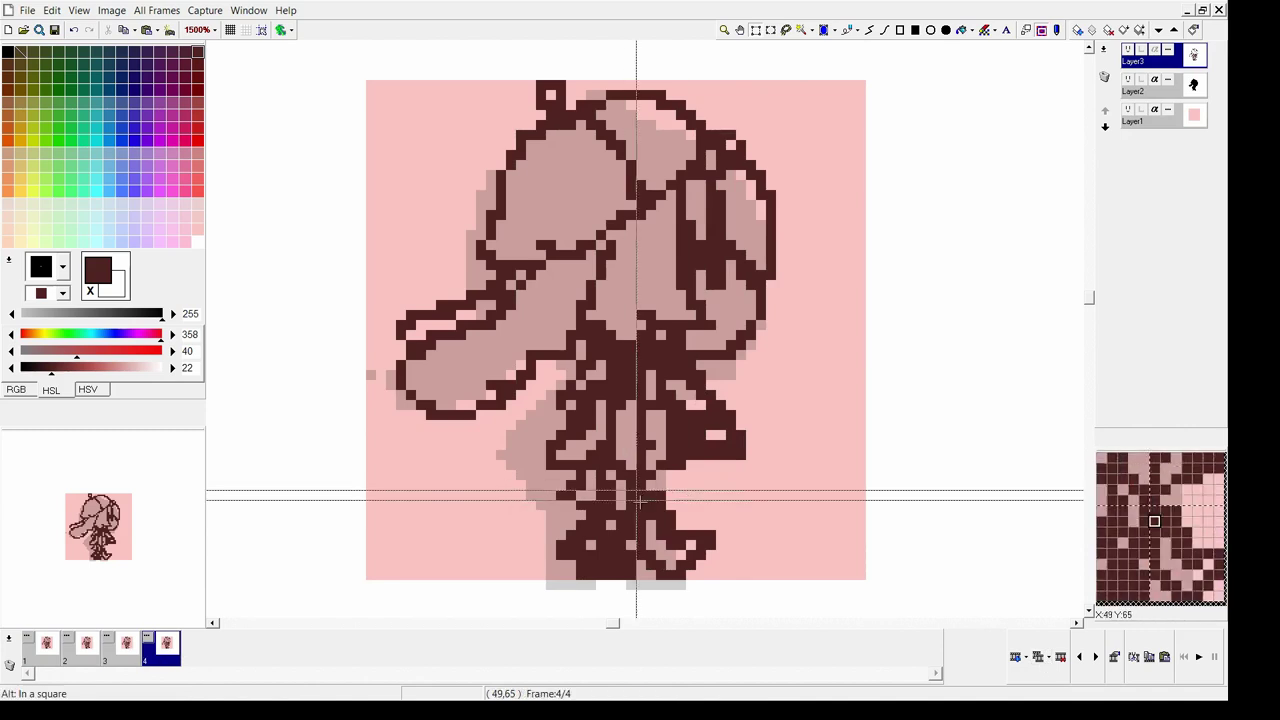
Add a fifth frame to the walk cycle and flip through the frames to compare the leg poses
{"action": "key", "text": "Right"}
{"action": "key", "text": "Right"}
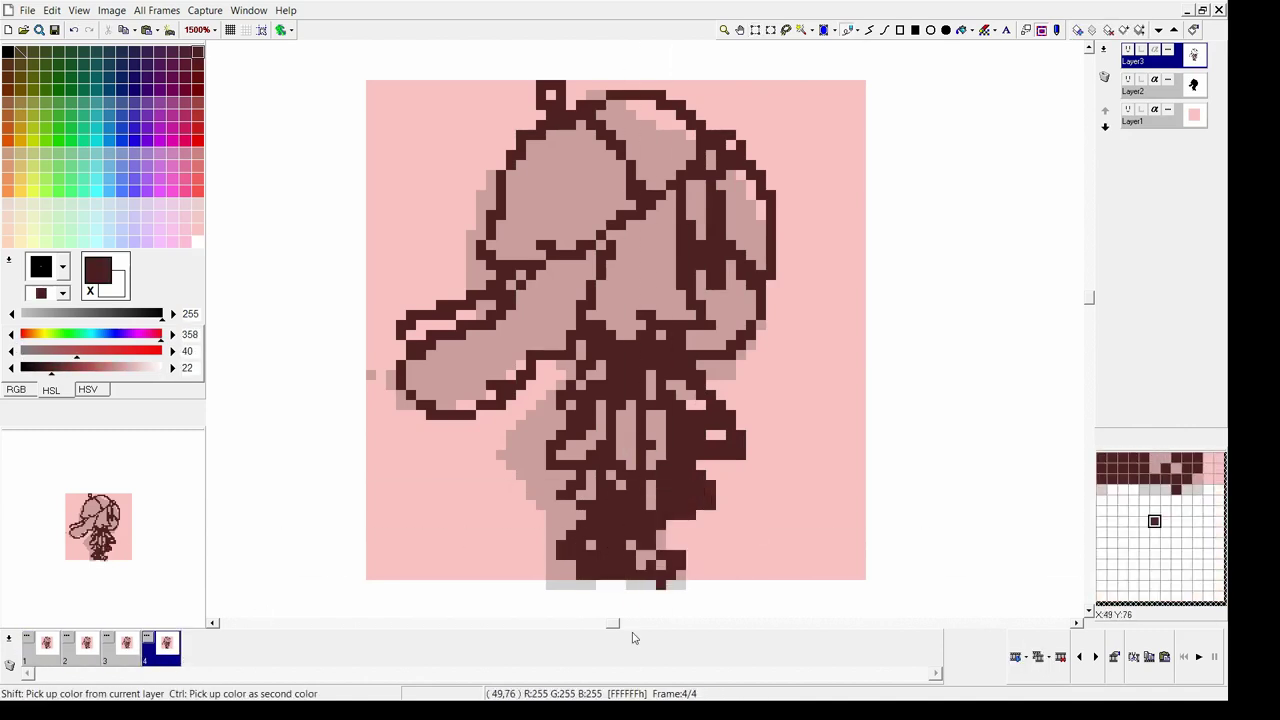
{"action": "key", "text": "Right"}
{"action": "key", "text": "Insert"}
{"action": "key", "text": "Right"}
{"action": "key", "text": "Right"}
{"action": "key", "text": "Right"}
{"action": "key", "text": "Right"}
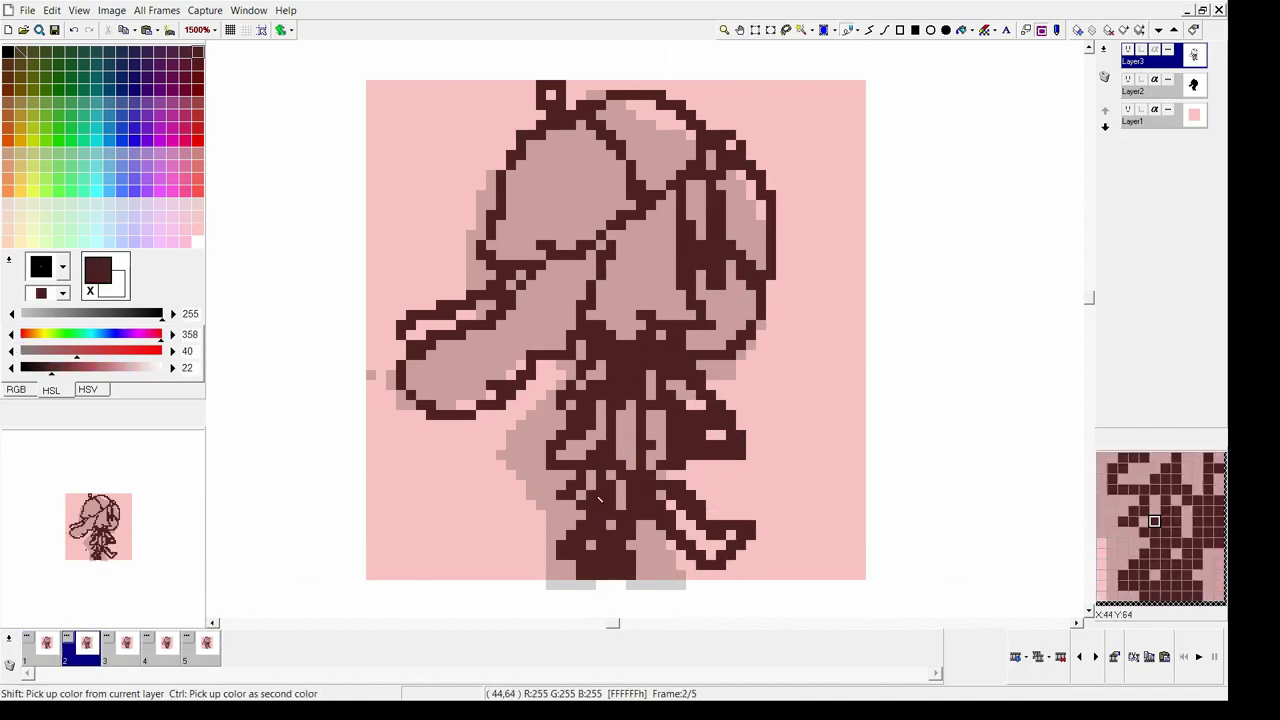
{"action": "key", "text": "Right"}
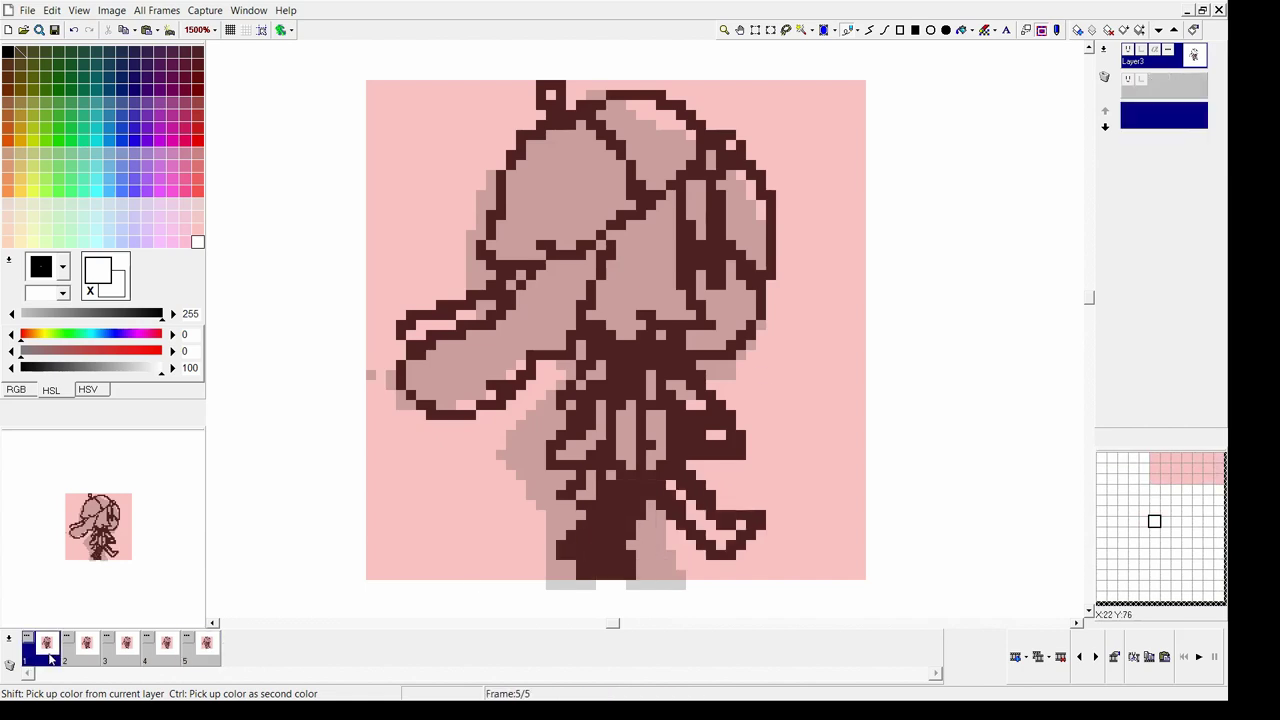
Add a sixth frame to the walk cycle and check its neighbouring frames
{"action": "key", "text": "Insert"}
{"action": "left_click", "coordinate": [246, 645]}
{"action": "key", "text": "Left"}
{"action": "key", "text": "Right"}
{"action": "key", "text": "Right"}
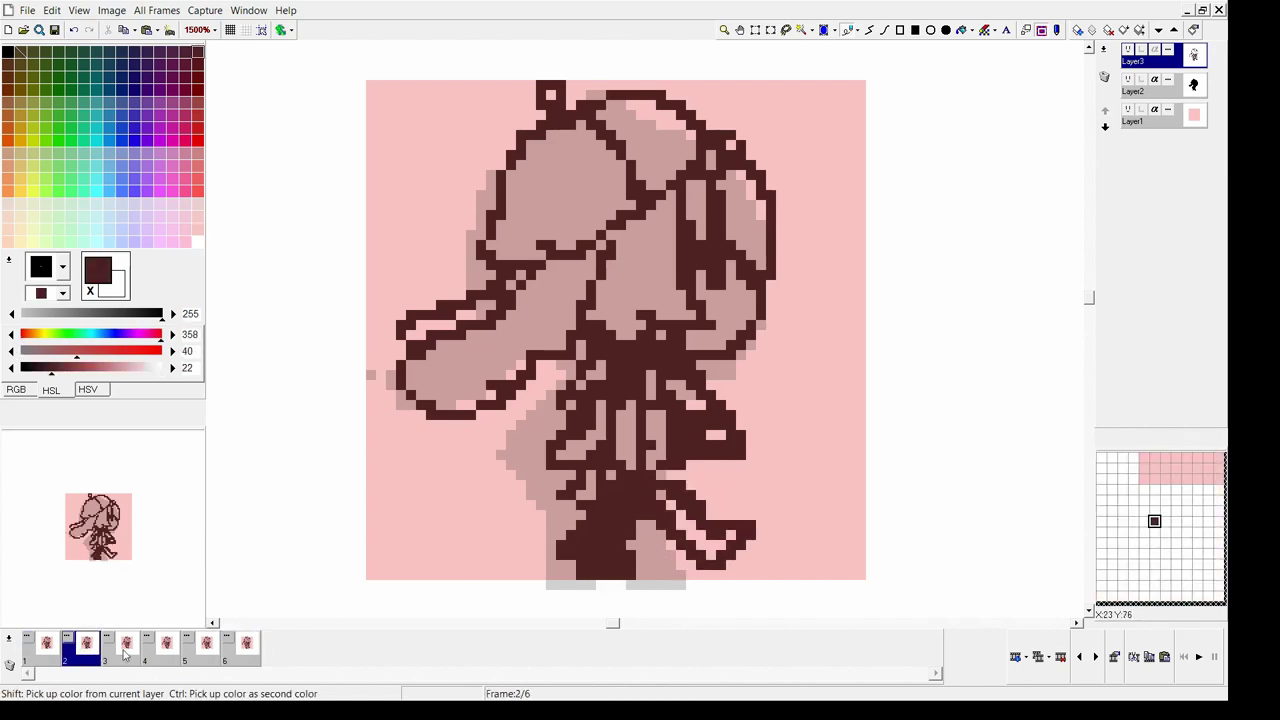
Add a seventh frame to the walk cycle and step back through the sequence to the first frame
{"action": "left_click", "coordinate": [90, 655]}
{"action": "key", "text": "Left"}
{"action": "key", "text": "Left"}
{"action": "key", "text": "Insert"}
{"action": "key", "text": "Left"}
{"action": "key", "text": "Right"}
{"action": "left_click", "coordinate": [781, 440], "text": "ctrl"}
{"action": "left_click", "coordinate": [735, 445], "text": "ctrl"}
{"action": "key", "text": "Left"}
{"action": "key", "text": "Left"}
{"action": "key", "text": "Left"}
{"action": "key", "text": "Left"}
{"action": "key", "text": "Left"}
{"action": "key", "text": "Left"}
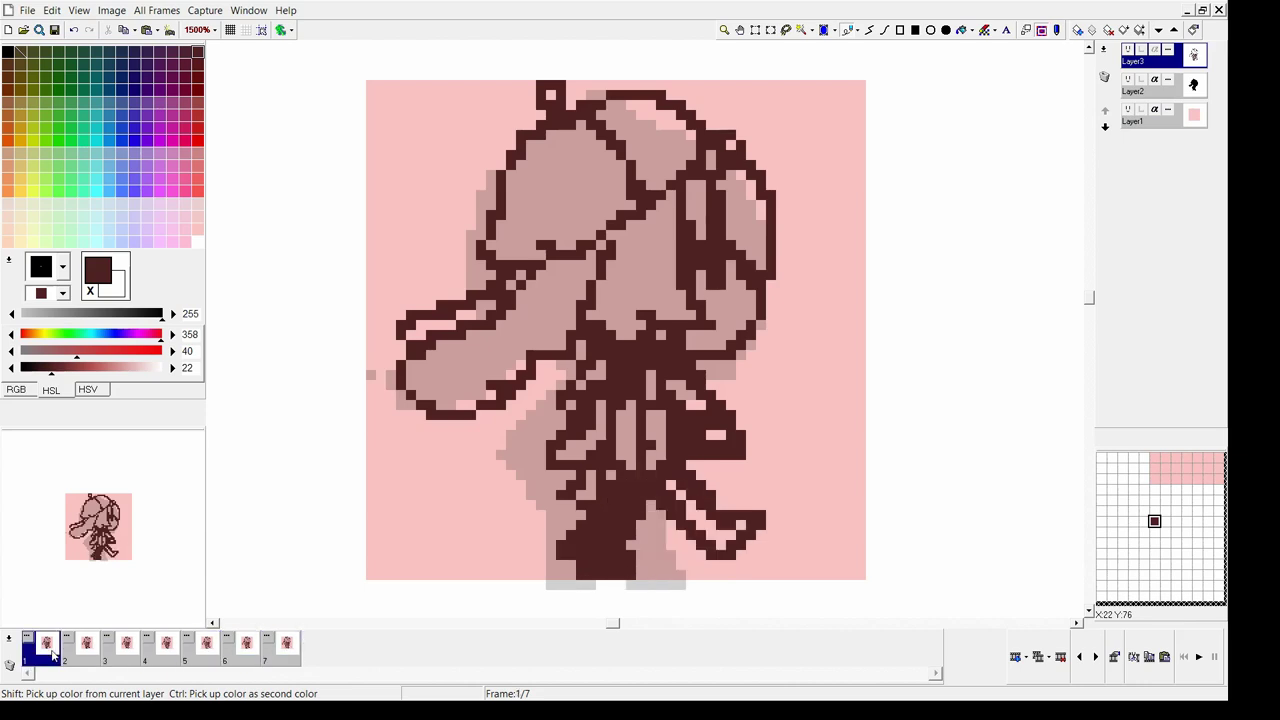
Extend the walk cycle to eight frames and step through the whole sequence to review the motion
{"action": "left_click", "coordinate": [178, 652]}
{"action": "left_click_drag", "start_coordinate": [185, 660], "coordinate": [325, 650]}
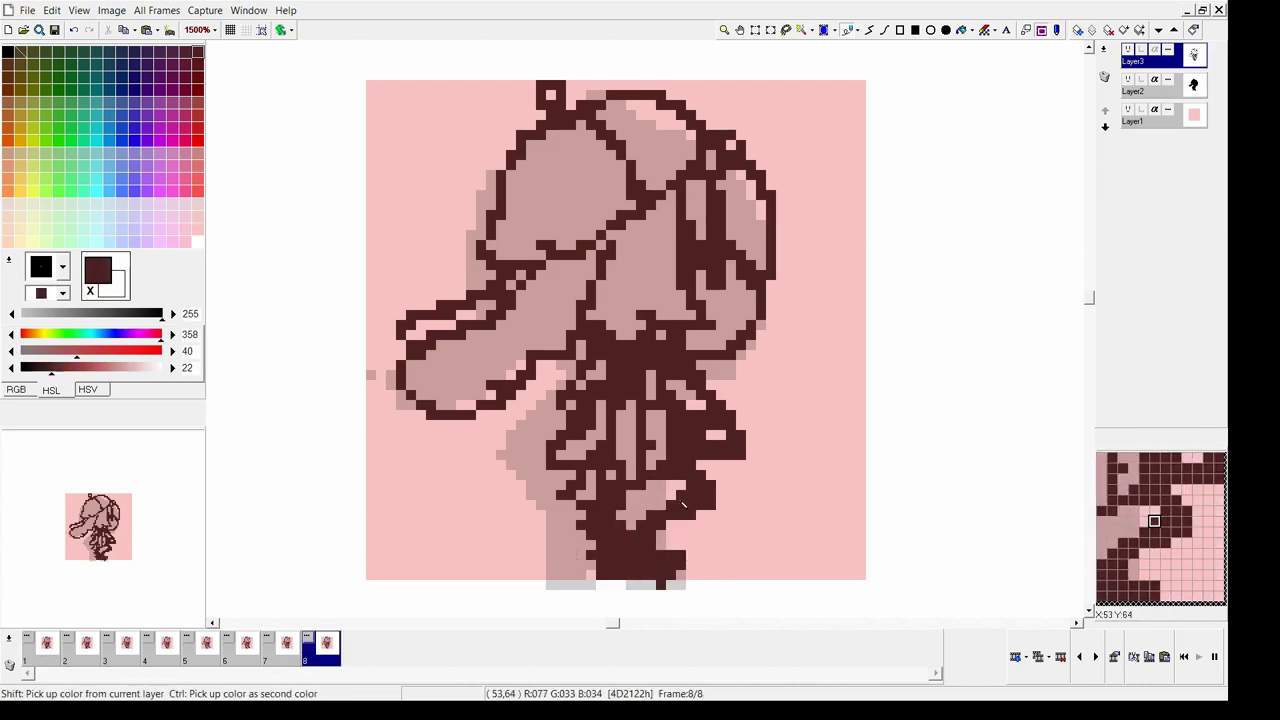
{"action": "key", "text": "Right"}
{"action": "key", "text": "Right"}
{"action": "key", "text": "Right"}
{"action": "key", "text": "Right"}
{"action": "key", "text": "Right"}
{"action": "key", "text": "Right"}
{"action": "key", "text": "Right"}
{"action": "key", "text": "Right"}
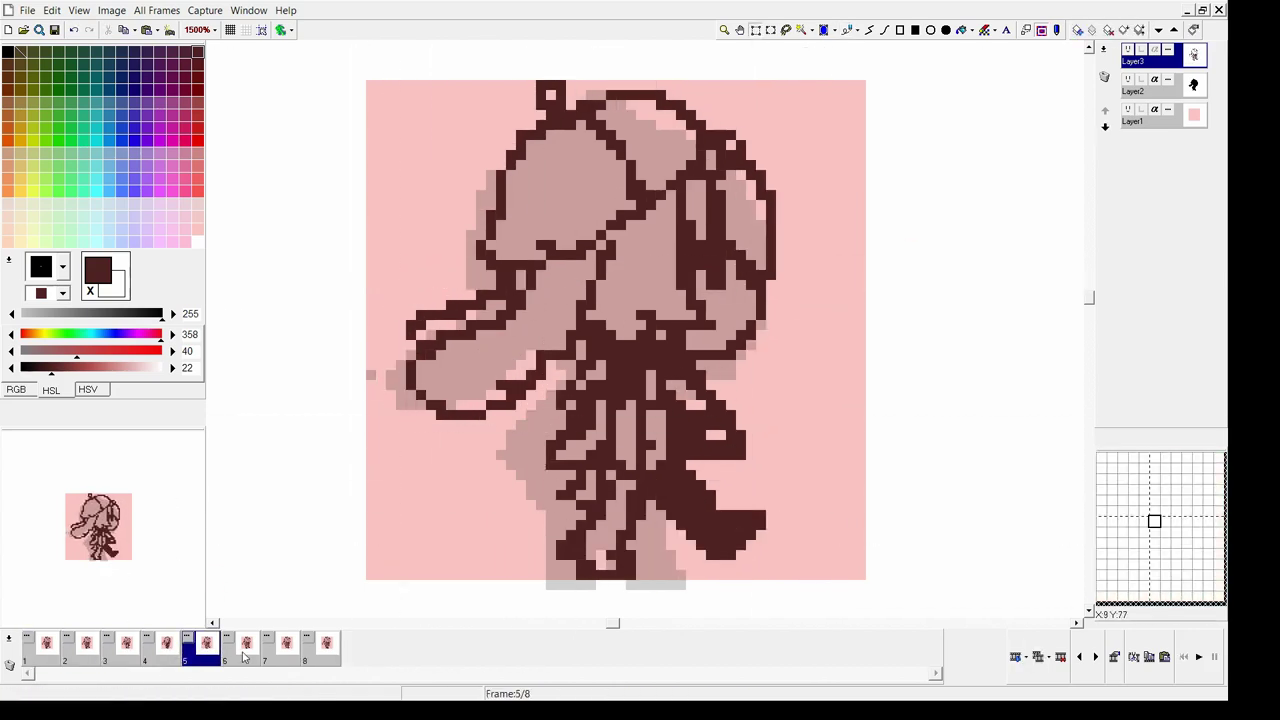
Select the drooping ear on frames 5 and 1 and remove its outline from the sketch
{"action": "left_click_drag", "start_coordinate": [406, 280], "coordinate": [556, 420]}
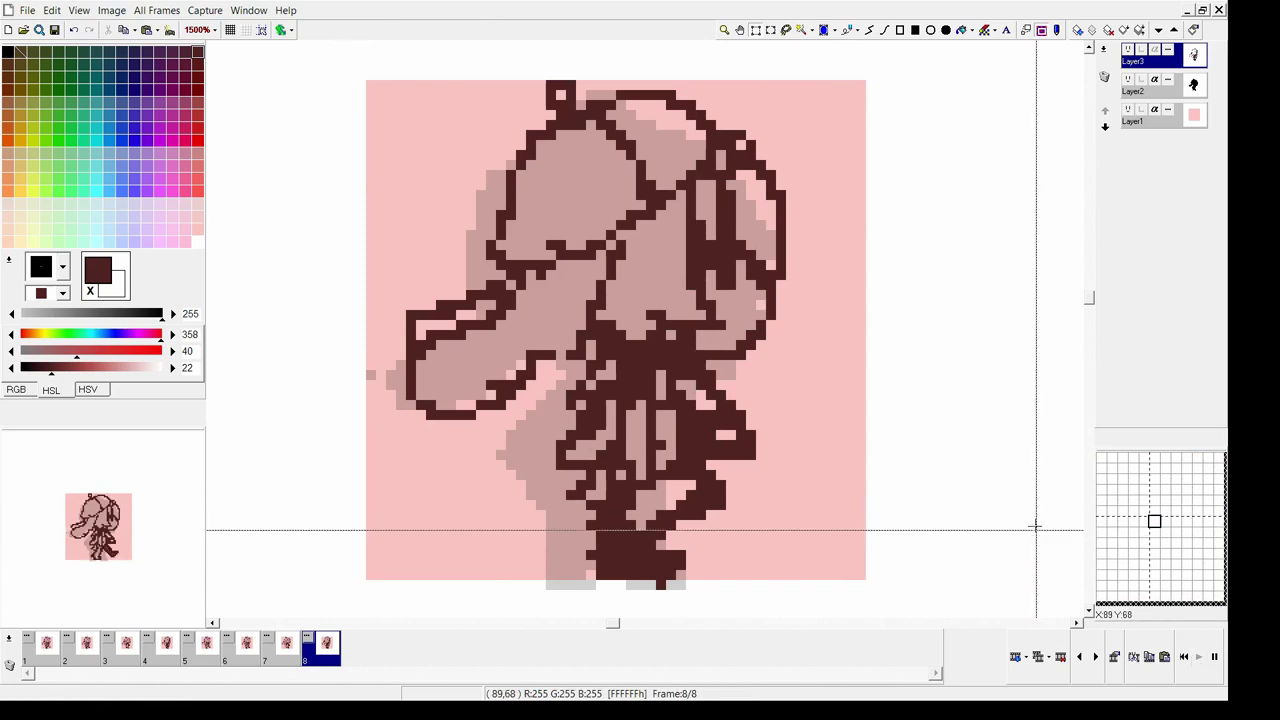
{"action": "left_click", "coordinate": [212, 650]}
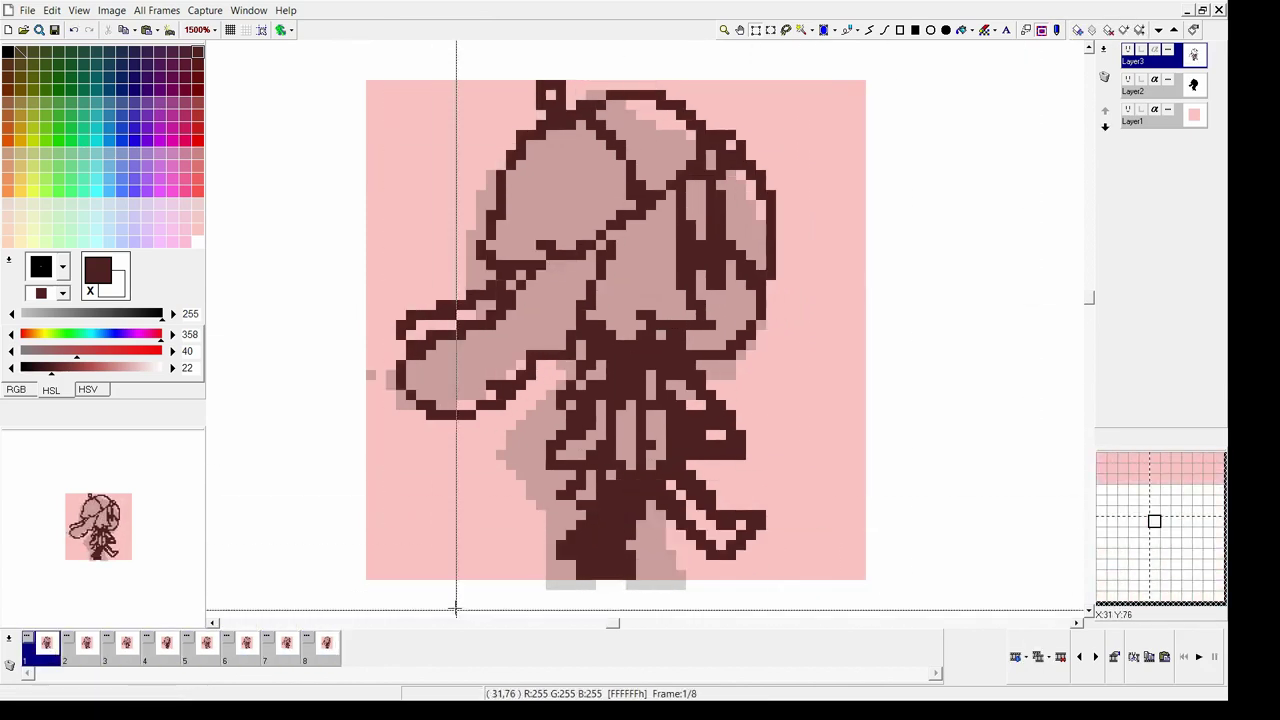
{"action": "left_click_drag", "start_coordinate": [386, 260], "coordinate": [556, 420]}
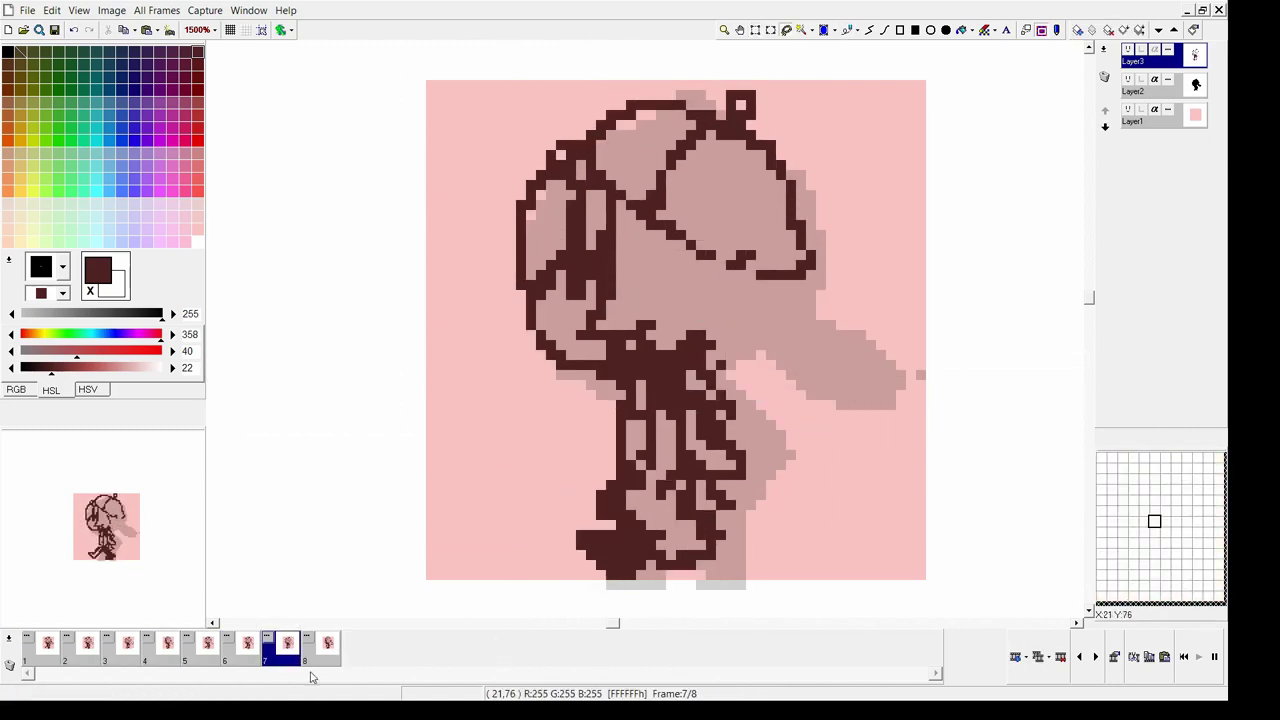
Block in the drooping ear as a solid pale yellow shape on frame 1 and paste it onto frame 2
{"action": "key", "text": "Return"}
{"action": "left_click", "coordinate": [33, 242]}
{"action": "left_click", "coordinate": [709, 272]}
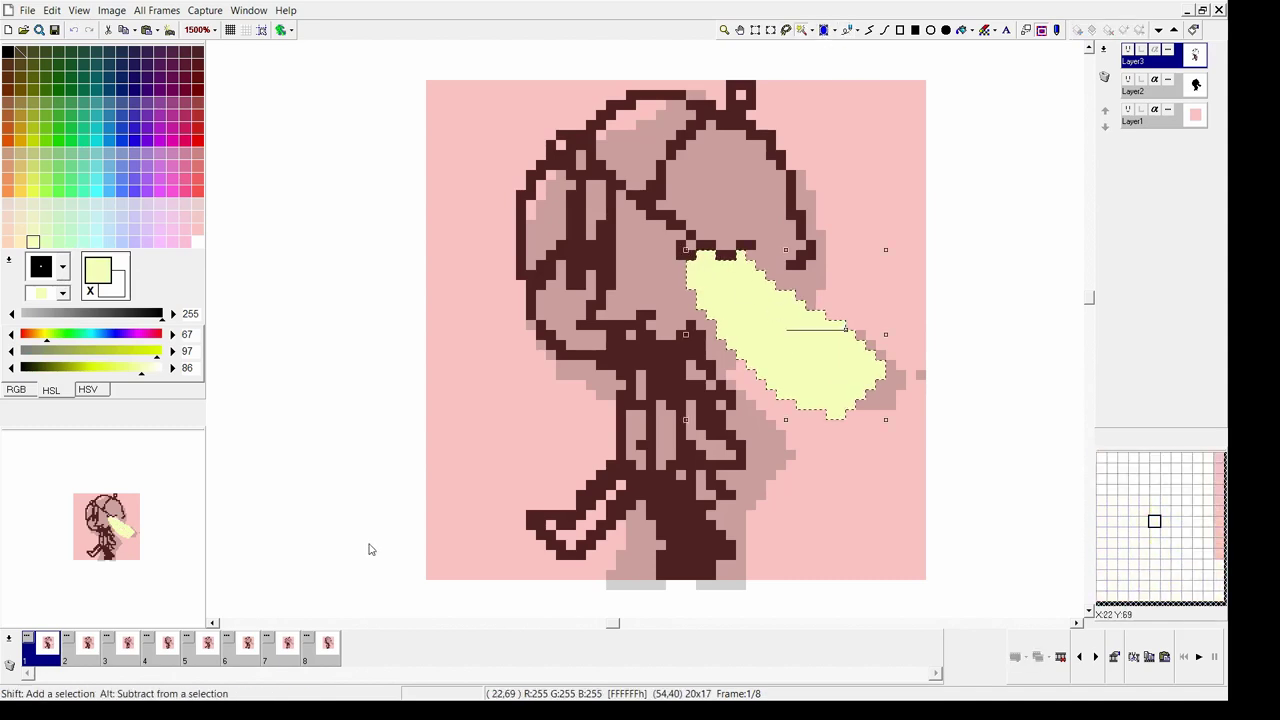
{"action": "left_click", "coordinate": [88, 645]}
{"action": "key", "text": "ctrl+v"}
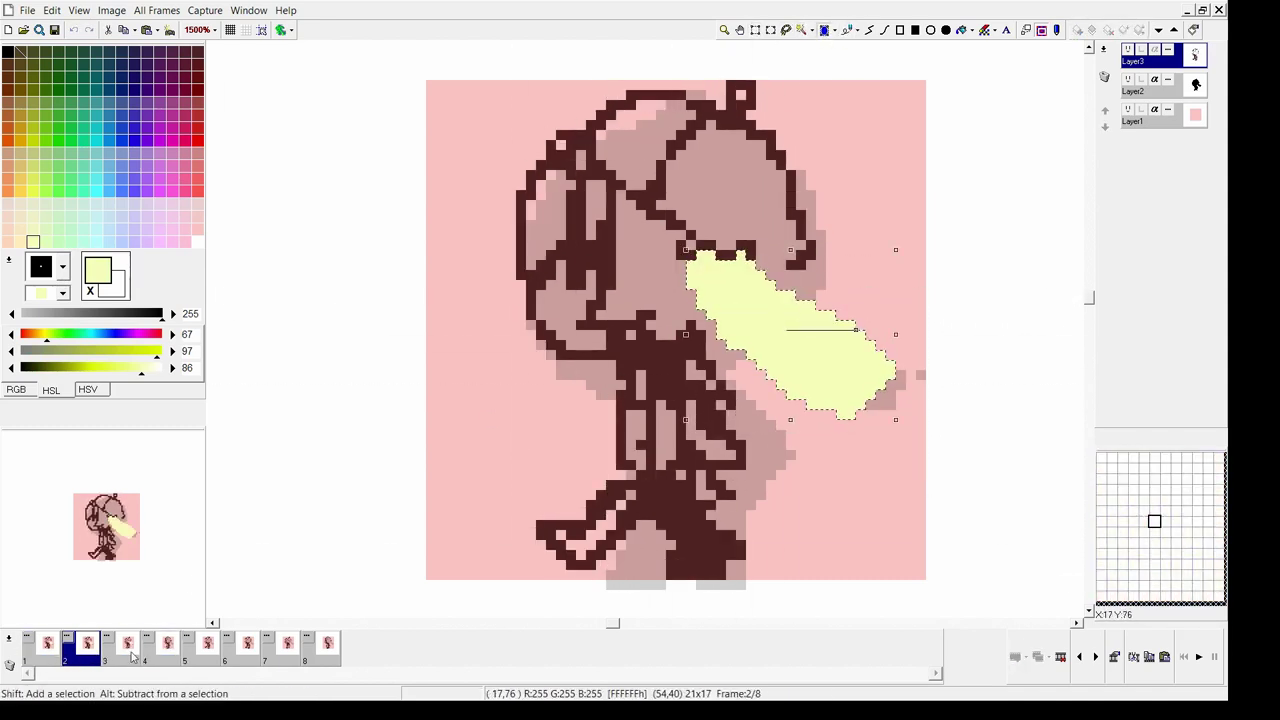
{"action": "key", "text": "Return"}
Step through the remaining frames to check the yellow ear's motion, ending on frame 1
{"action": "key", "text": "Right"}
{"action": "key", "text": "Right"}
{"action": "key", "text": "Right"}
{"action": "key", "text": "Right"}
{"action": "key", "text": "Right"}
{"action": "key", "text": "Right"}
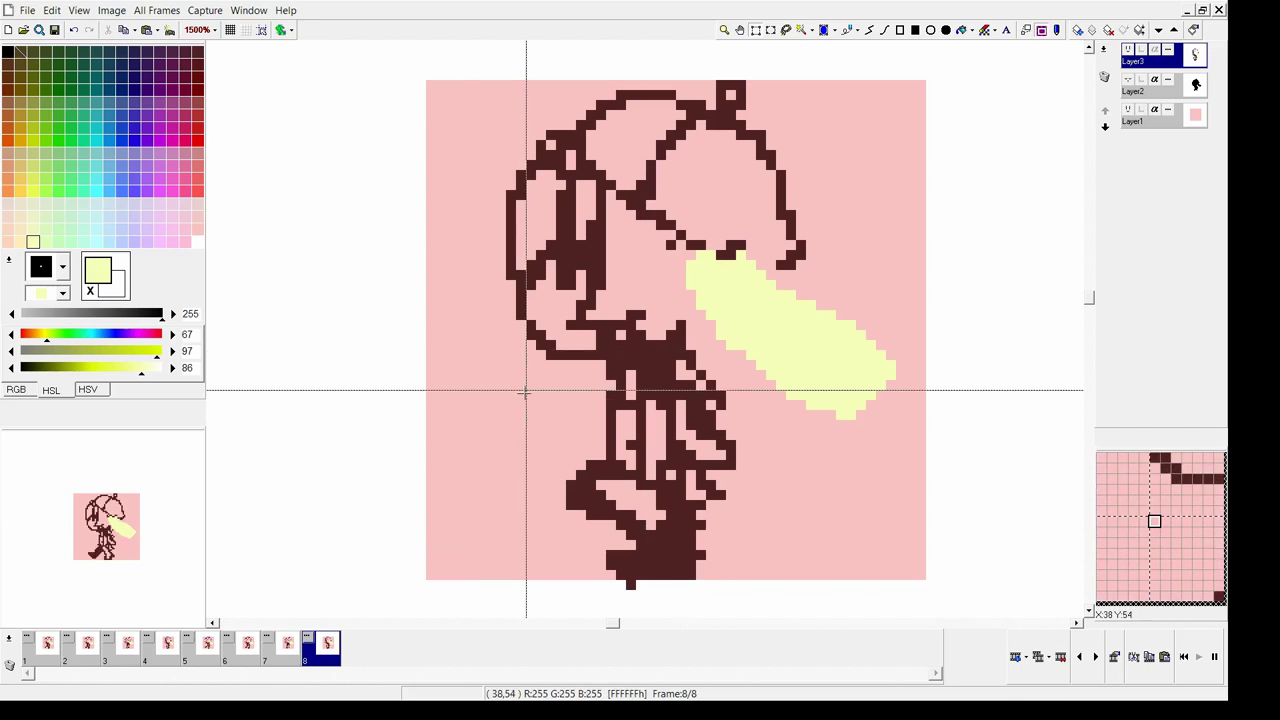
{"action": "left_click", "coordinate": [55, 643]}
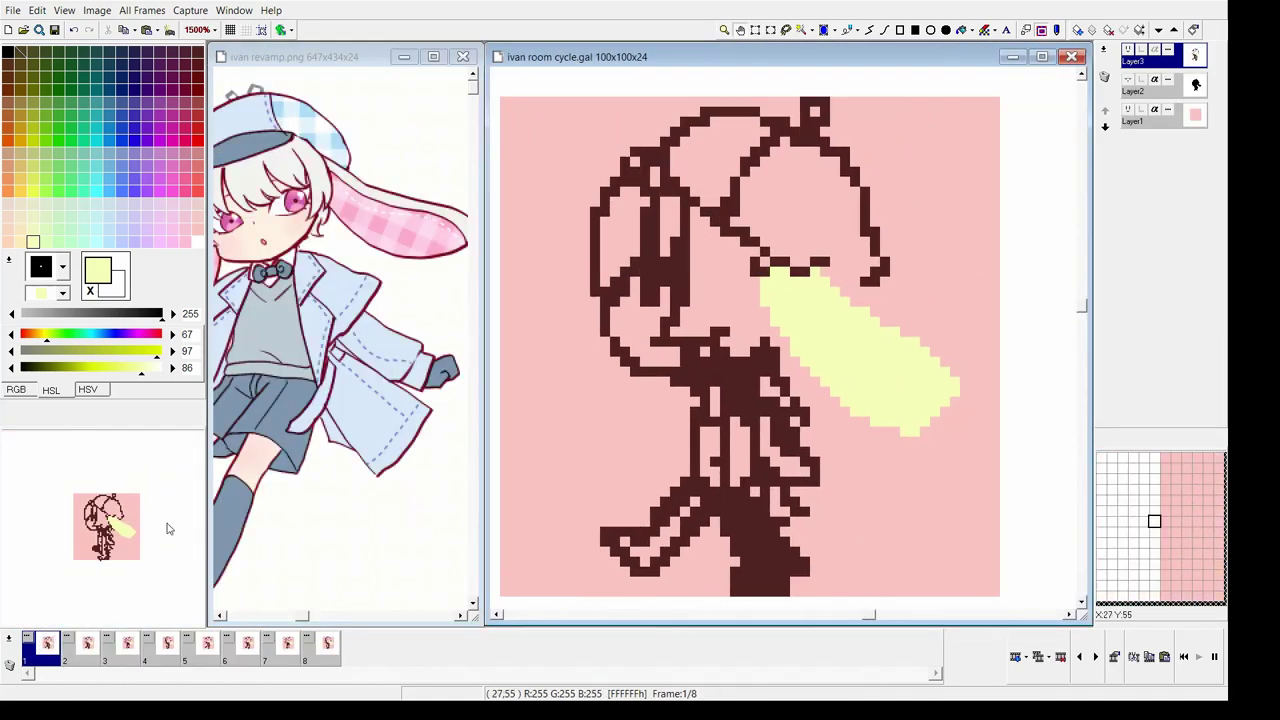
Add new layers above the sketch on frame 1 and undo the slate blue test marks on the head
{"action": "left_click", "coordinate": [1080, 31]}
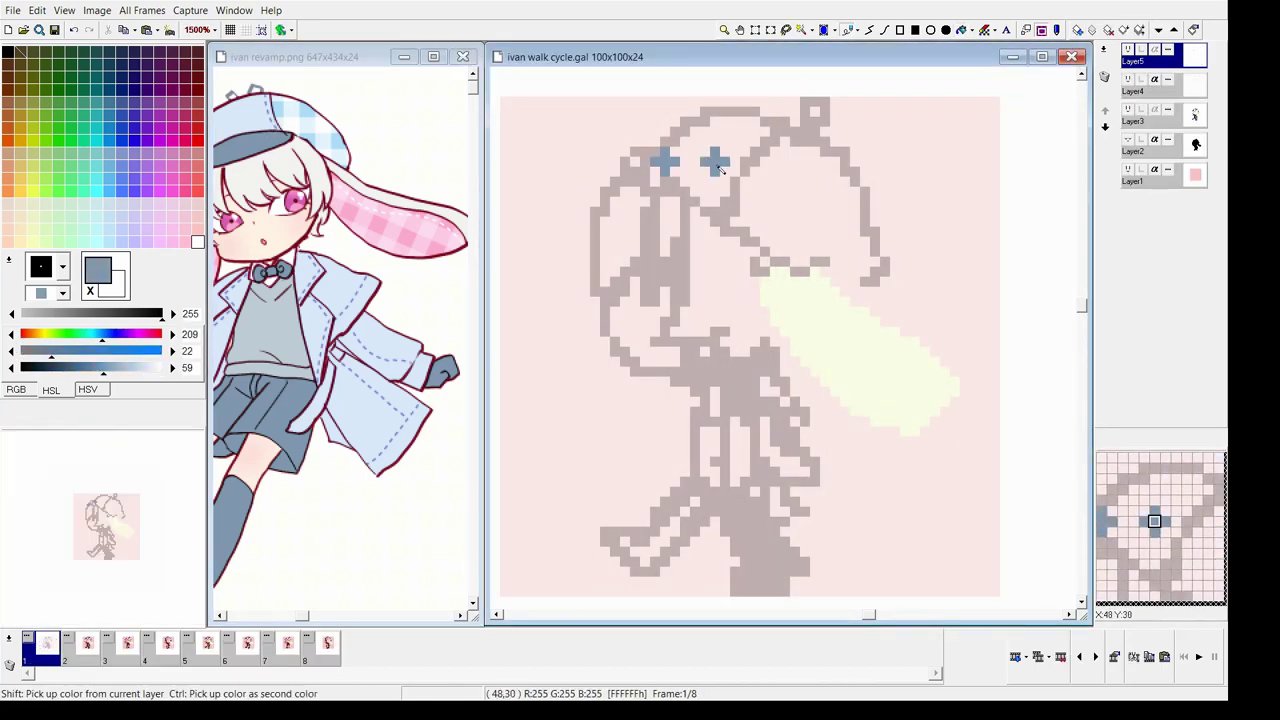
{"action": "key", "text": "ctrl+z"}
{"action": "key", "text": "ctrl+z"}
Outline the cap, hair and drooping ear in dark brown on Layer5 over the faded sketch
{"action": "left_click", "coordinate": [657, 178]}
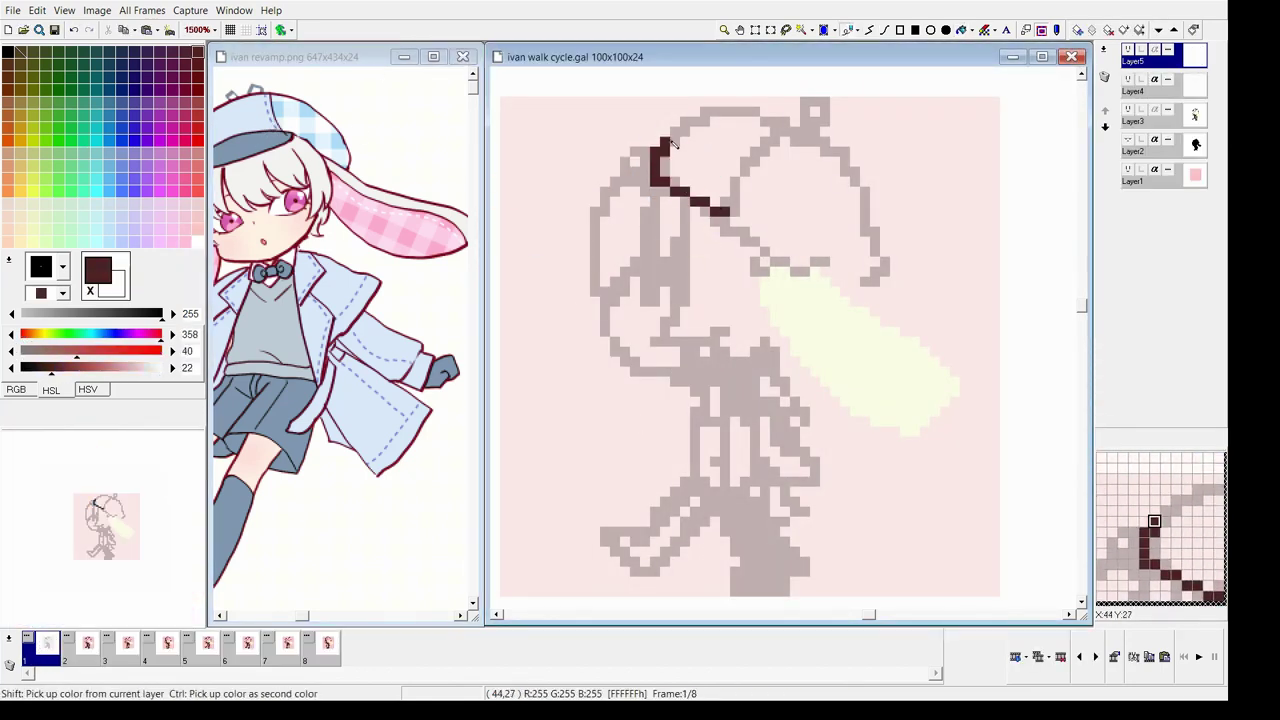
{"action": "left_click_drag", "start_coordinate": [776, 131], "coordinate": [868, 235]}
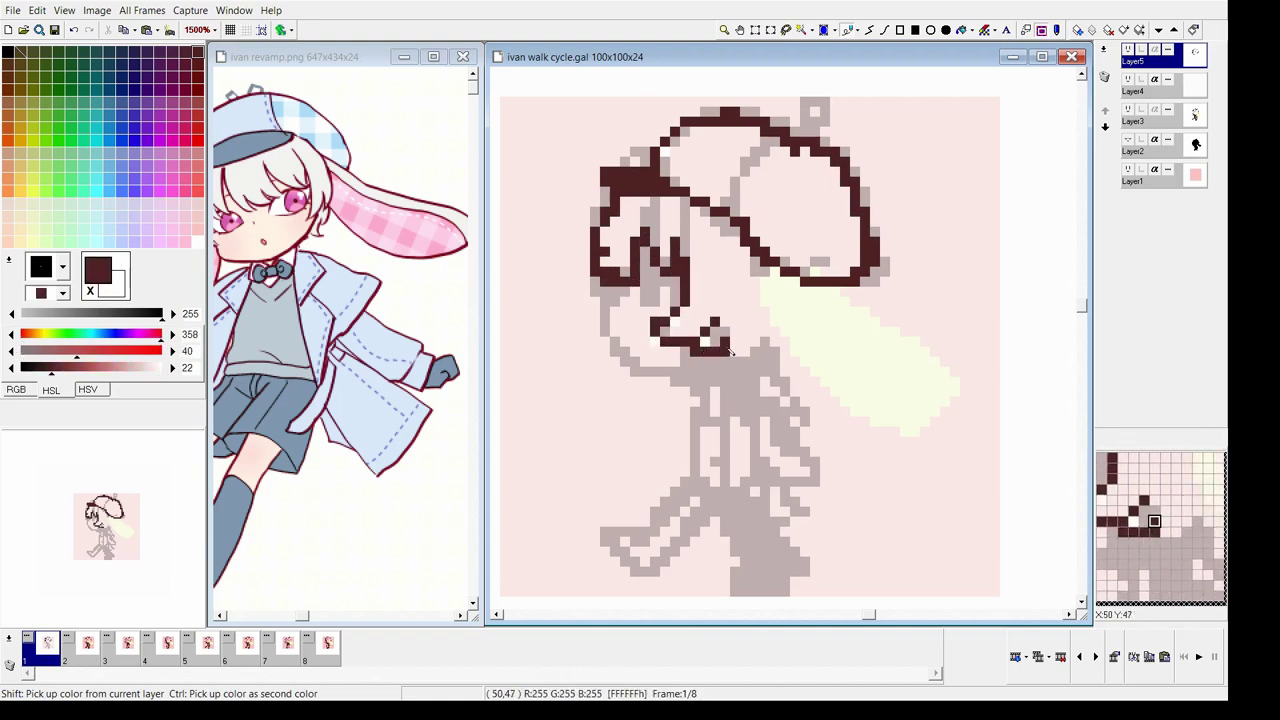
{"action": "mouse_move", "coordinate": [761, 271]}
{"action": "left_mouse_down"}
{"action": "mouse_move", "coordinate": [963, 389]}
{"action": "mouse_move", "coordinate": [896, 317]}
{"action": "mouse_move", "coordinate": [960, 408]}
{"action": "left_mouse_up"}
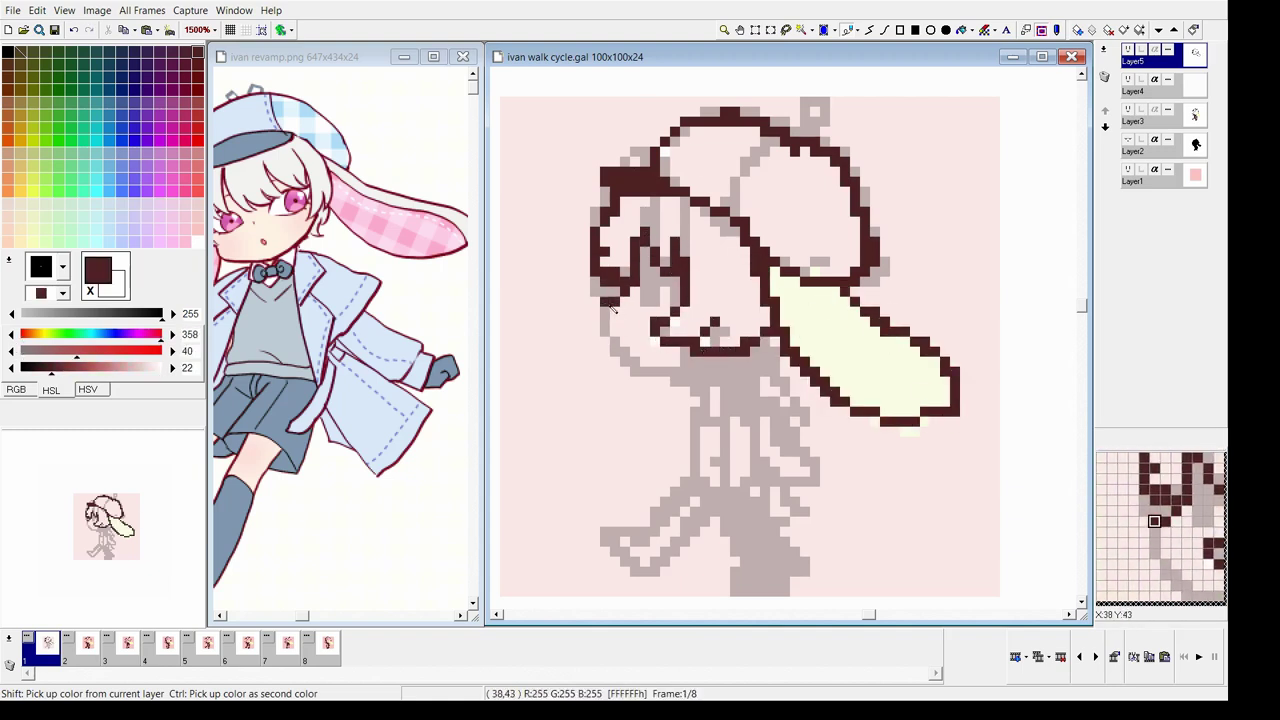
Outline the jaw, body, coat and raised leg in dark brown below the head
{"action": "left_click_drag", "start_coordinate": [622, 350], "coordinate": [829, 366]}
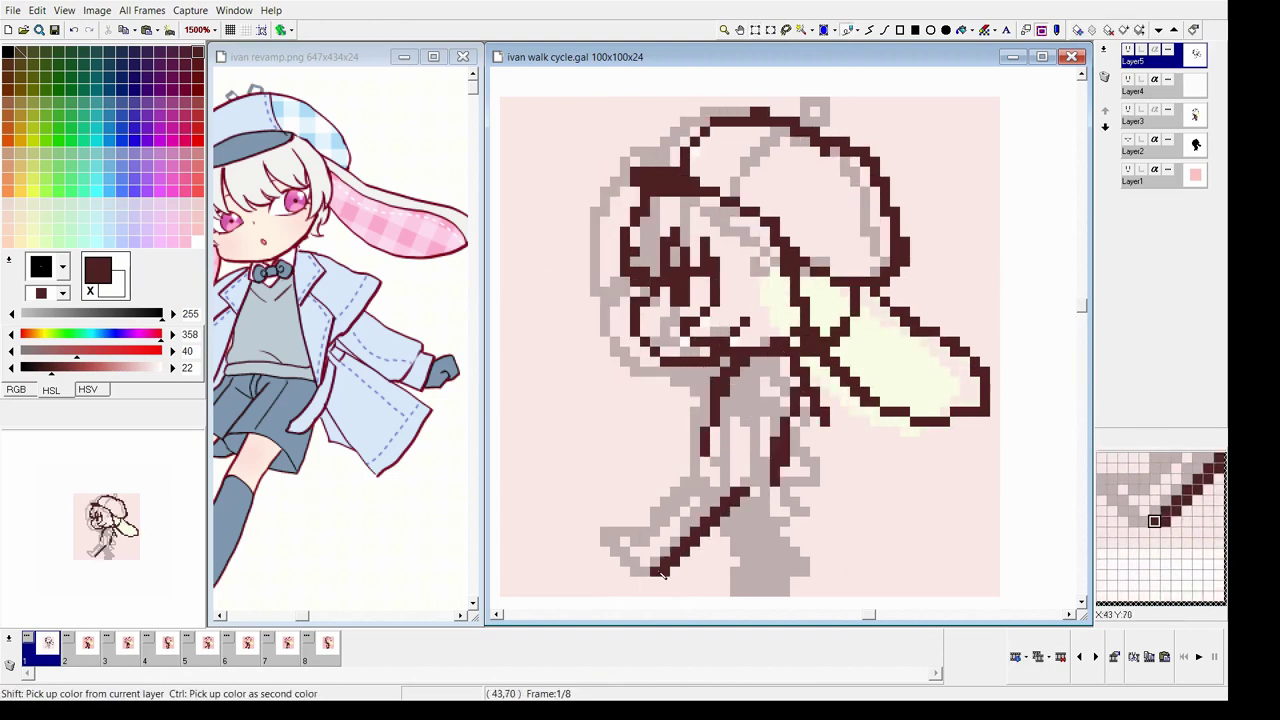
{"action": "left_click_drag", "start_coordinate": [818, 517], "coordinate": [866, 505]}
{"action": "left_click_drag", "start_coordinate": [741, 530], "coordinate": [765, 506]}
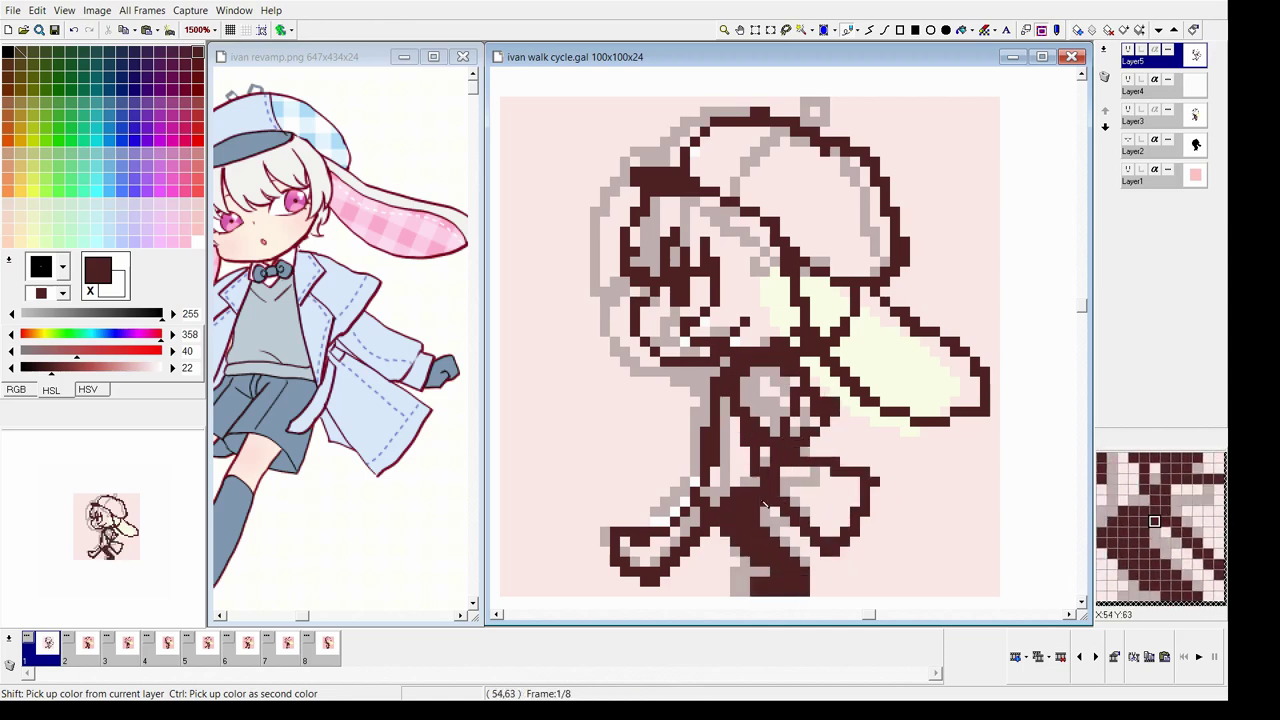
Color the coat light blue, the vest grey-blue, and the shorts and sock slate blue
{"action": "left_click", "coordinate": [809, 417]}
{"action": "left_click_drag", "start_coordinate": [740, 430], "coordinate": [726, 500]}
{"action": "left_click_drag", "start_coordinate": [655, 548], "coordinate": [675, 555]}
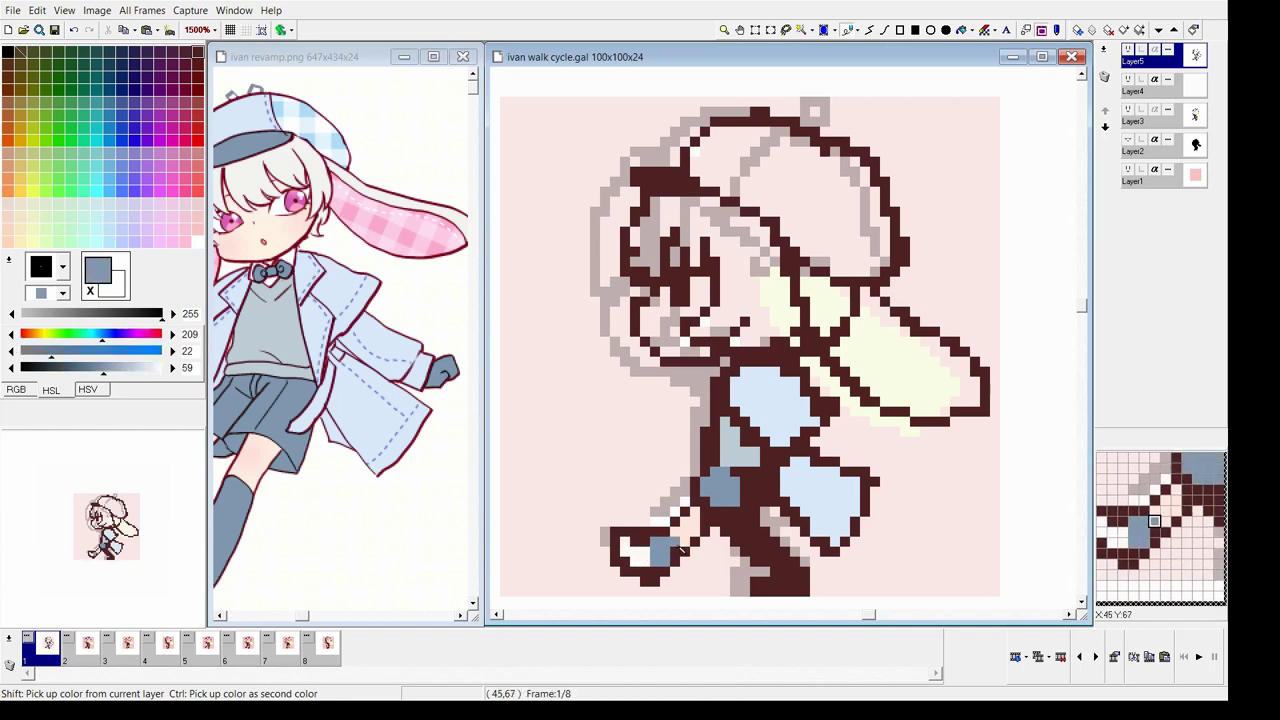
Fill the face with skin tone, the hair and ear off-white, and the cap light blue with a slate blue visor and band
{"action": "left_click", "coordinate": [670, 320]}
{"action": "left_click", "coordinate": [730, 240]}
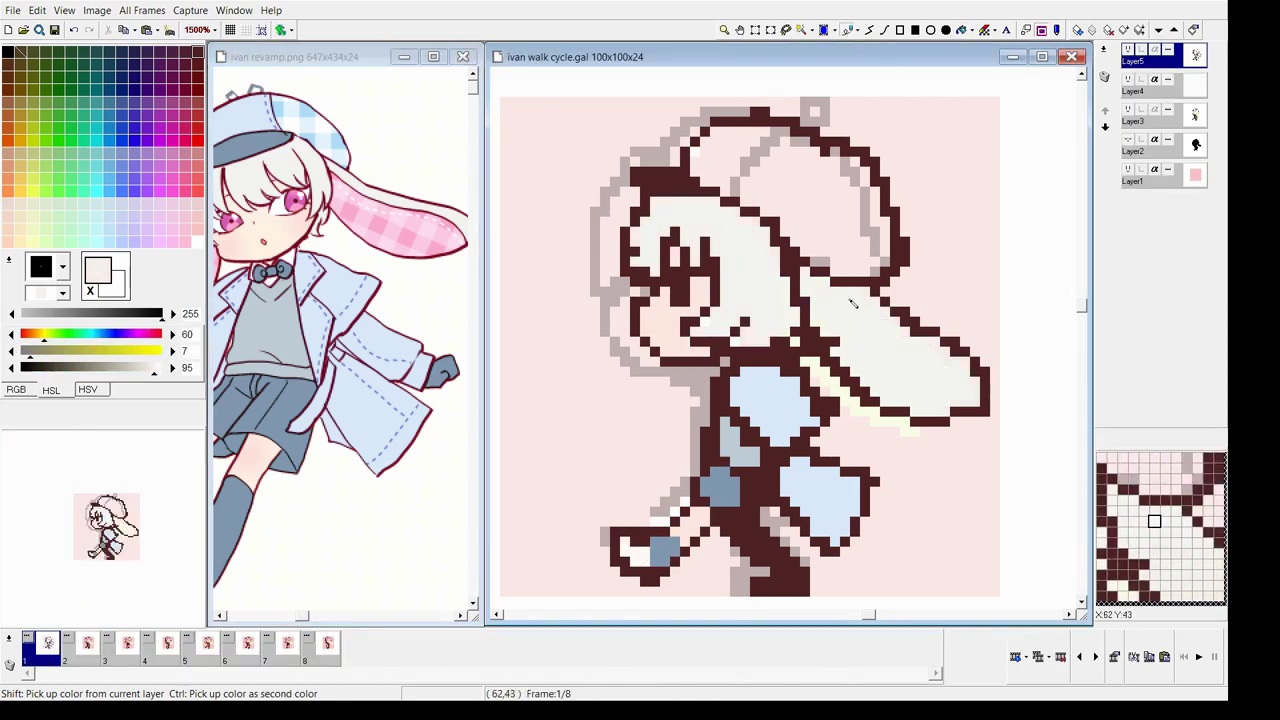
{"action": "left_click", "coordinate": [829, 180]}
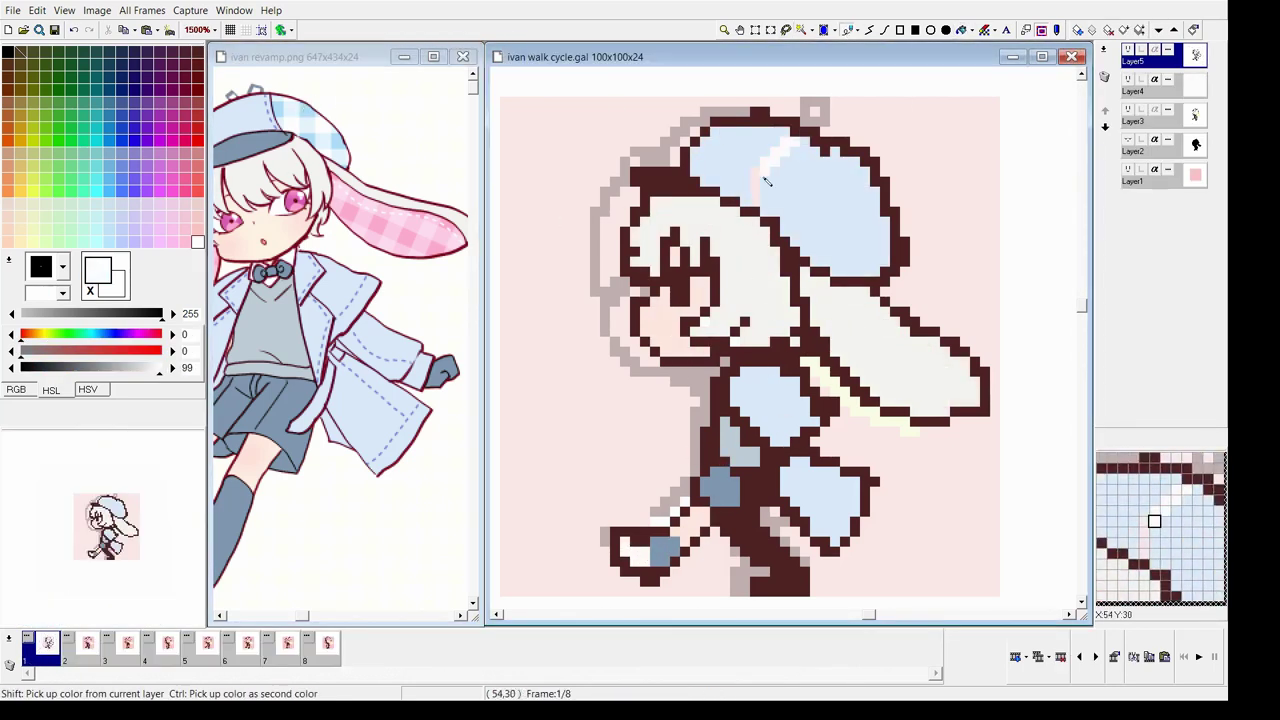
{"action": "right_click", "coordinate": [657, 183]}
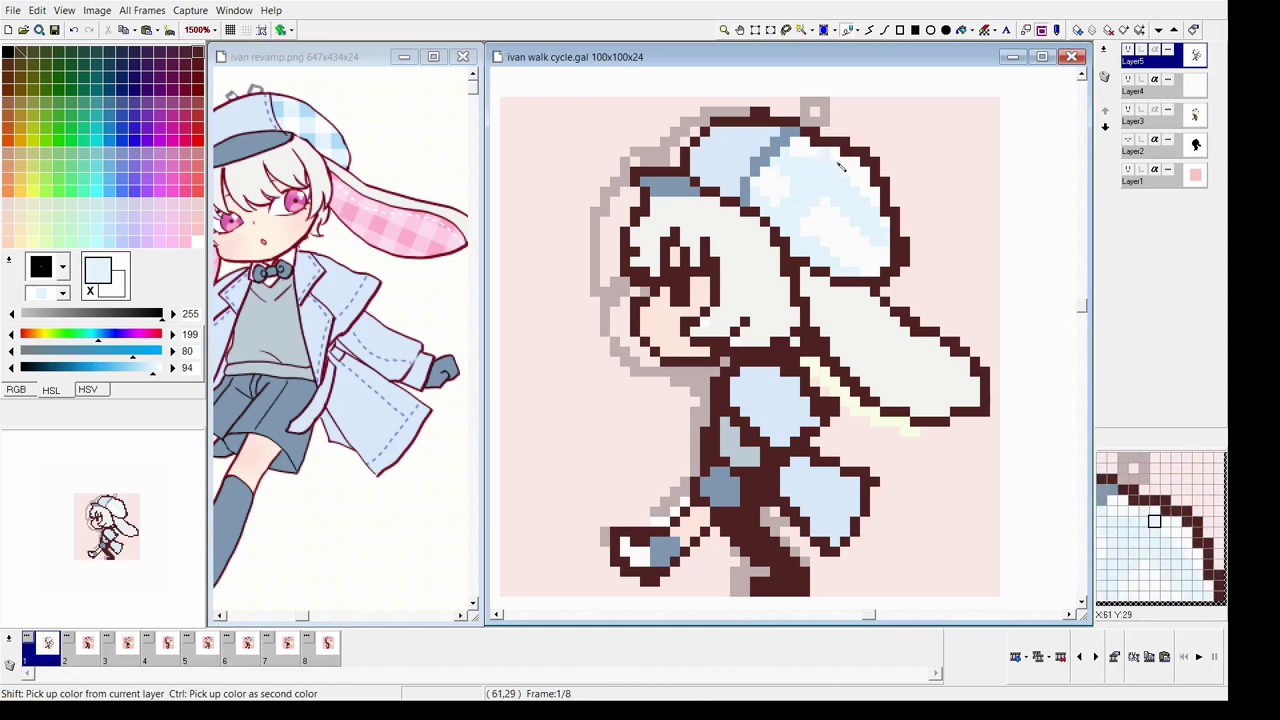
Paint a white and pale blue plaid pattern on the cap's back panel and color the iris in two pinks
{"action": "right_click", "coordinate": [787, 249]}
{"action": "right_click", "coordinate": [795, 199]}
{"action": "right_click", "coordinate": [876, 207]}
{"action": "right_click", "coordinate": [849, 249]}
{"action": "right_click", "coordinate": [872, 245]}
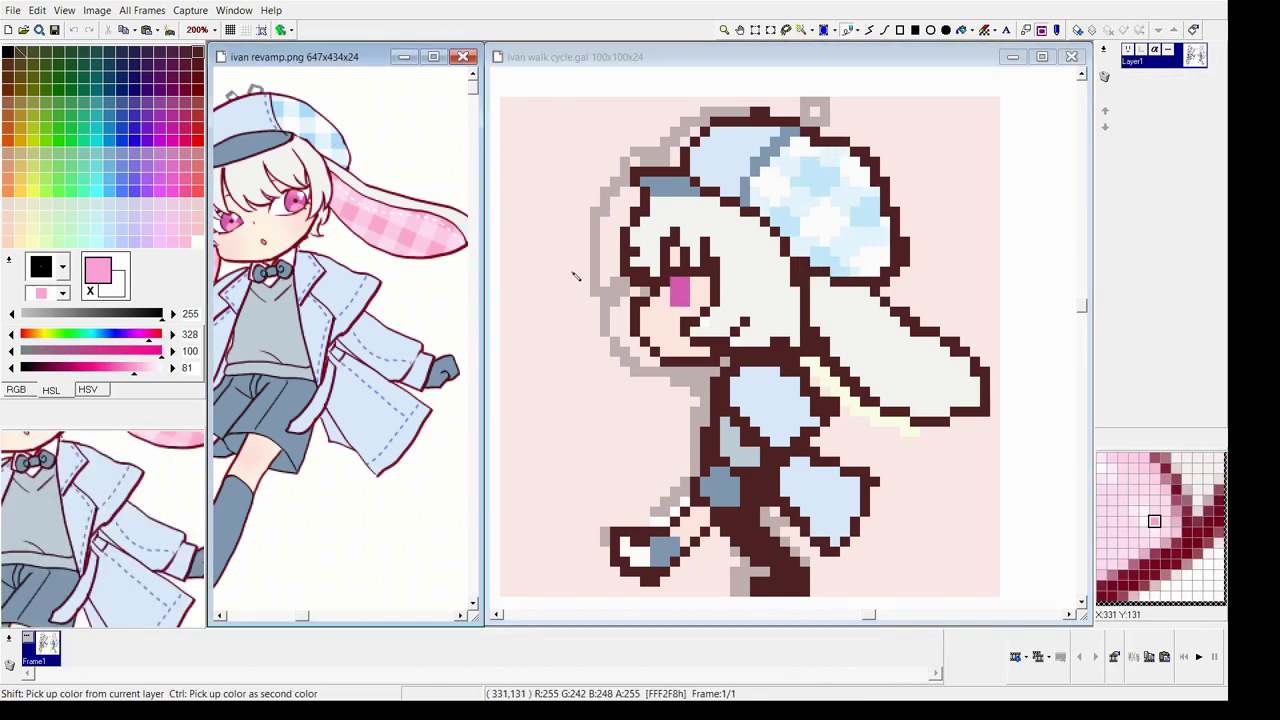
{"action": "left_click_drag", "start_coordinate": [673, 283], "coordinate": [685, 296]}
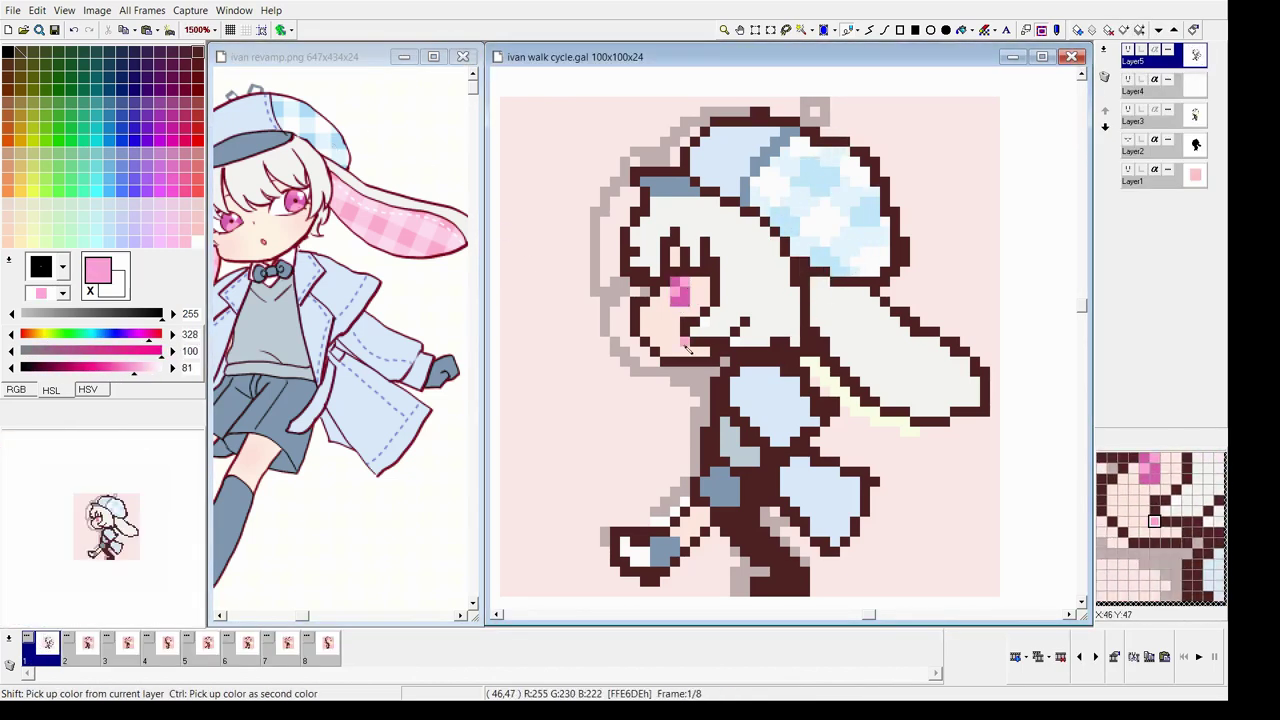
{"action": "right_click", "coordinate": [691, 318]}
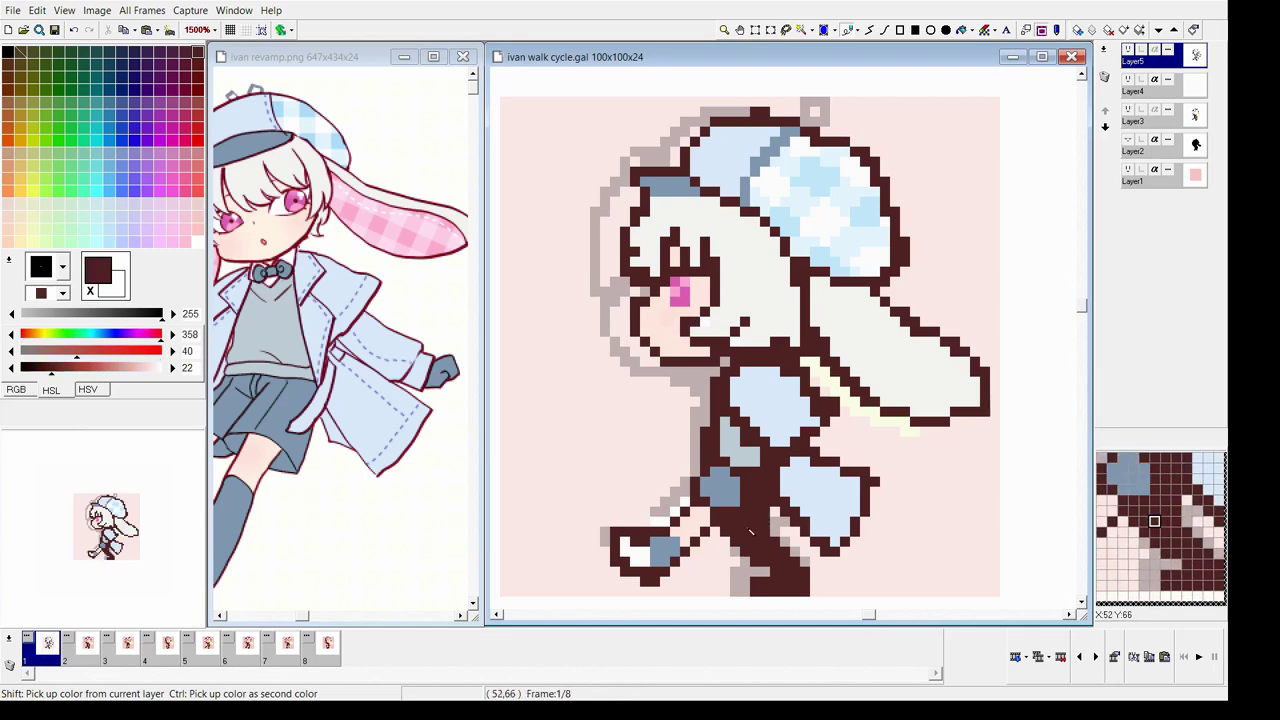
Select the body below the head on frame 1 and shift it one pixel left
{"action": "right_click", "coordinate": [722, 490], "text": "ctrl"}
{"action": "left_click", "coordinate": [767, 482], "text": "alt"}
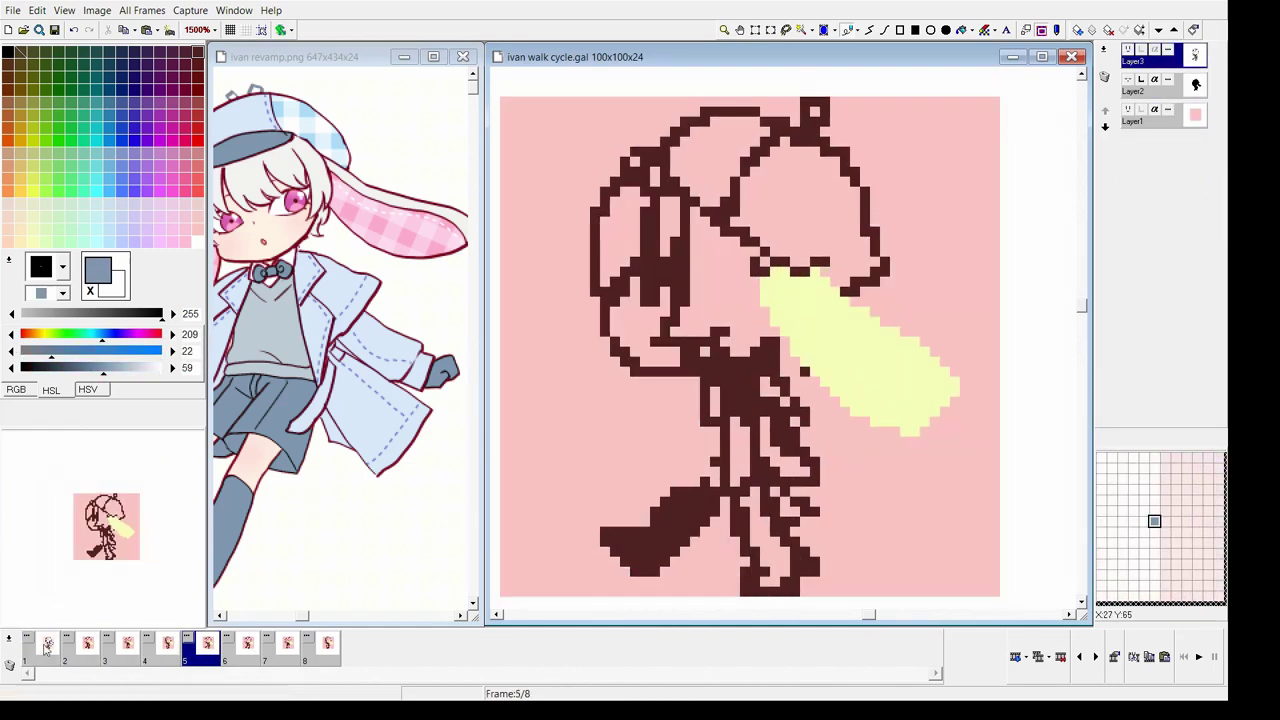
{"action": "left_click", "coordinate": [750, 190], "text": "alt"}
{"action": "mouse_move", "coordinate": [705, 345]}
{"action": "left_mouse_down"}
{"action": "mouse_move", "coordinate": [640, 600]}
{"action": "mouse_move", "coordinate": [790, 360]}
{"action": "left_mouse_up"}
{"action": "left_click_drag", "start_coordinate": [754, 407], "coordinate": [749, 407]}
{"action": "right_click", "coordinate": [786, 358], "text": "ctrl"}
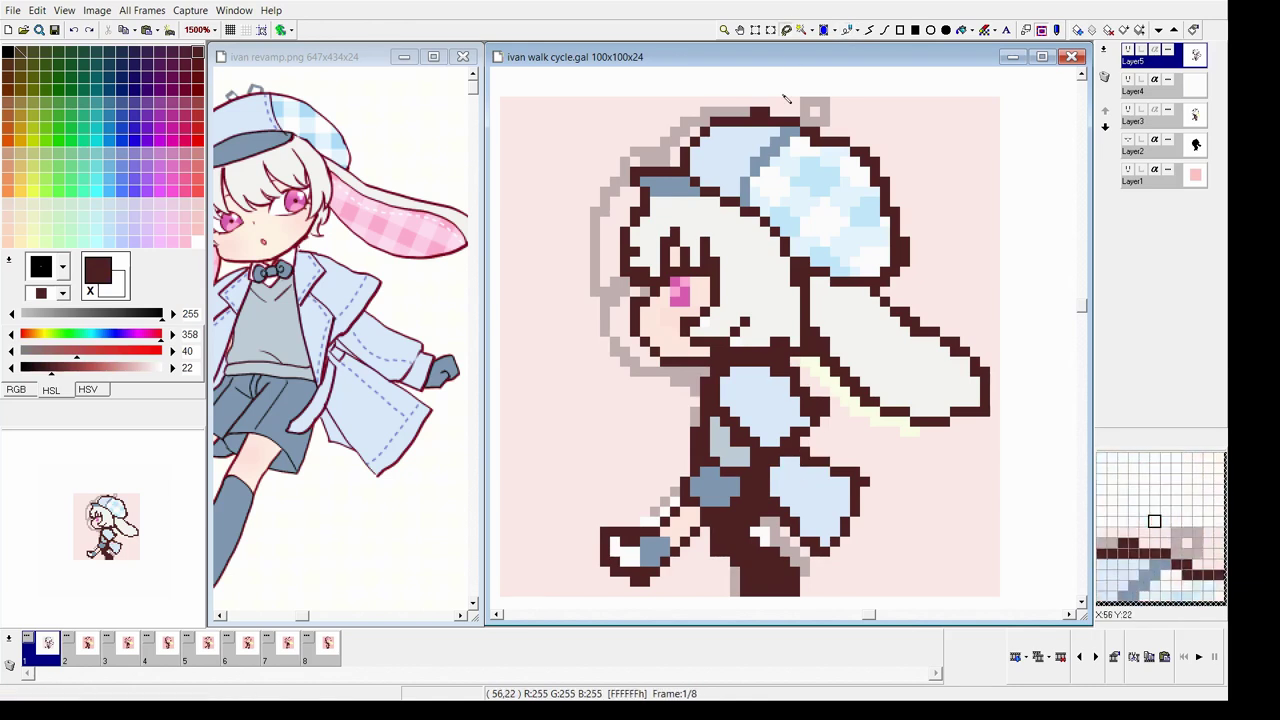
Redraw the coat with sleeve lines, a slate blue collar and a flared tail, and hide the sketch on Layer3
{"action": "key", "text": "ctrl+z"}
{"action": "key", "text": "ctrl+y"}
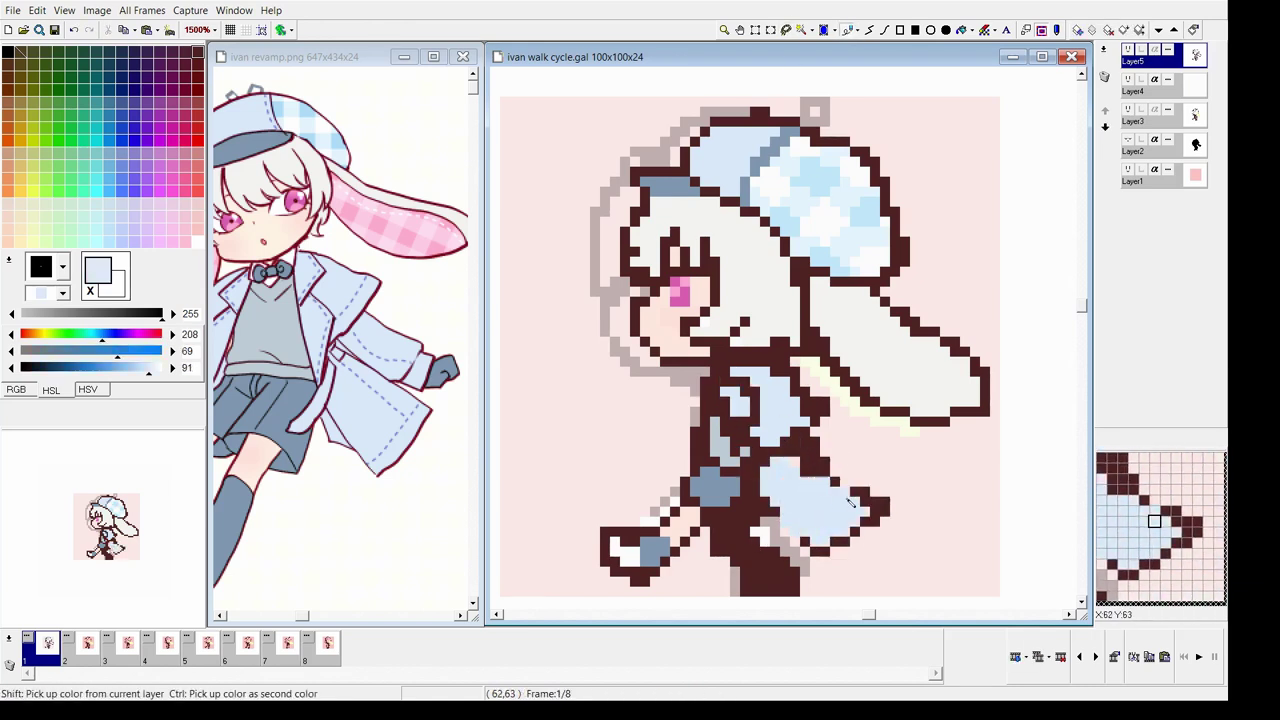
{"action": "right_click", "coordinate": [760, 462], "text": "ctrl"}
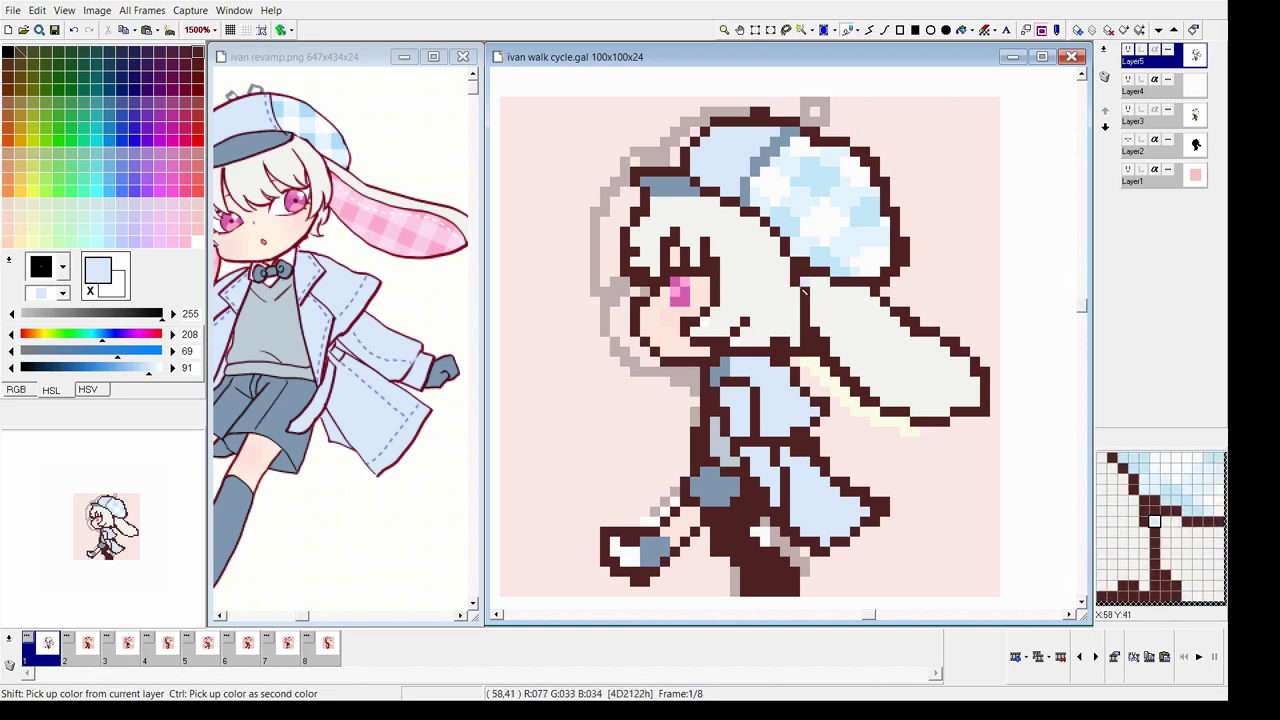
{"action": "right_click", "coordinate": [858, 308], "text": "ctrl"}
{"action": "left_click", "coordinate": [1150, 117]}
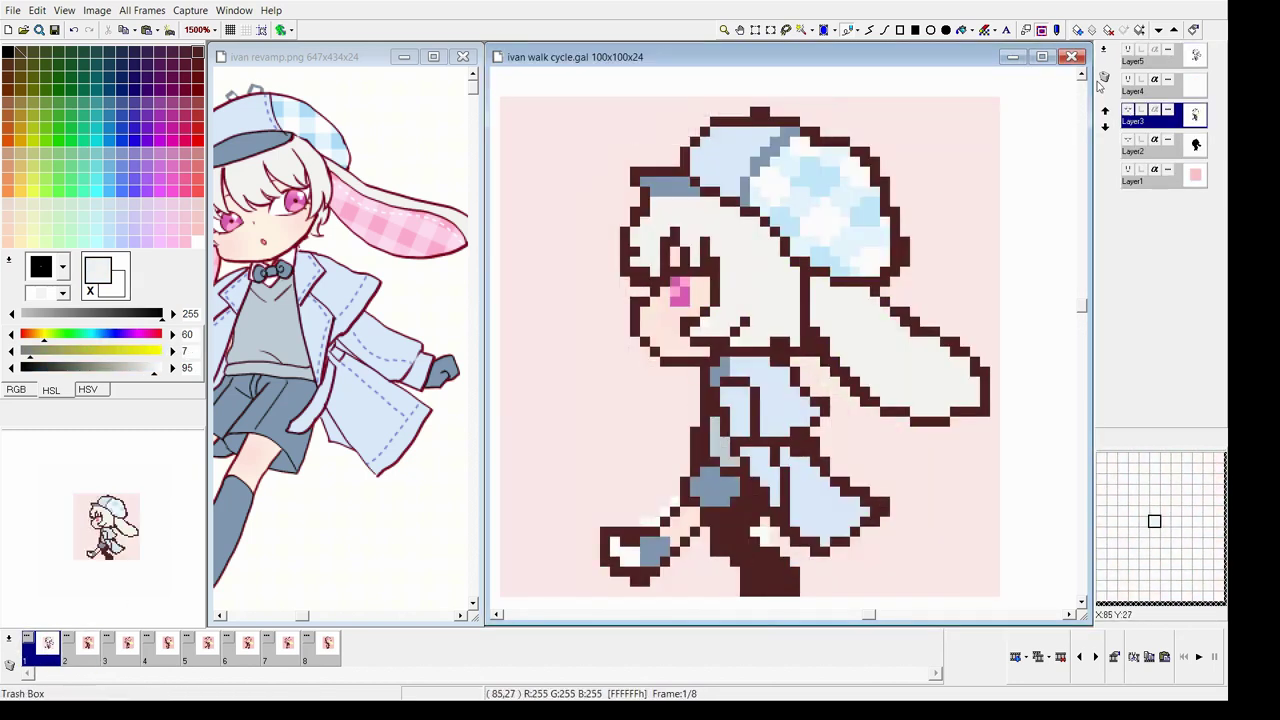
Replace the dark outline on Layer5 with a lighter brown of hue 358, saturation 40 and lightness 32
{"action": "right_click", "coordinate": [805, 122], "text": "ctrl"}
{"action": "left_click", "coordinate": [730, 280], "text": "shift"}
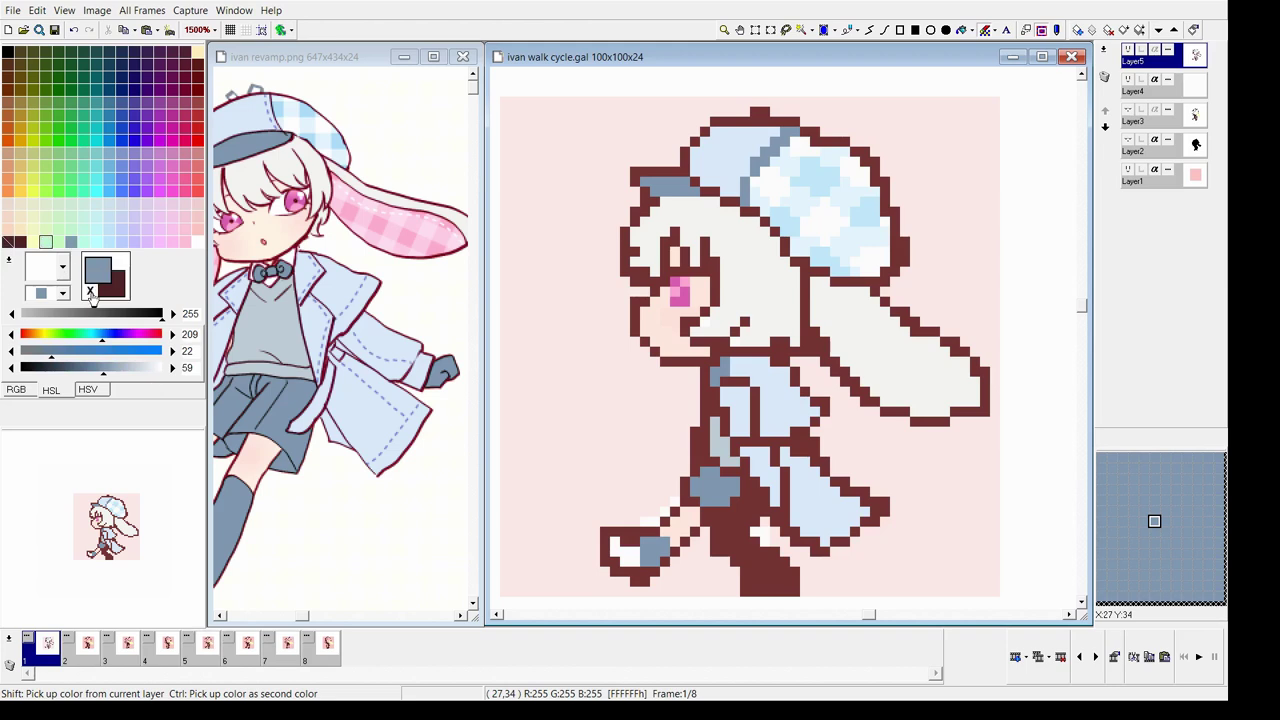
Place the visor's slate blue 8097AE in the palette as a swatch
{"action": "left_click", "coordinate": [71, 229]}
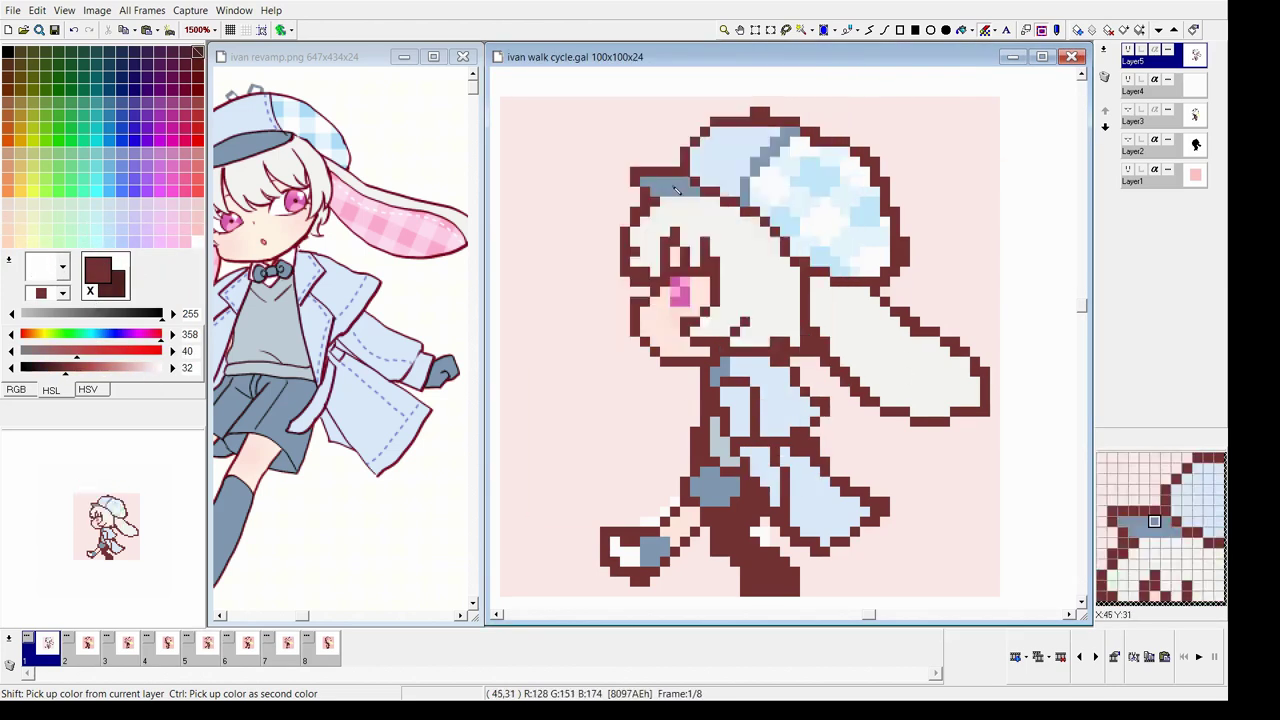
{"action": "left_click", "coordinate": [46, 241]}
{"action": "mouse_move", "coordinate": [46, 245]}
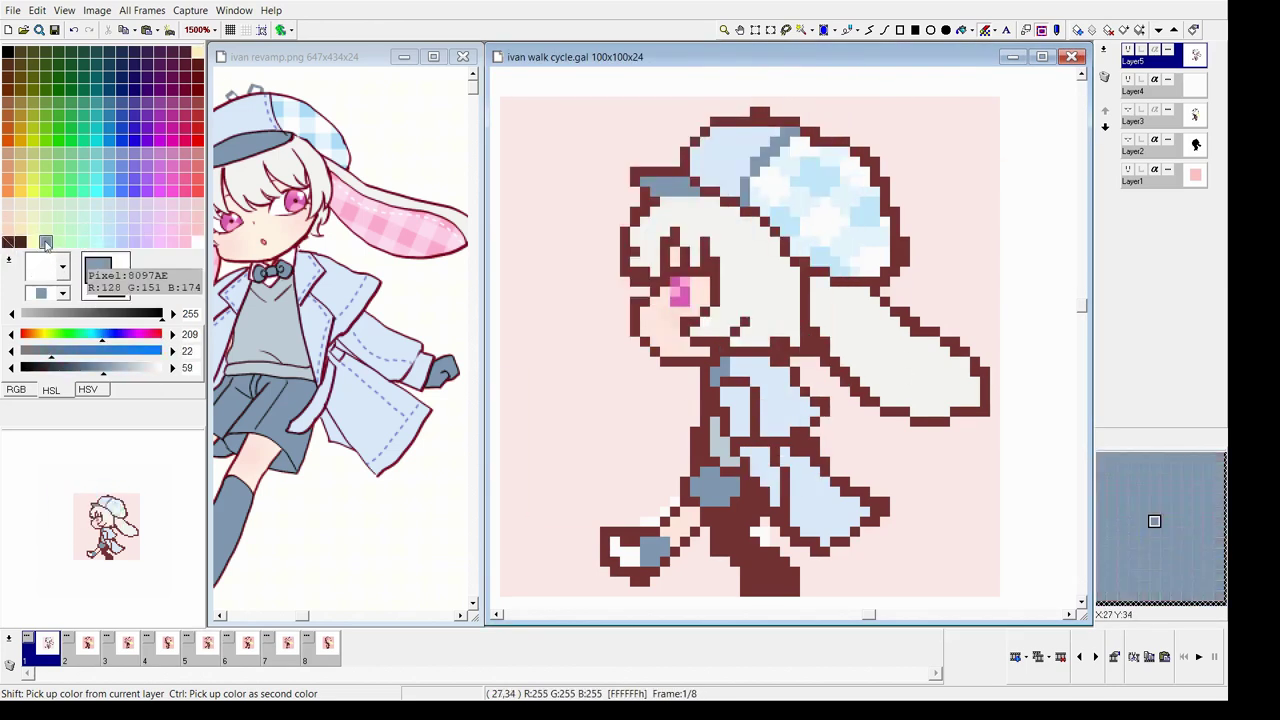
Build palette gradients from the outline brown, light blue, hair white and eye pink, and repaint the eye in darker magenta
{"action": "left_click", "coordinate": [18, 241]}
{"action": "right_click", "coordinate": [71, 230]}
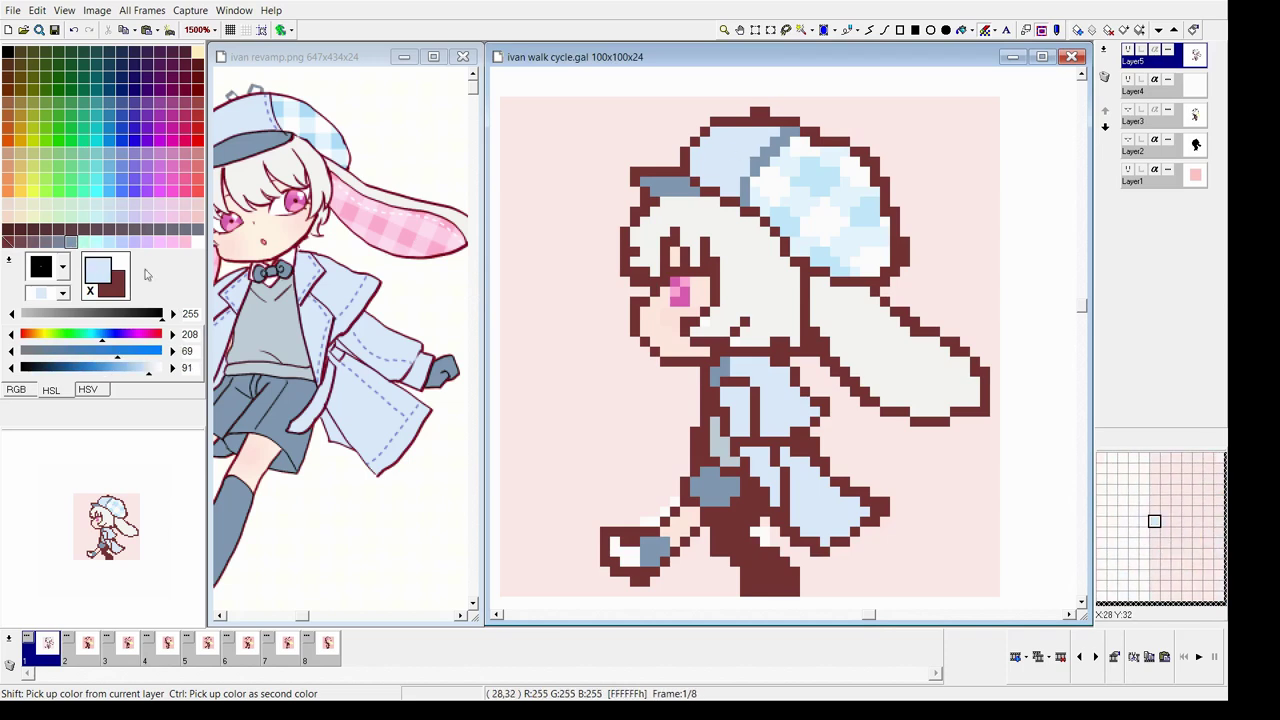
{"action": "right_click", "coordinate": [637, 304]}
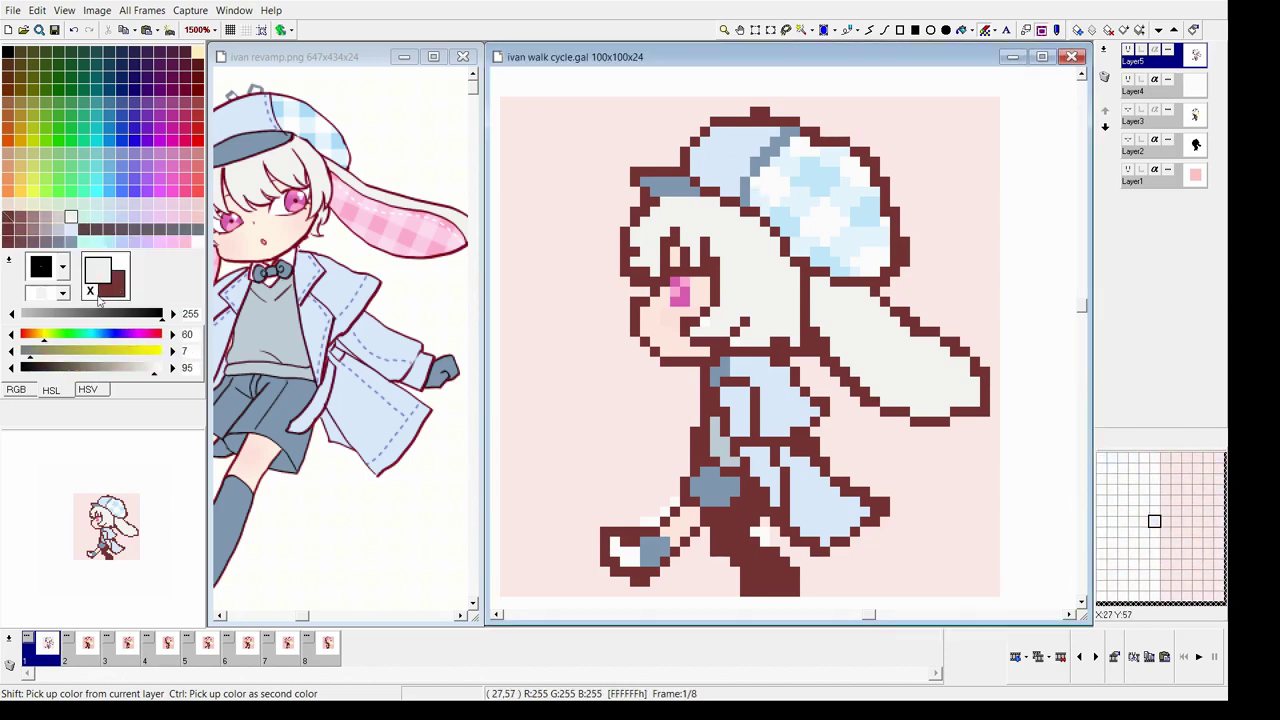
{"action": "right_click", "coordinate": [685, 298]}
{"action": "left_click", "coordinate": [89, 290]}
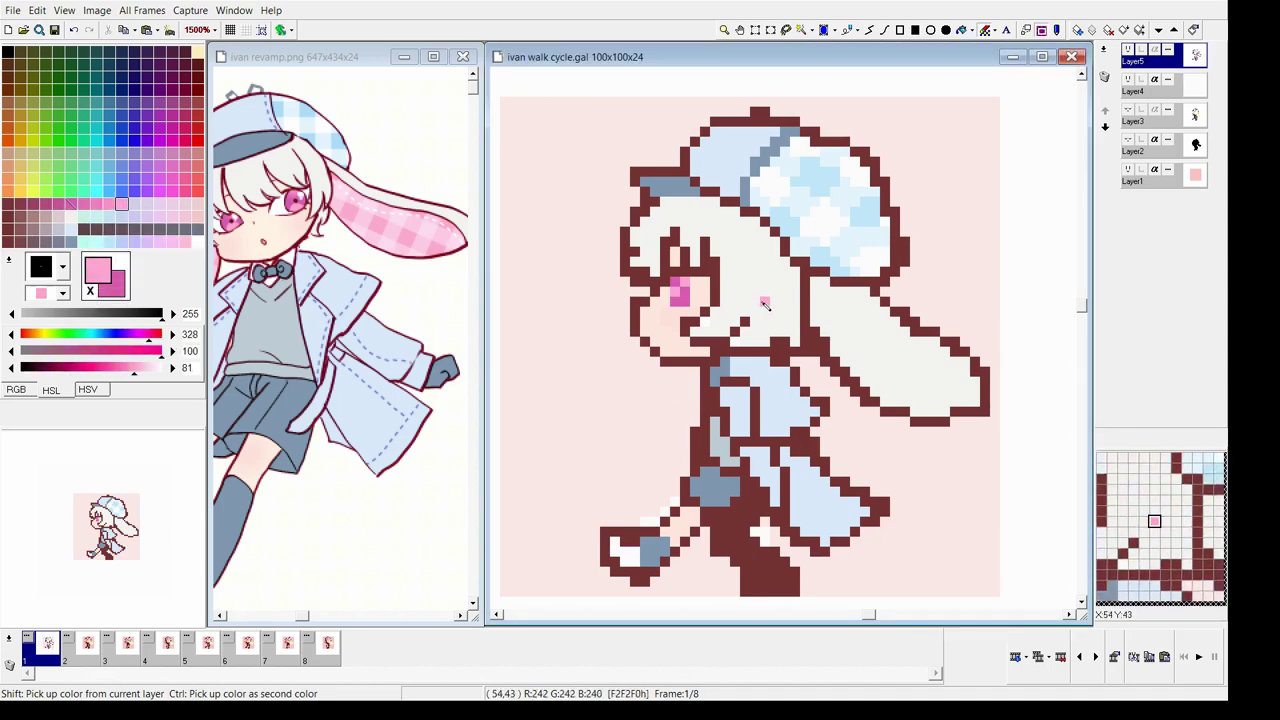
{"action": "left_click", "coordinate": [89, 292]}
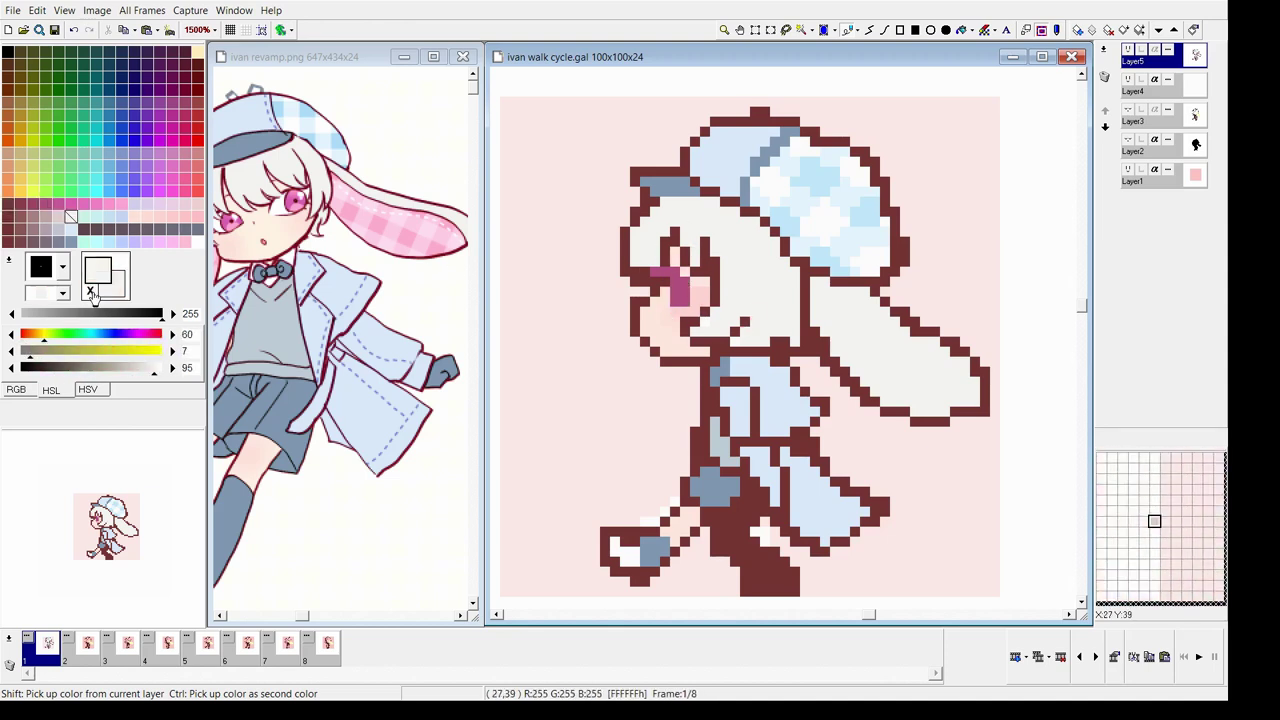
Soften frame 1's hair lines to mauve-brown and shade the back of the hair and the ear's lower edge in dusty pink
{"action": "mouse_move", "coordinate": [760, 310]}
{"action": "left_mouse_down"}
{"action": "mouse_move", "coordinate": [752, 214]}
{"action": "mouse_move", "coordinate": [770, 330]}
{"action": "left_mouse_up"}
{"action": "mouse_move", "coordinate": [805, 280]}
{"action": "left_mouse_down"}
{"action": "mouse_move", "coordinate": [805, 345]}
{"action": "mouse_move", "coordinate": [688, 256]}
{"action": "left_mouse_up"}
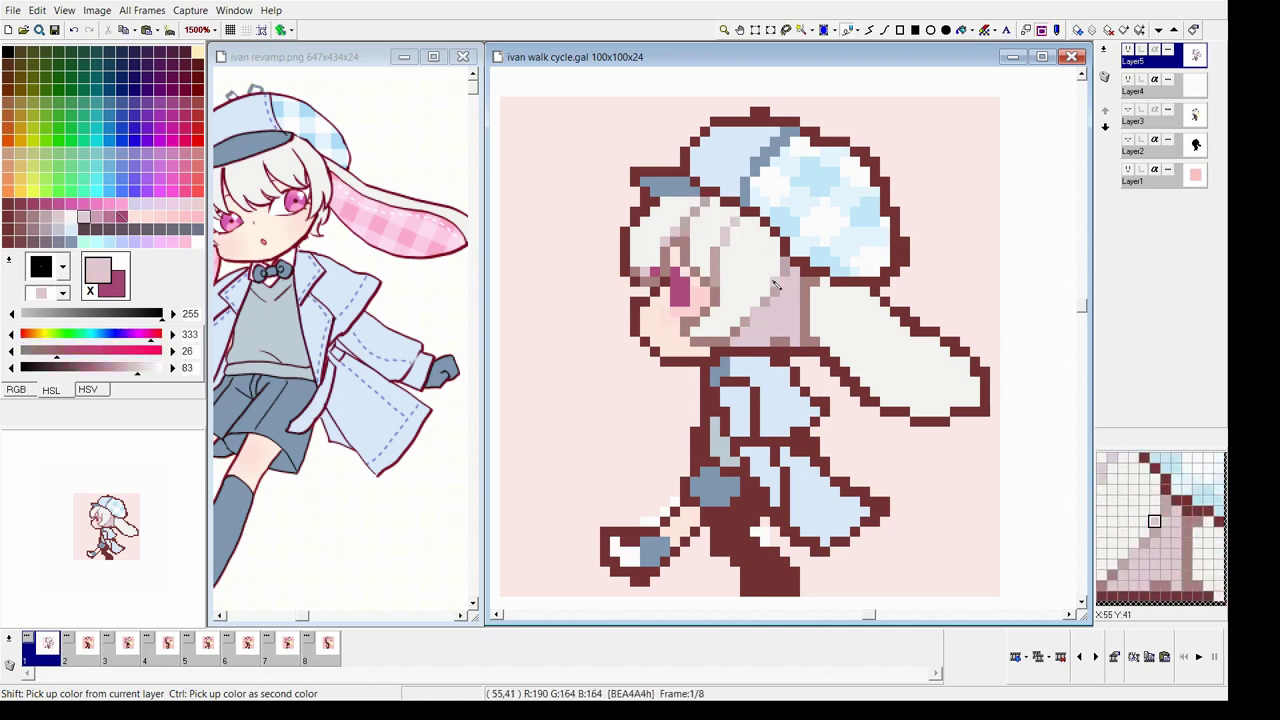
{"action": "left_click", "coordinate": [790, 305], "text": "shift"}
{"action": "left_click_drag", "start_coordinate": [790, 305], "coordinate": [745, 338]}
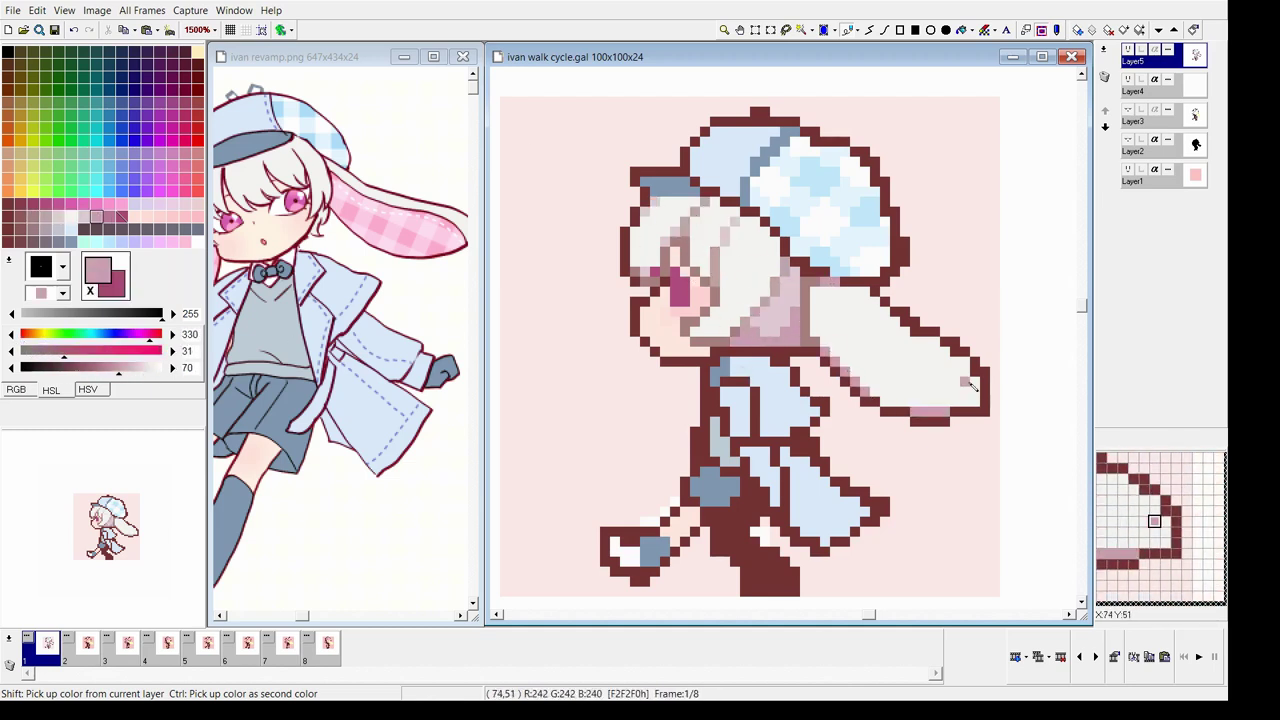
Recolour the cap's seams and the line under its brim in slate grey tones, and brighten the lower eye with pink
{"action": "left_click", "coordinate": [1048, 215], "text": "shift"}
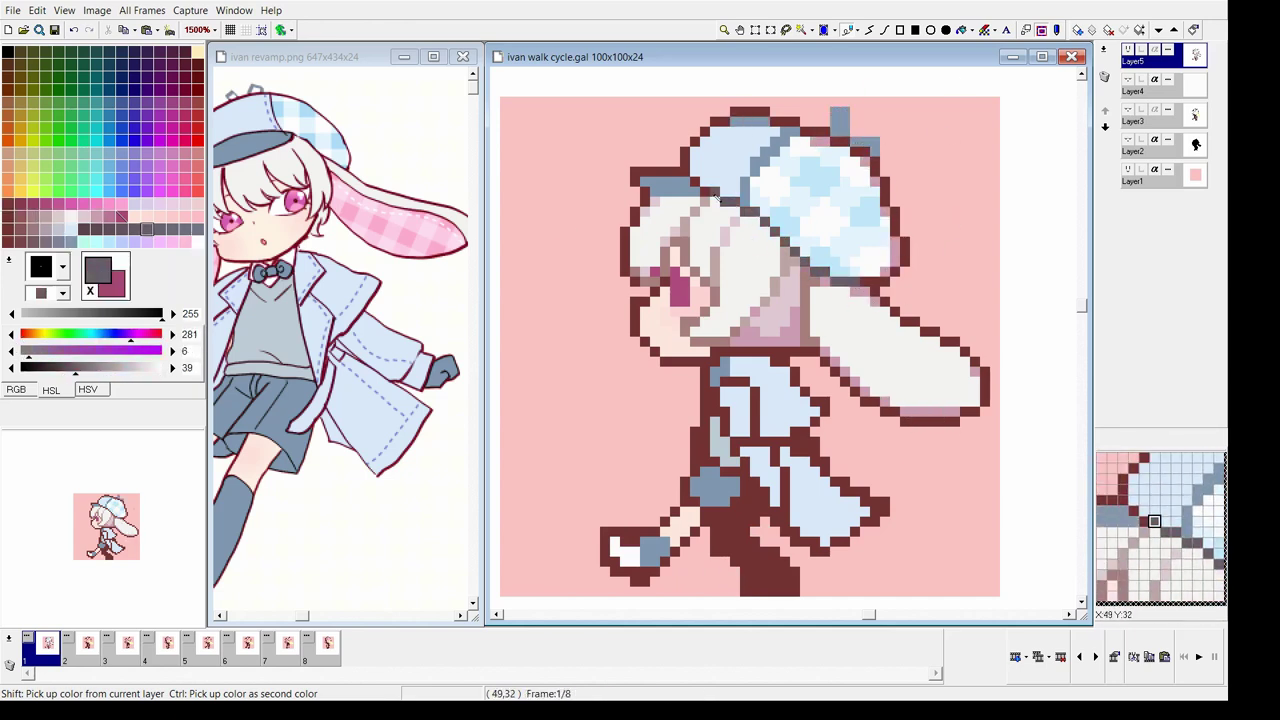
{"action": "left_click", "coordinate": [737, 207], "text": "shift"}
{"action": "left_click", "coordinate": [685, 305]}
{"action": "left_click", "coordinate": [680, 318], "text": "shift"}
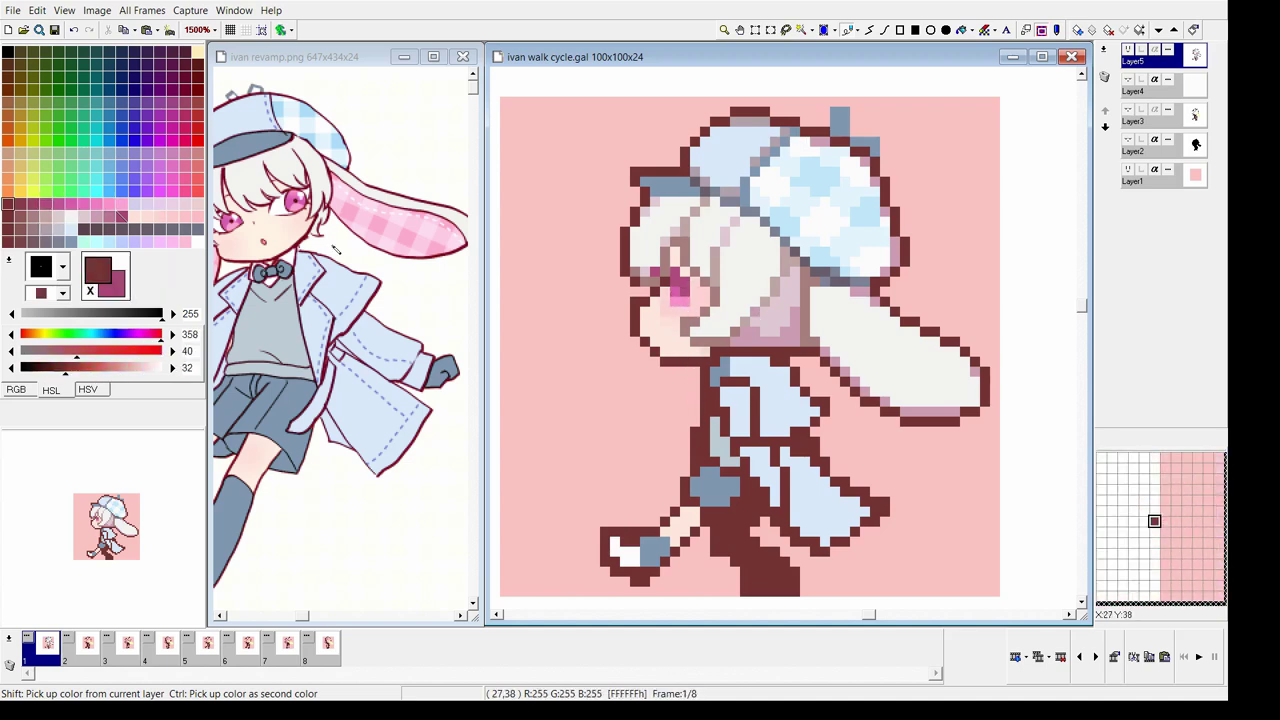
Recolour the face outline in magenta and soften the coat's inner lines with greyed brown tones on frame 1
{"action": "left_click", "coordinate": [672, 289], "text": "shift"}
{"action": "left_click_drag", "start_coordinate": [636, 300], "coordinate": [636, 335]}
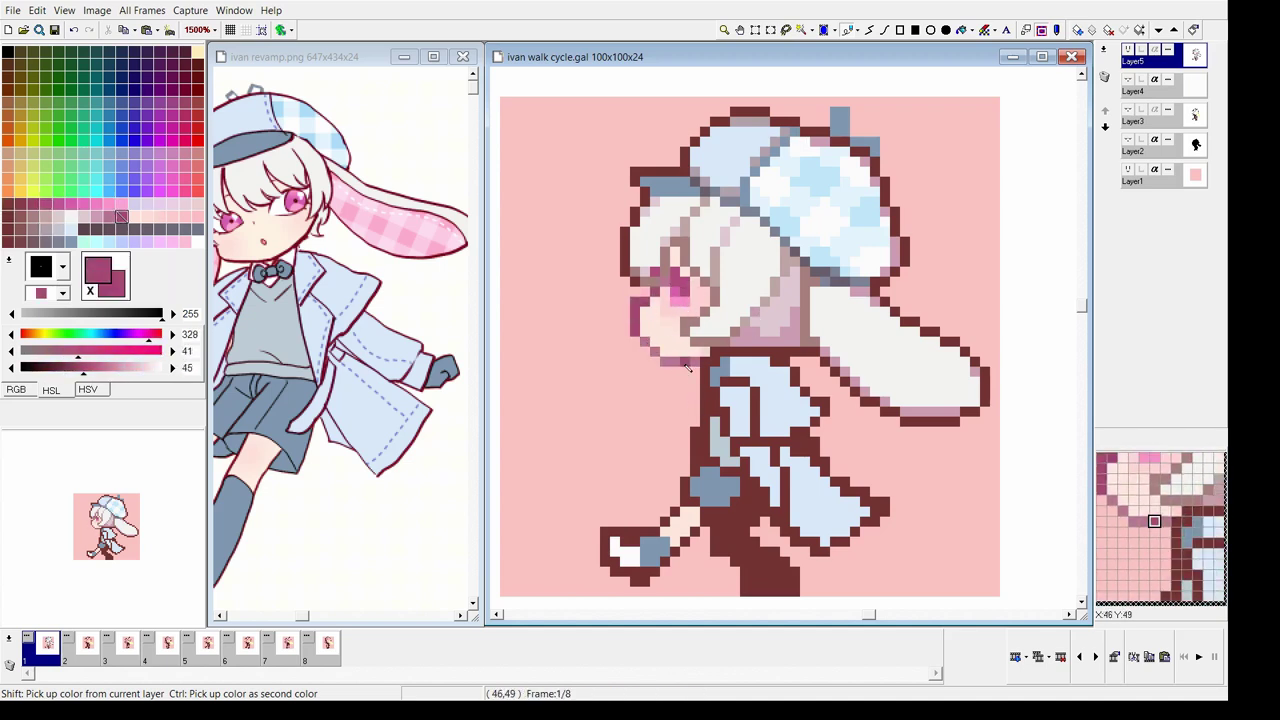
{"action": "left_click", "coordinate": [805, 437], "text": "shift"}
{"action": "left_click_drag", "start_coordinate": [725, 428], "coordinate": [733, 440]}
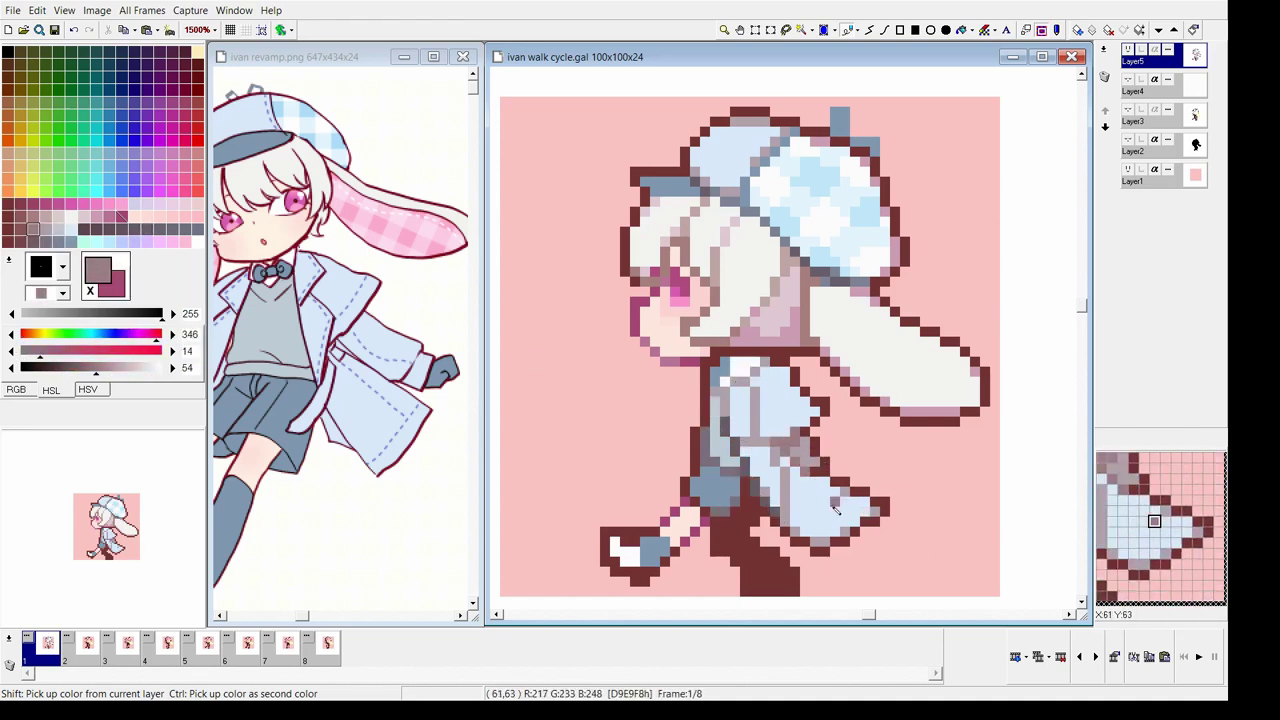
Copy the coloured character onto a new layer in frame 2, hide the sketch, and shift the lower back leg one pixel right
{"action": "left_click", "coordinate": [85, 658]}
{"action": "key", "text": "Left"}
{"action": "key", "text": "Right"}
{"action": "key", "text": "Left"}
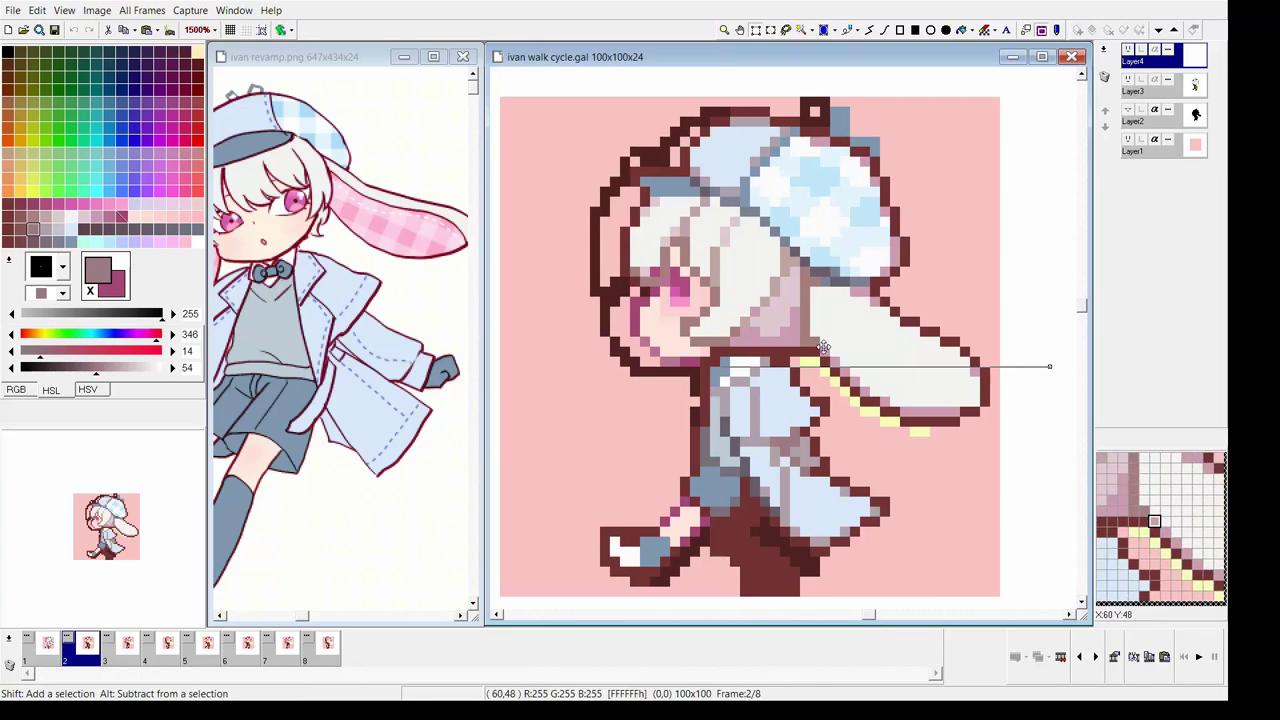
{"action": "key", "text": "Right"}
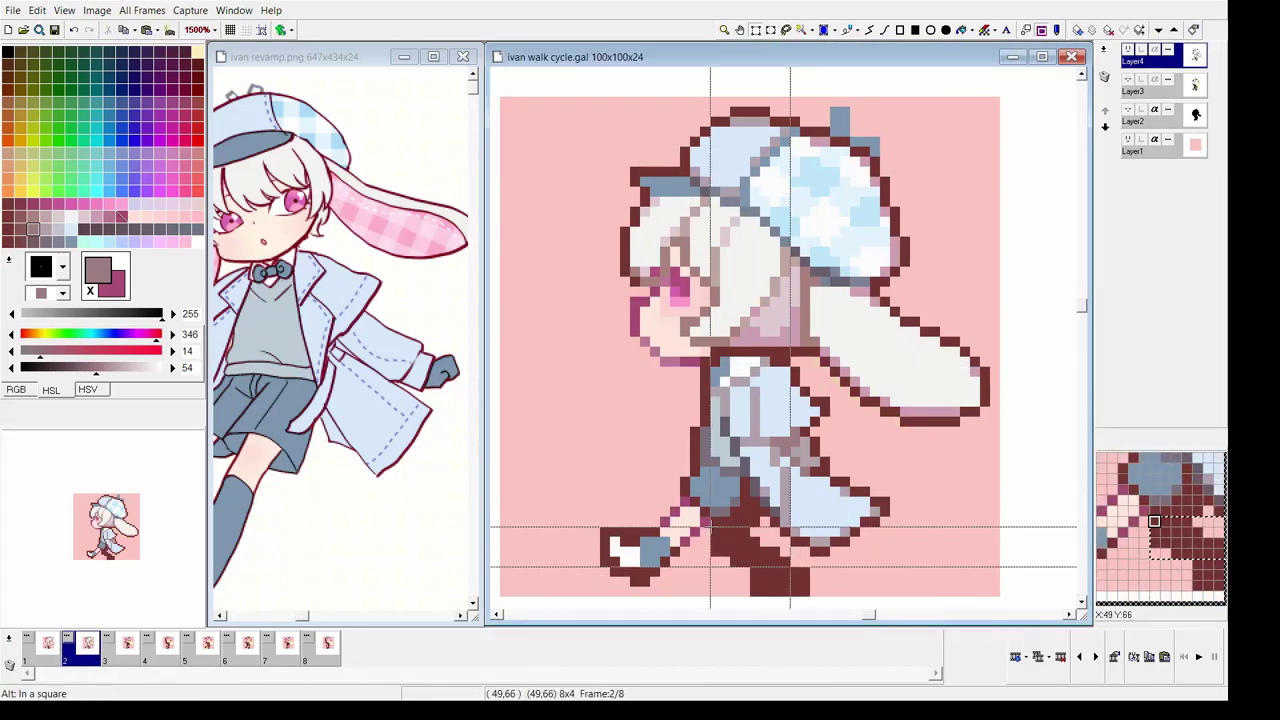
{"action": "left_click", "coordinate": [690, 460]}
{"action": "left_click_drag", "start_coordinate": [690, 477], "coordinate": [750, 505]}
{"action": "key", "text": "ctrl+z"}
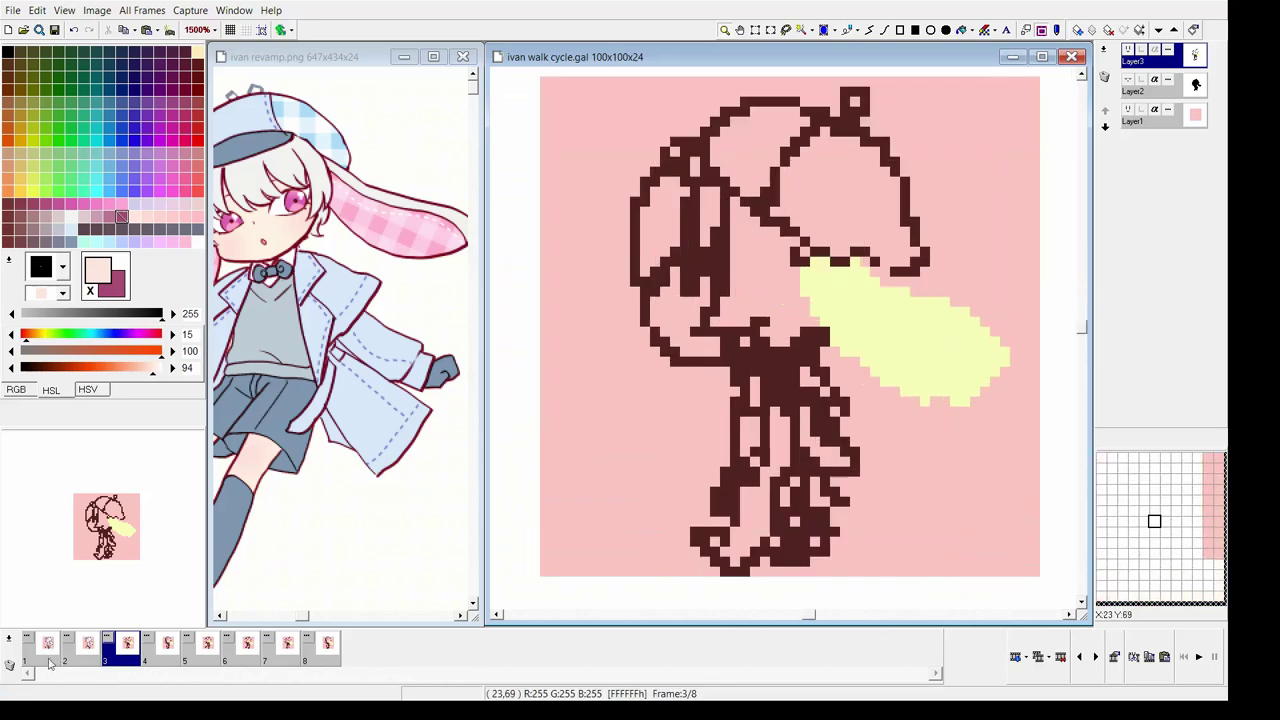
Copy the coloured character onto a new layer in frame 3 and hide the sketch there
{"action": "key", "text": "ctrl+a"}
{"action": "key", "text": "ctrl+Right"}
{"action": "key", "text": "ctrl+Up"}
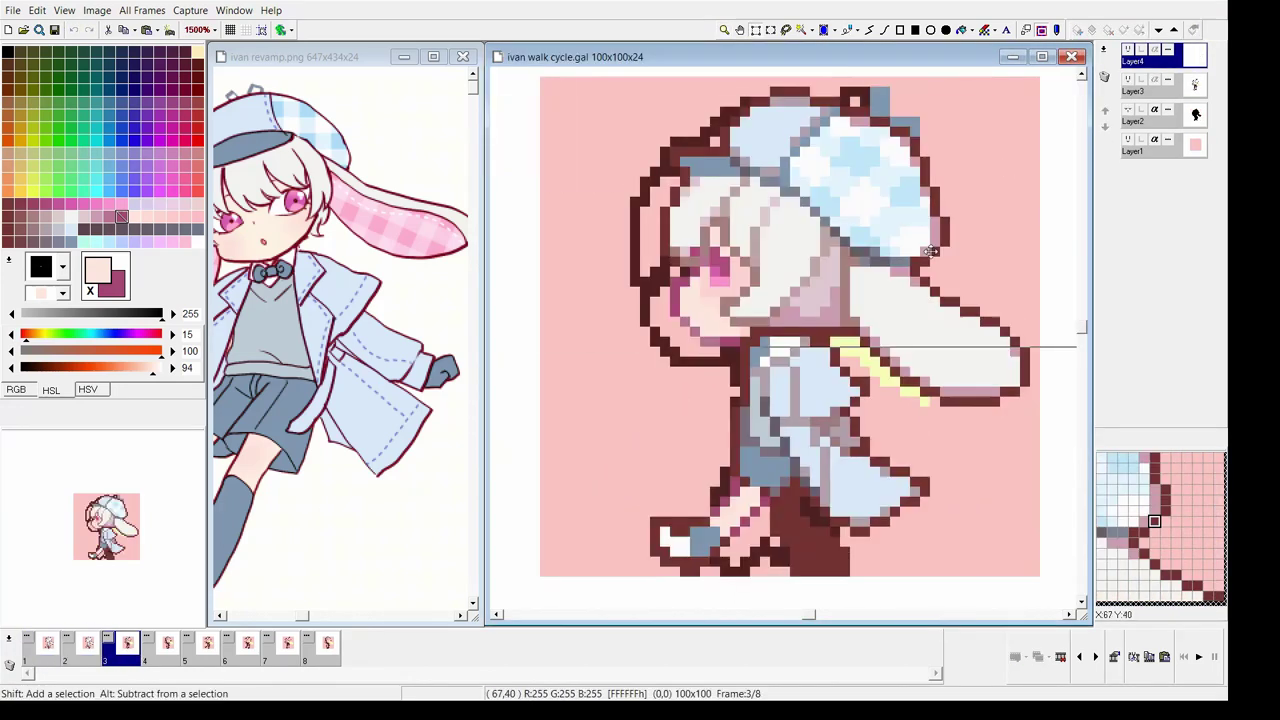
{"action": "key", "text": "ctrl+z"}
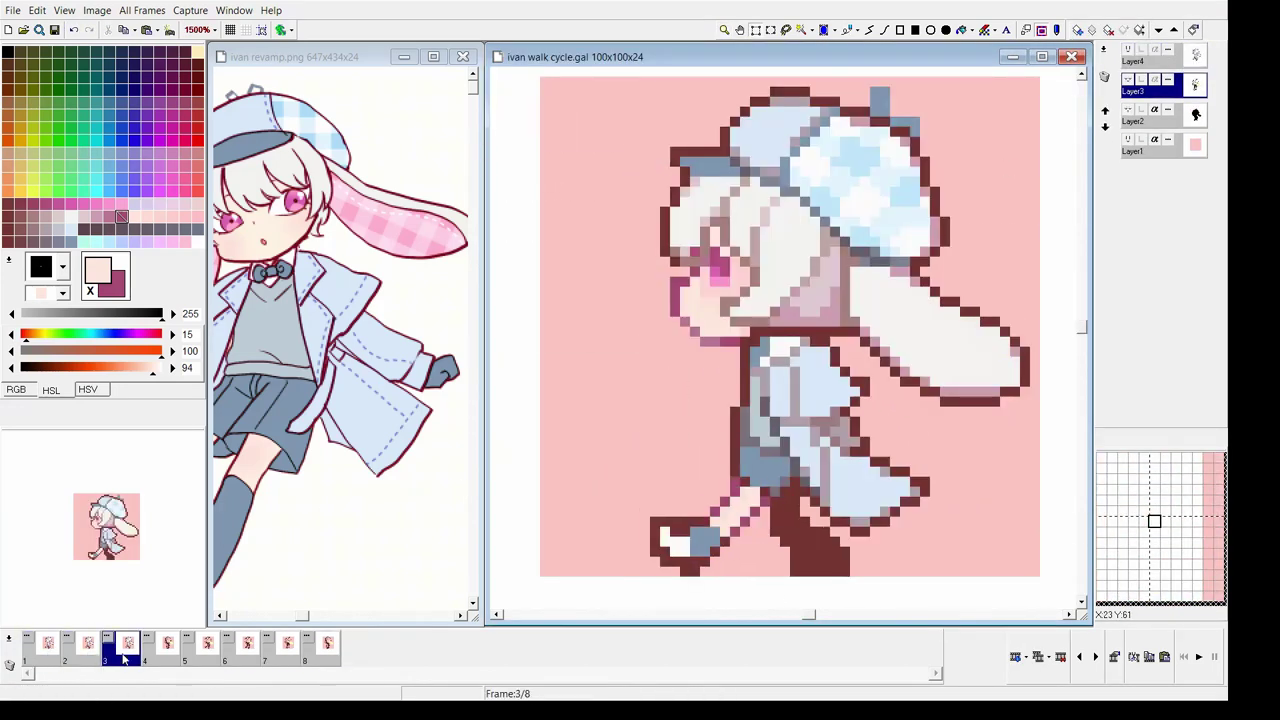
Raise frame 3's character one pixel, redraw the near leg upright with a slate sock and white shoe, and fill the far leg brown
{"action": "left_click_drag", "start_coordinate": [752, 482], "coordinate": [755, 563]}
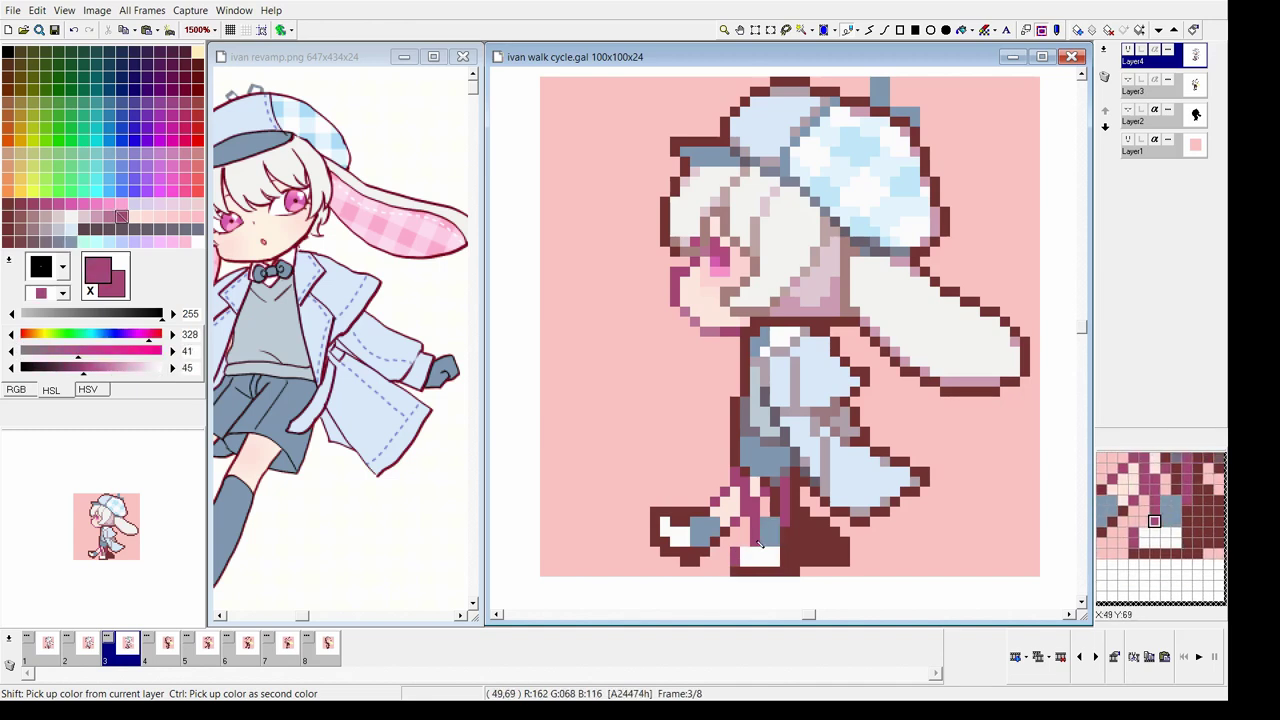
{"action": "left_click", "coordinate": [755, 548], "text": "shift"}
{"action": "left_click_drag", "start_coordinate": [728, 495], "coordinate": [680, 515]}
{"action": "left_click", "coordinate": [790, 520], "text": "shift"}
{"action": "left_click_drag", "start_coordinate": [740, 458], "coordinate": [716, 515]}
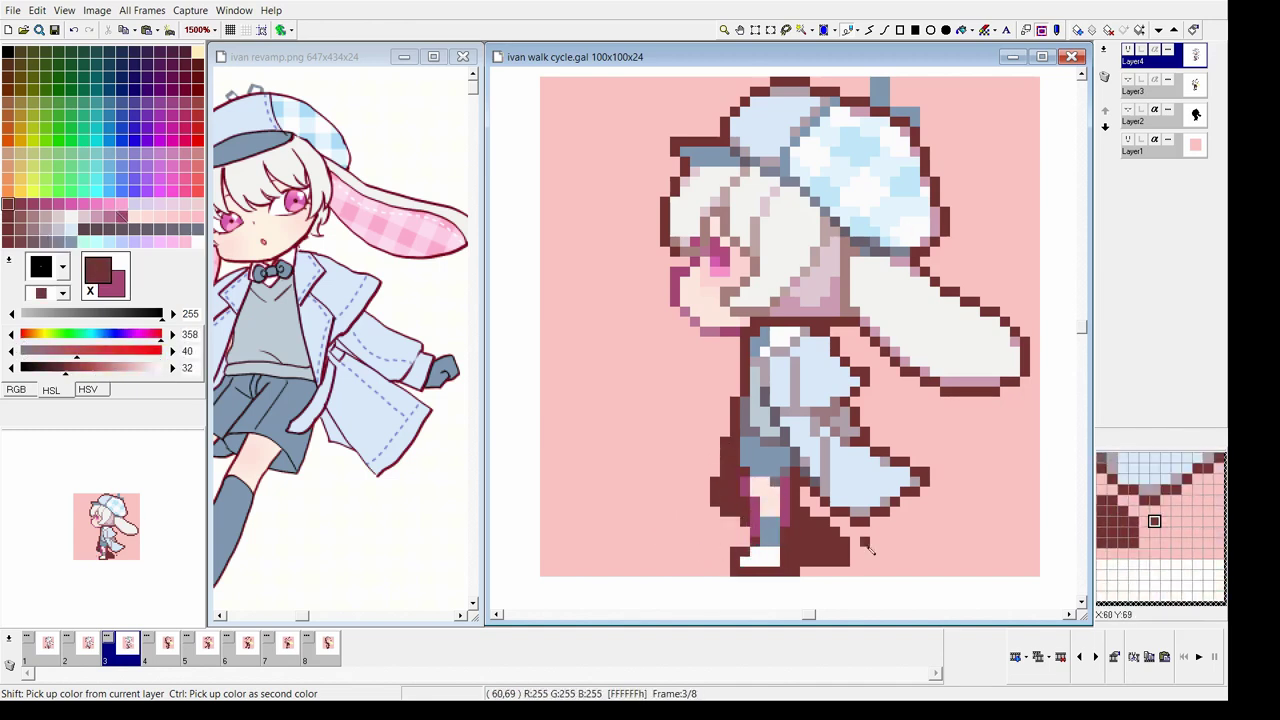
{"action": "left_click", "coordinate": [820, 515], "text": "shift"}
{"action": "left_click", "coordinate": [1150, 85]}
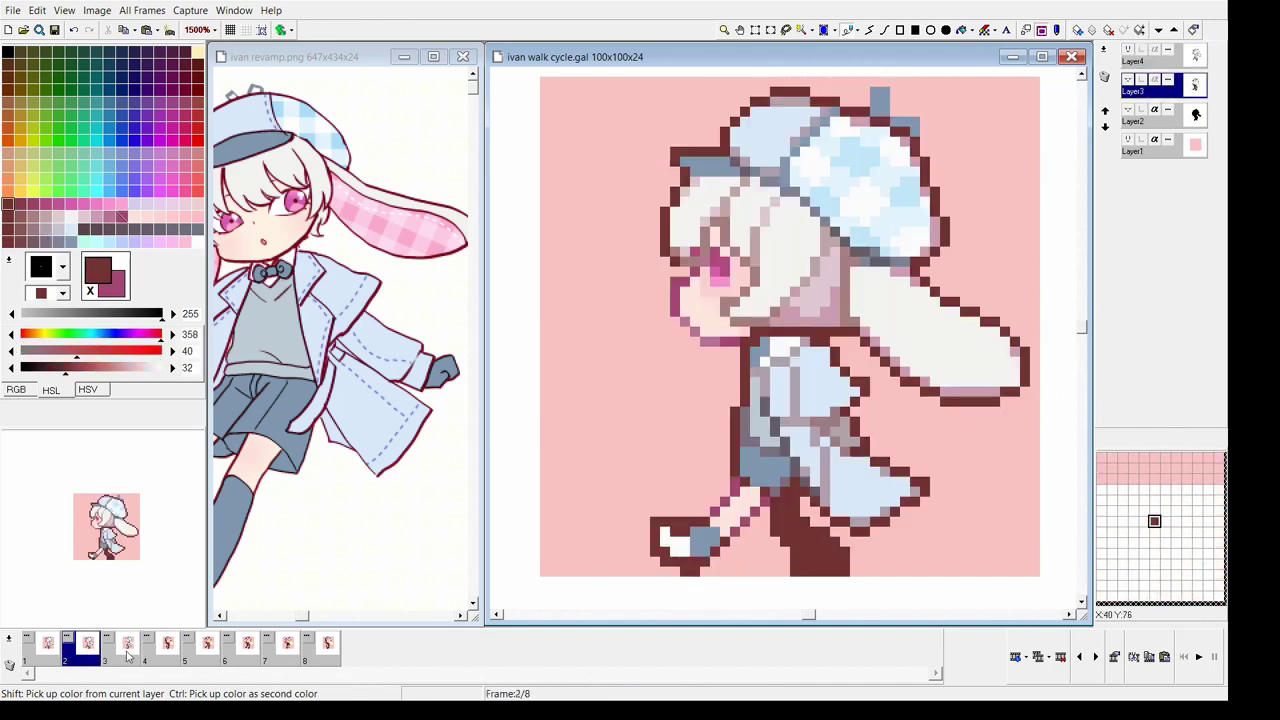
Copy the coloured character into frames 4 and 5 and redraw the legs for each pose with skin, slate socks and white shoes
{"action": "key", "text": "Right"}
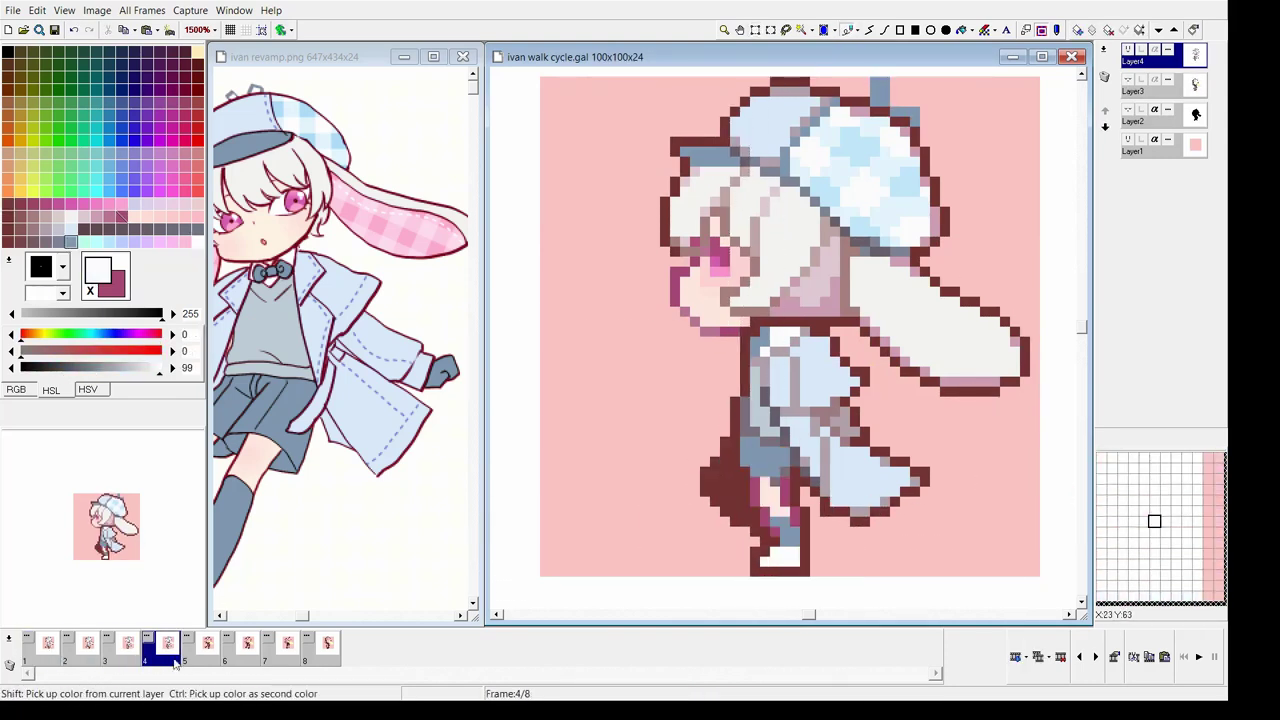
{"action": "key", "text": "Right"}
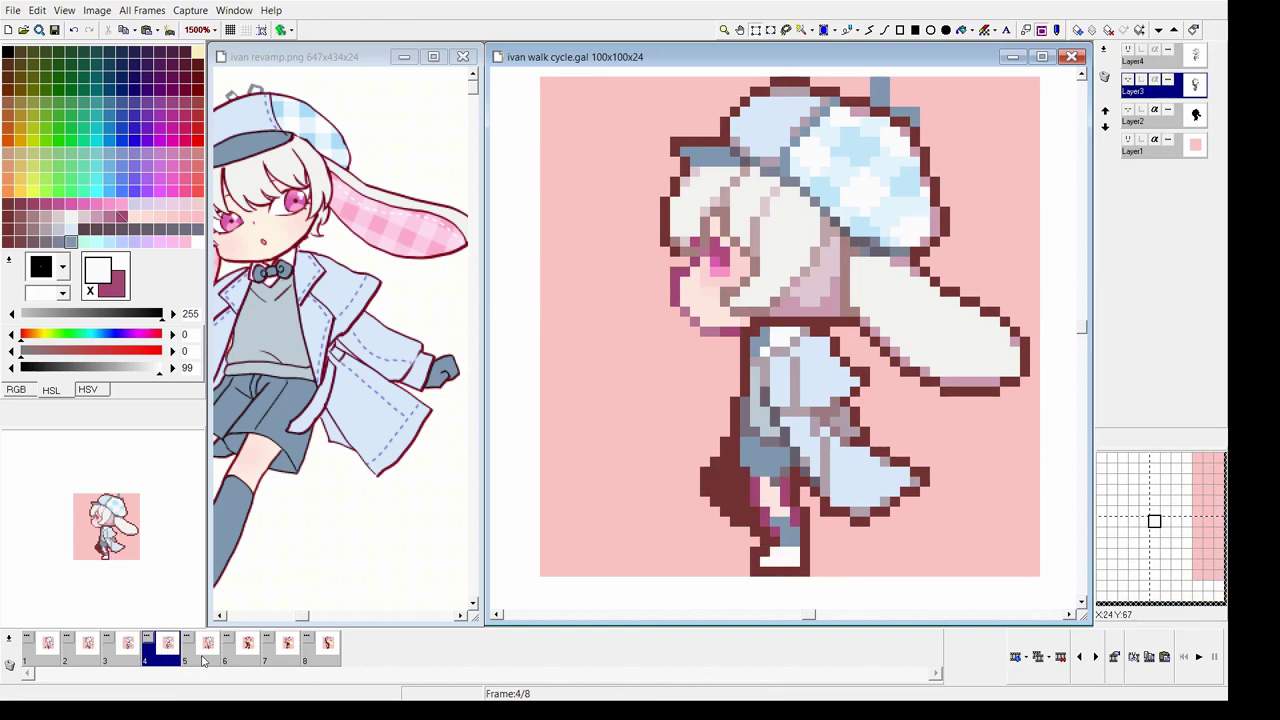
{"action": "left_click", "coordinate": [797, 530], "text": "ctrl"}
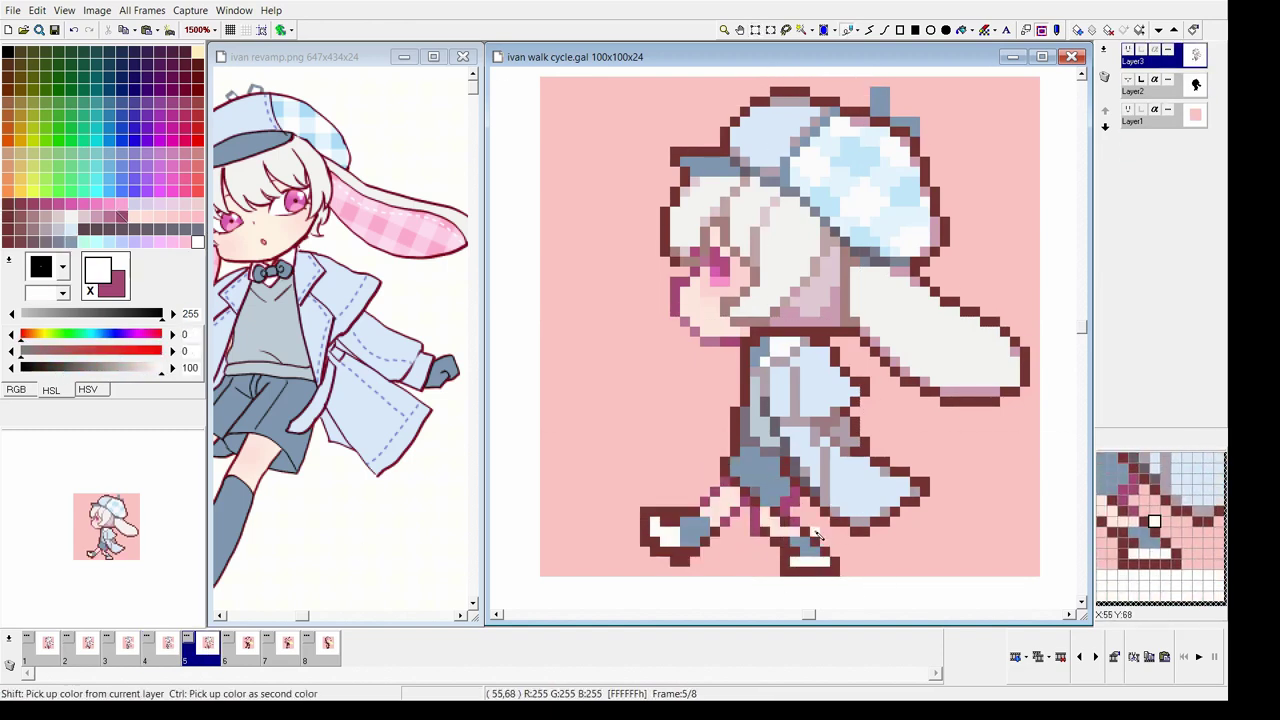
{"action": "left_click", "coordinate": [764, 580], "text": "ctrl"}
Copy the coloured character from frame 2 into frame 6
{"action": "key", "text": "Left"}
{"action": "key", "text": "Left"}
{"action": "key", "text": "Left"}
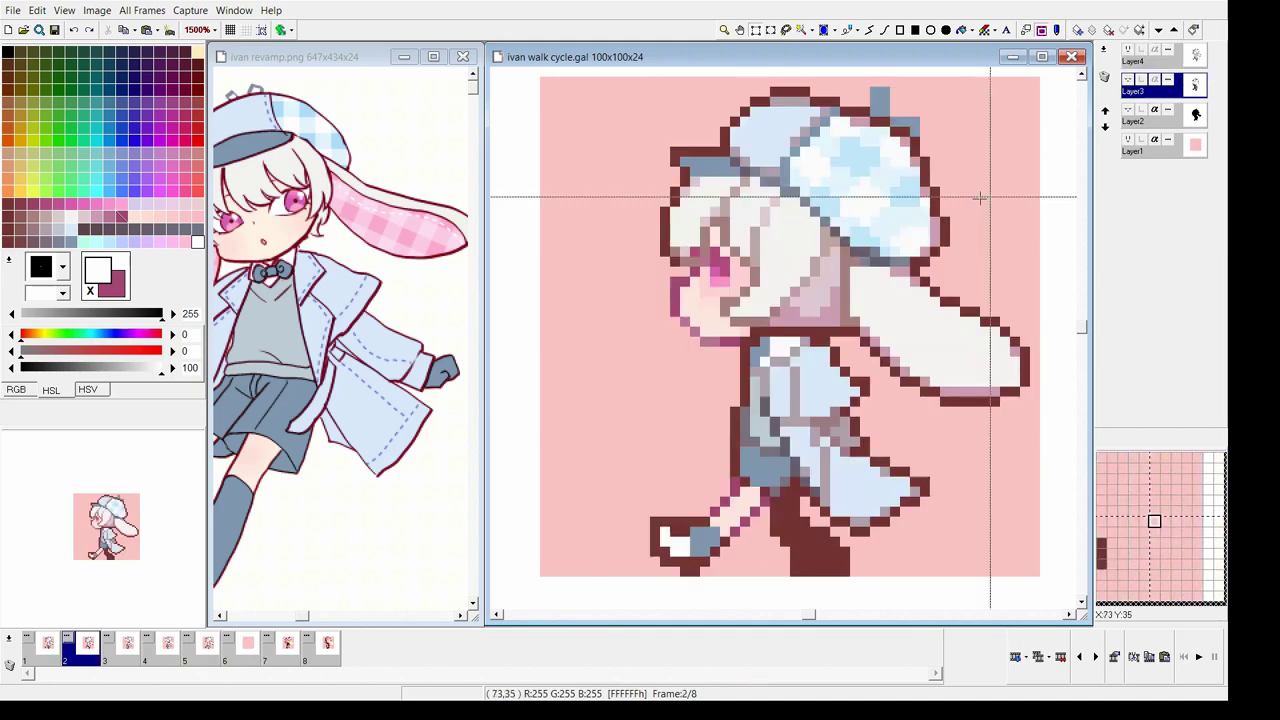
{"action": "key", "text": "Right"}
{"action": "key", "text": "Right"}
{"action": "key", "text": "Right"}
{"action": "key", "text": "Right"}
Colour the back leg on frame 6 with skin, a slate blue sock and a white shoe, comparing the pose with frame 5
{"action": "left_click", "coordinate": [778, 553], "text": "ctrl"}
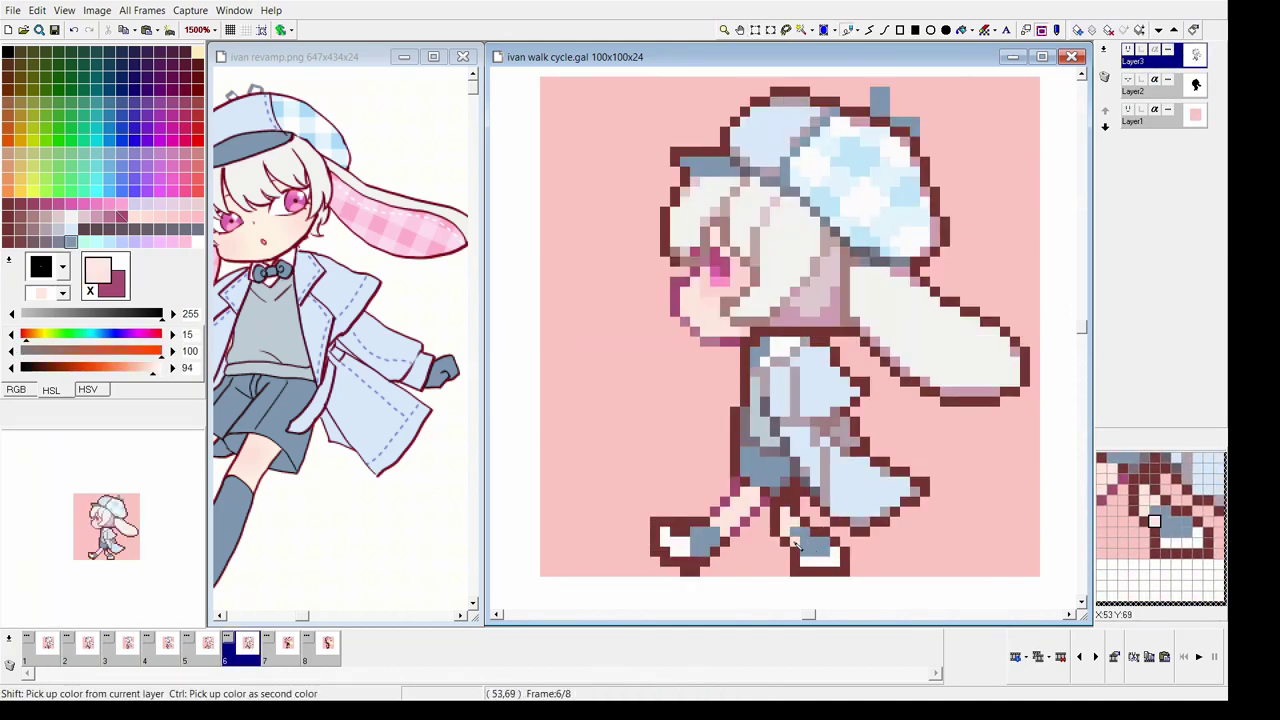
{"action": "right_click", "coordinate": [722, 533]}
{"action": "left_click", "coordinate": [773, 457], "text": "ctrl"}
{"action": "left_click", "coordinate": [728, 343], "text": "ctrl"}
{"action": "key", "text": "Left"}
{"action": "key", "text": "Right"}
{"action": "left_click", "coordinate": [706, 326], "text": "ctrl"}
{"action": "key", "text": "Left"}
{"action": "key", "text": "Right"}
Copy the raised character from frame 3 into frame 7 and redraw the legs with a bent knee and slate blue sock
{"action": "key", "text": "Left"}
{"action": "key", "text": "Left"}
{"action": "key", "text": "Left"}
{"action": "key", "text": "ctrl+a"}
{"action": "key", "text": "Right"}
{"action": "key", "text": "Right"}
{"action": "key", "text": "Right"}
{"action": "key", "text": "Right"}
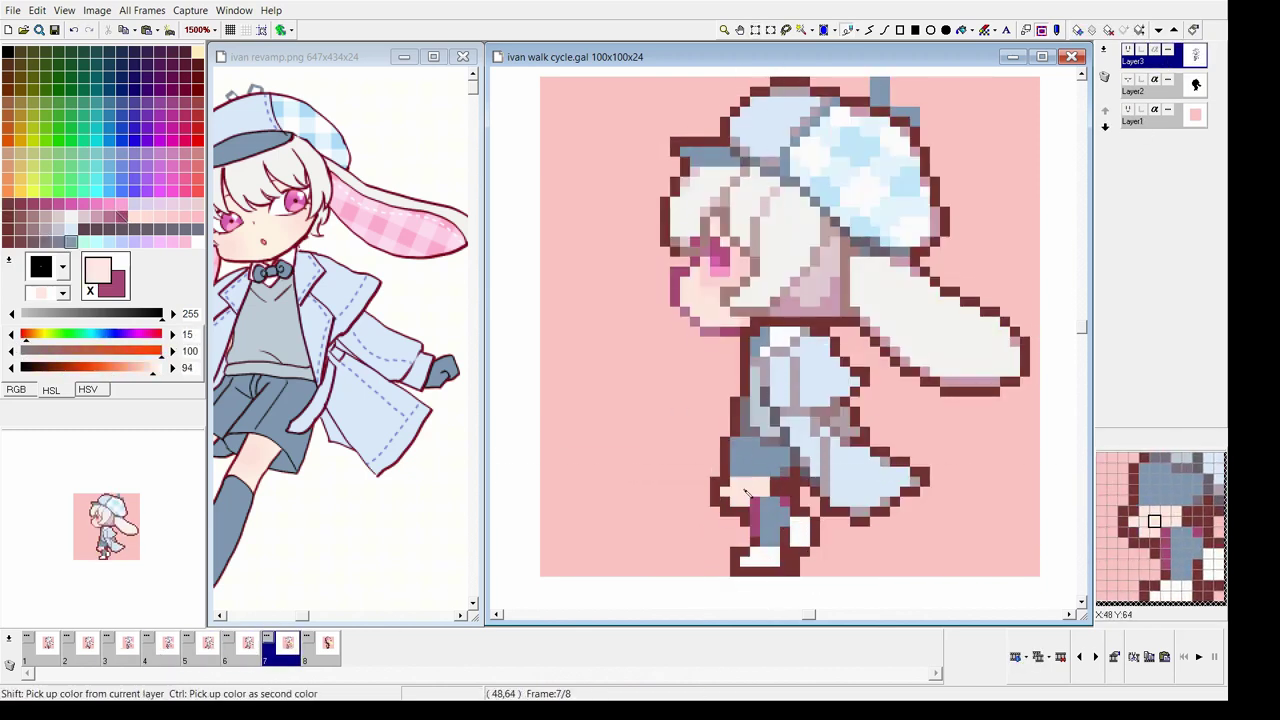
Fill the far leg with outline brown and extend the slate blue shorts over the near leg on frames 5 to 7
{"action": "key", "text": "Left"}
{"action": "key", "text": "Left"}
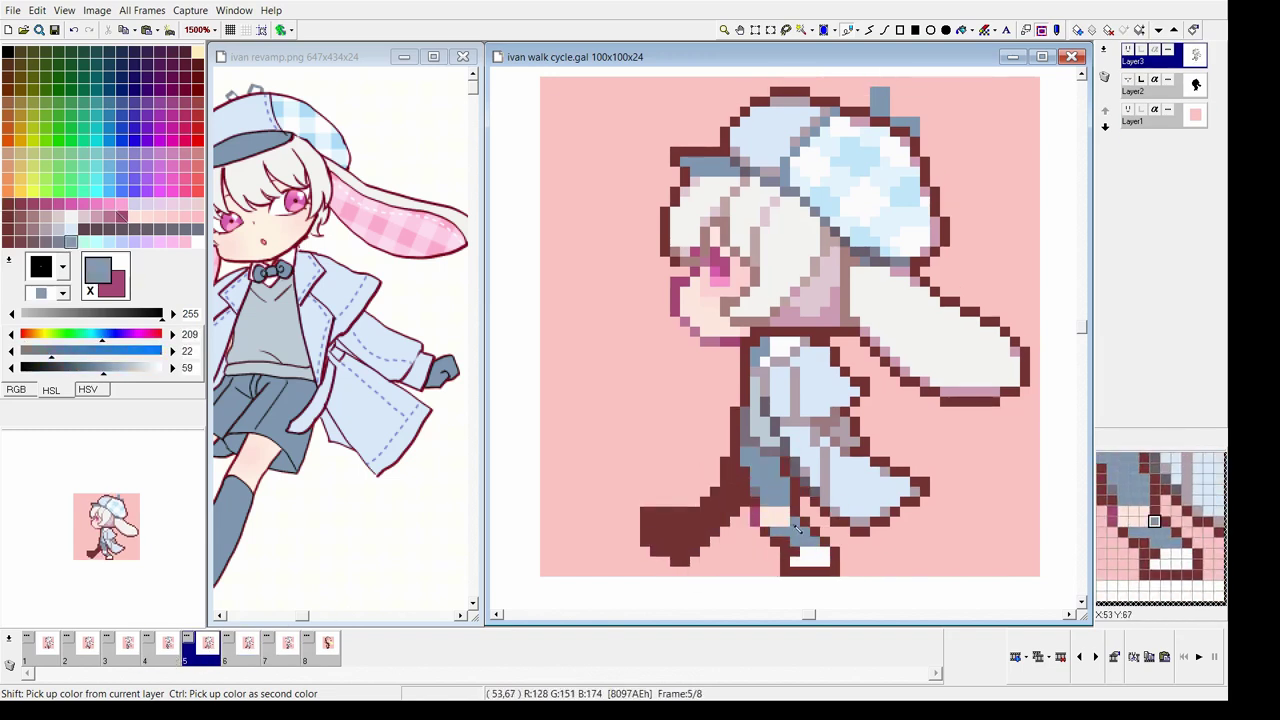
{"action": "key", "text": "Right"}
{"action": "key", "text": "Right"}
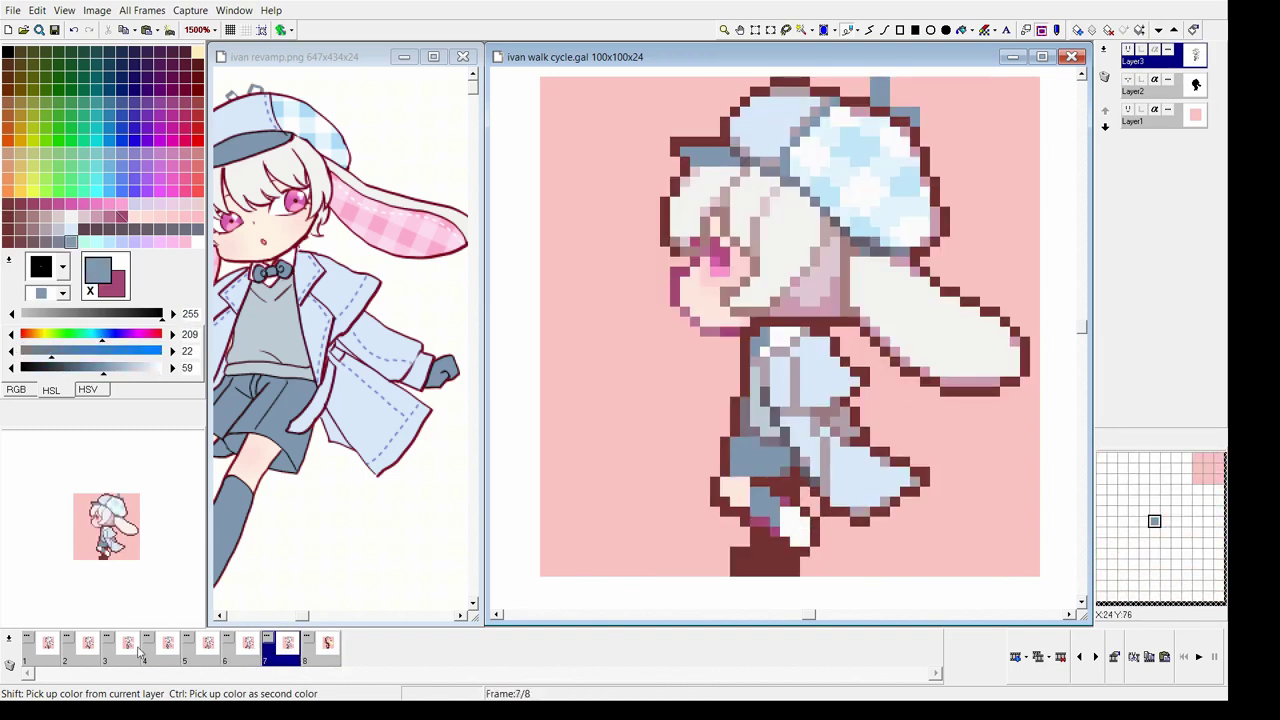
Copy the frame 7 artwork into frame 8, adjust the bent leg, and preview the walk cycle
{"action": "key", "text": "Right"}
{"action": "left_click_drag", "start_coordinate": [710, 478], "coordinate": [766, 527]}
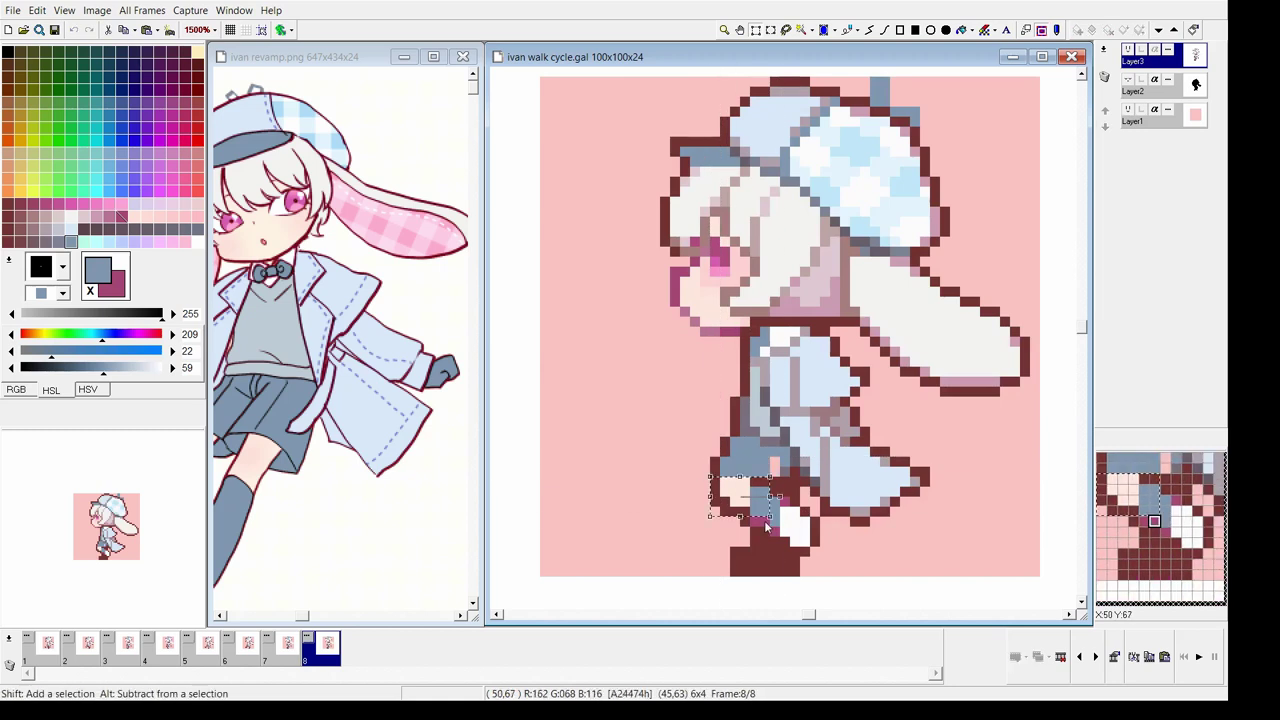
{"action": "left_click", "coordinate": [127, 645]}
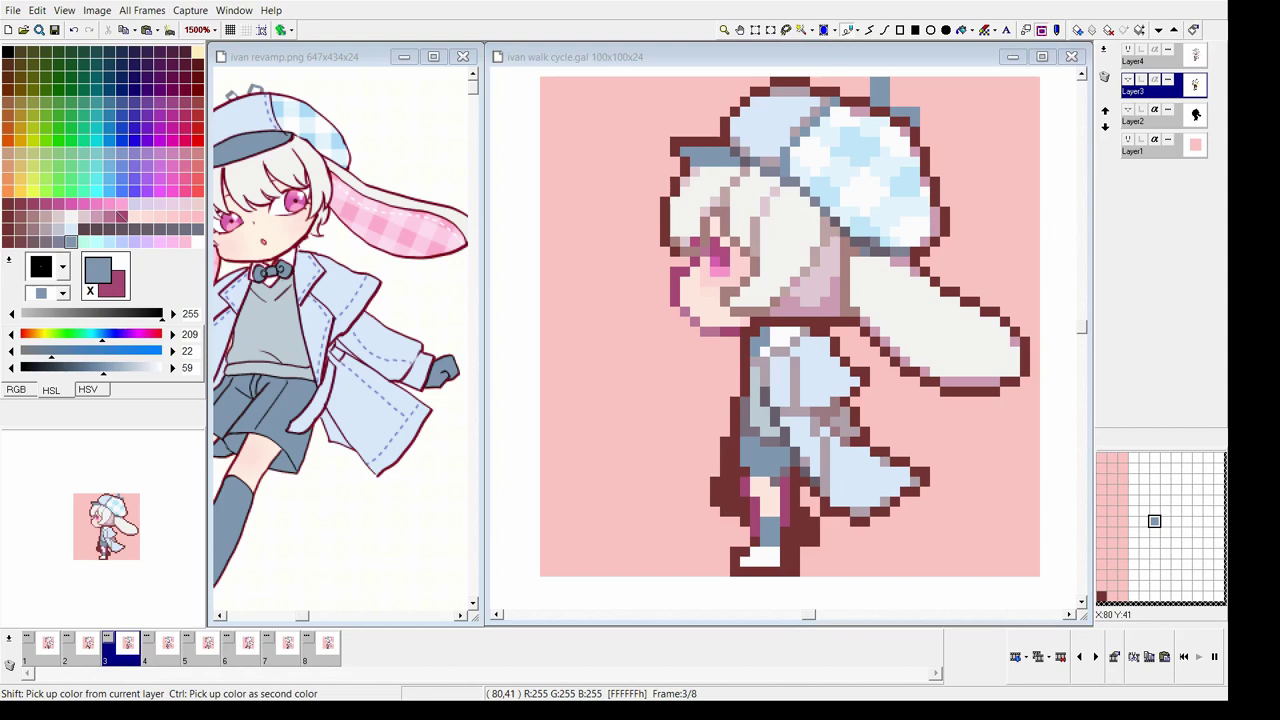
Check the ear across frames 5 and 6, and lower the ear tip one pixel on frame 7
{"action": "key", "text": "Right"}
{"action": "key", "text": "Right"}
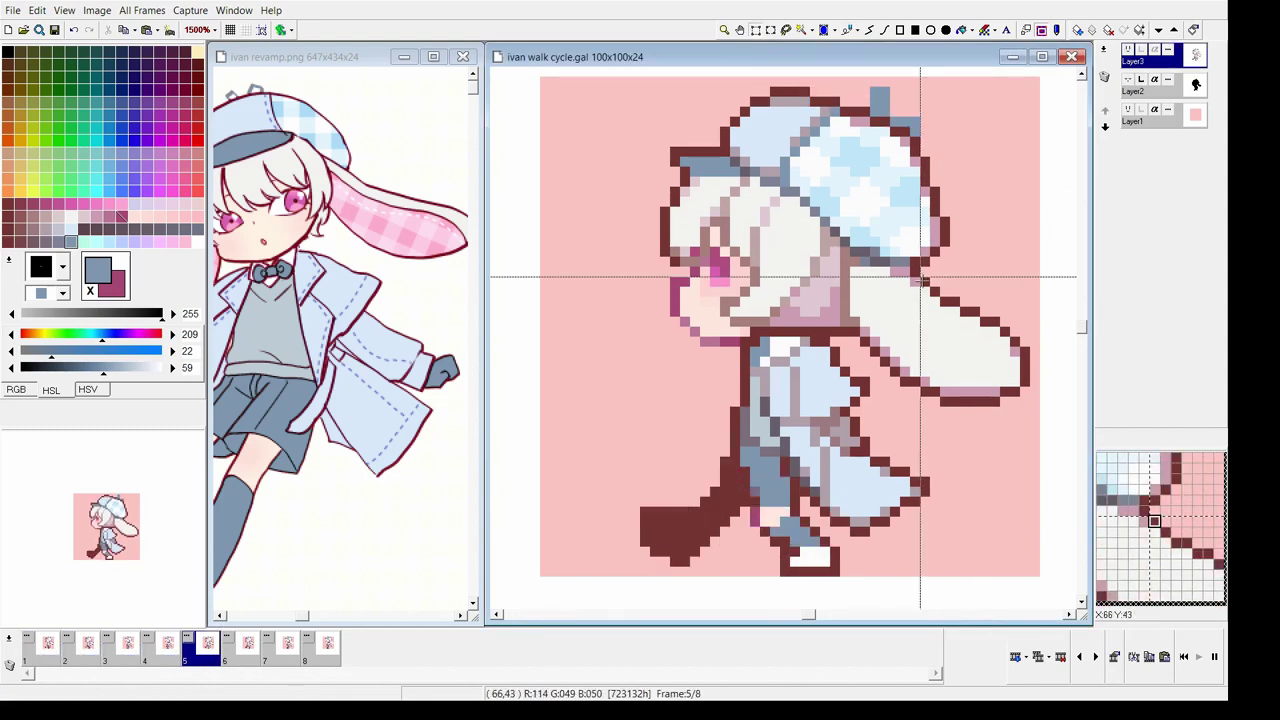
{"action": "key", "text": "Right"}
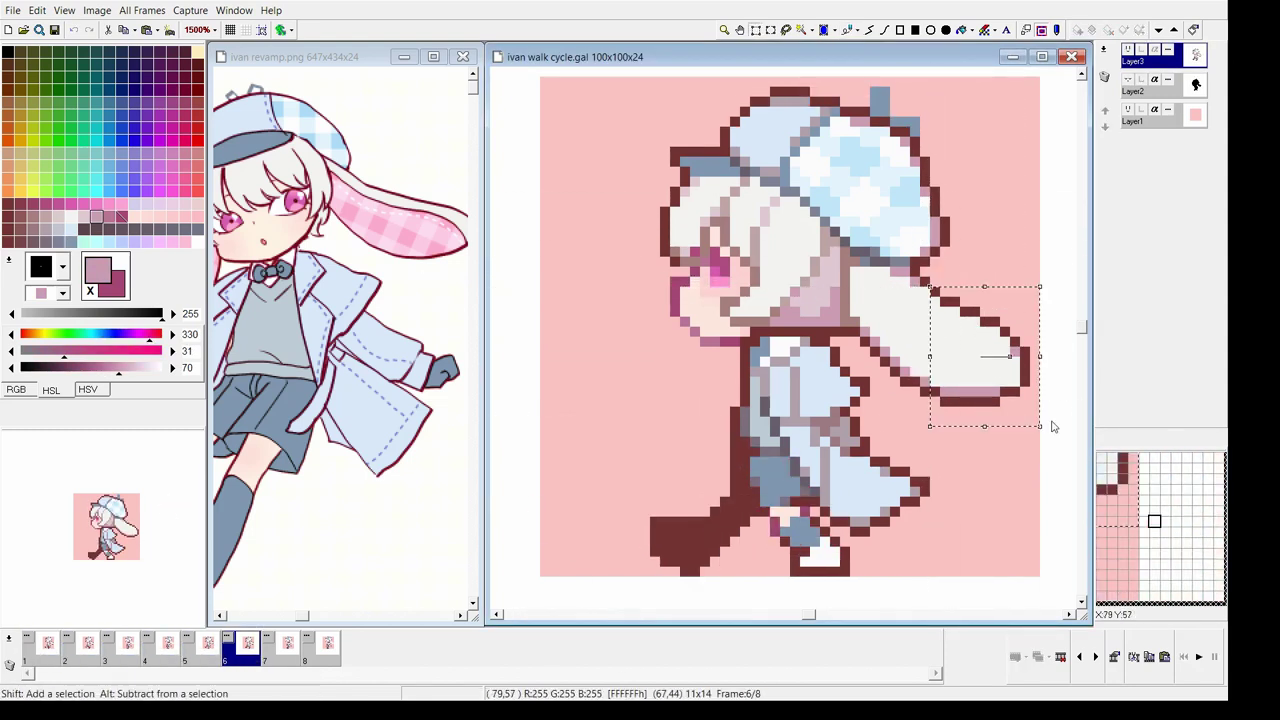
{"action": "key", "text": "Right"}
{"action": "key", "text": "Right"}
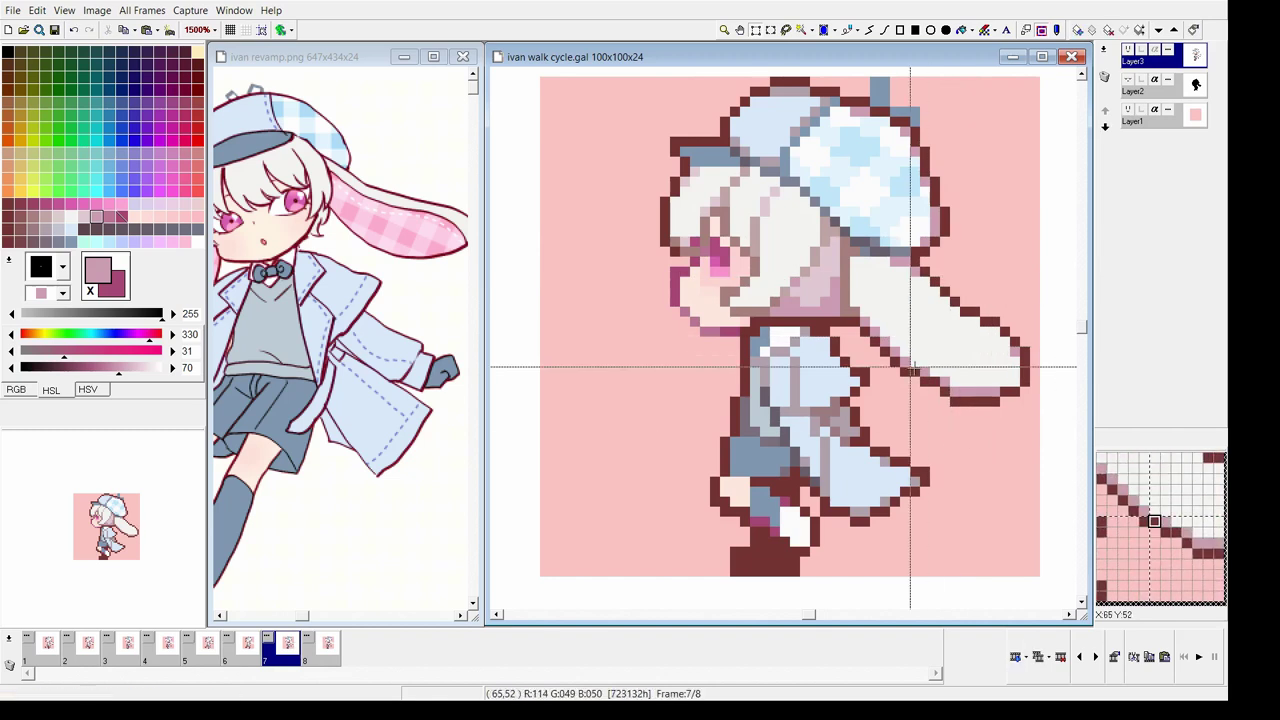
Raise the ear tip two pixels on frame 5 and redraw its outline in brown
{"action": "right_click", "coordinate": [930, 380]}
{"action": "key", "text": "Right"}
{"action": "key", "text": "Right"}
{"action": "key", "text": "Right"}
{"action": "key", "text": "Right"}
{"action": "key", "text": "Right"}
{"action": "right_click", "coordinate": [926, 362]}
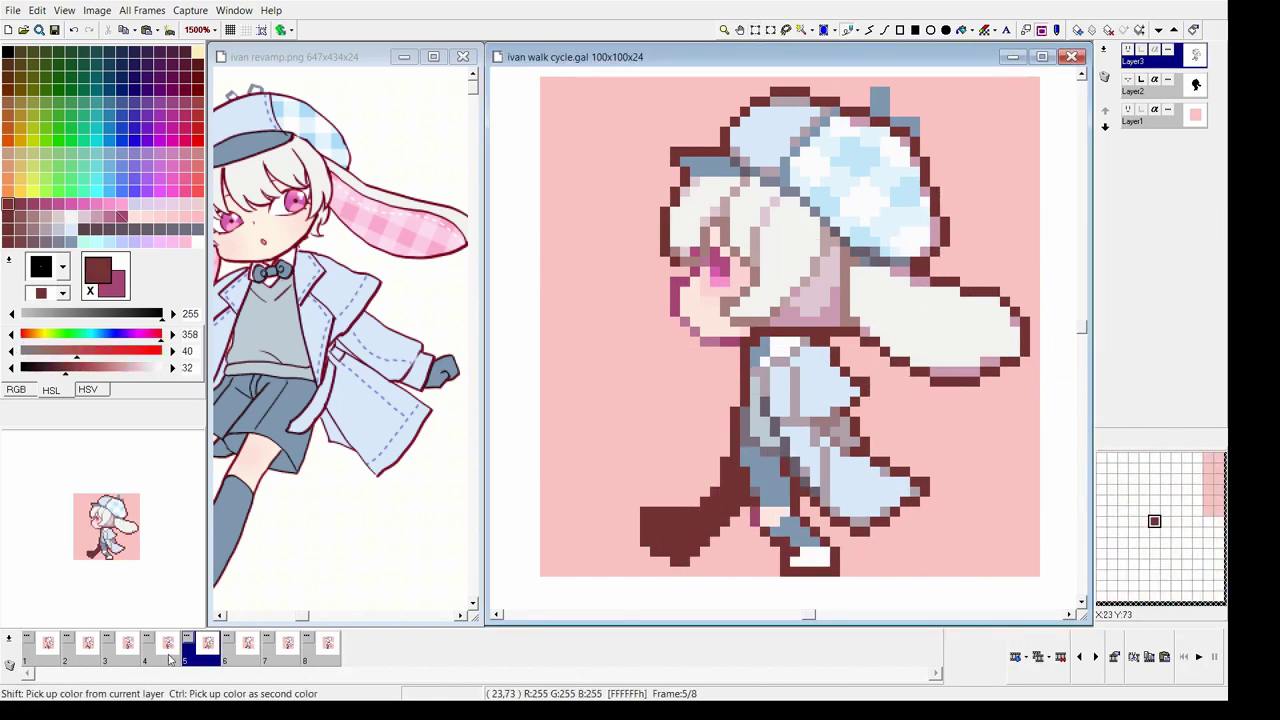
Move the ear tip up one pixel on frame 2 and down one pixel on frame 3, and replay the animation
{"action": "left_click", "coordinate": [285, 650]}
{"action": "key", "text": "Right"}
{"action": "key", "text": "Right"}
{"action": "key", "text": "Right"}
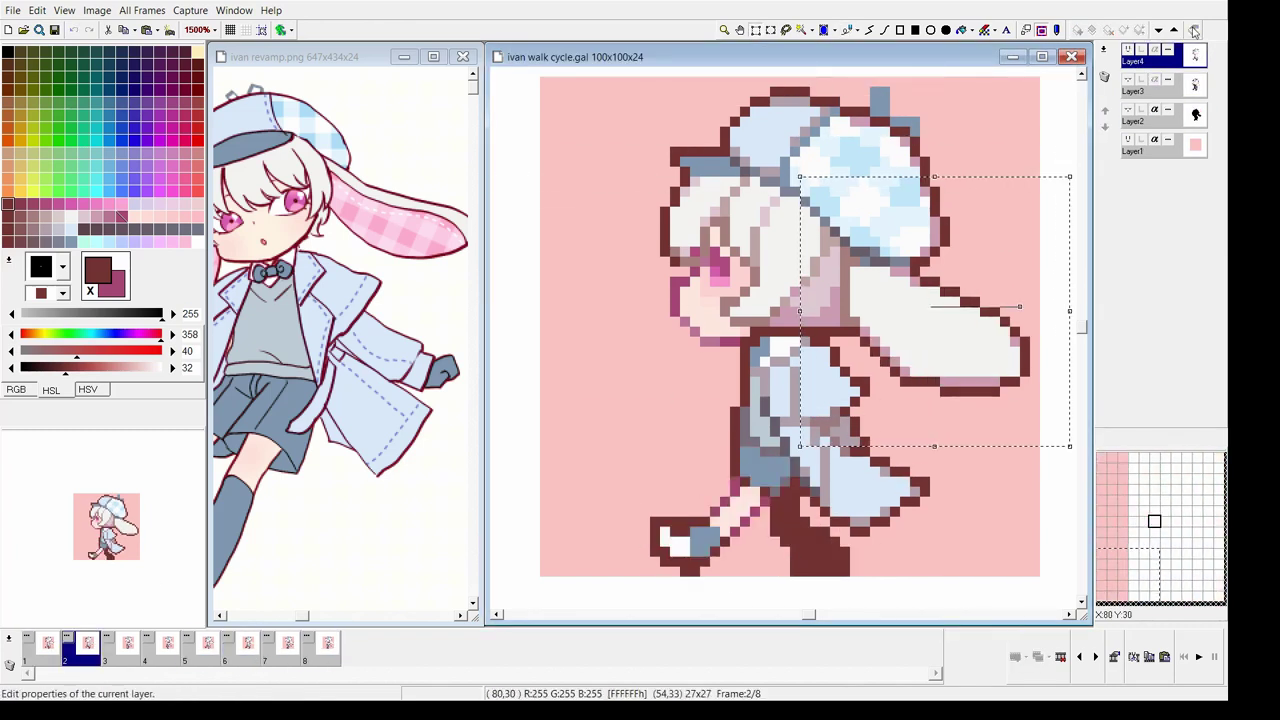
{"action": "key", "text": "Right"}
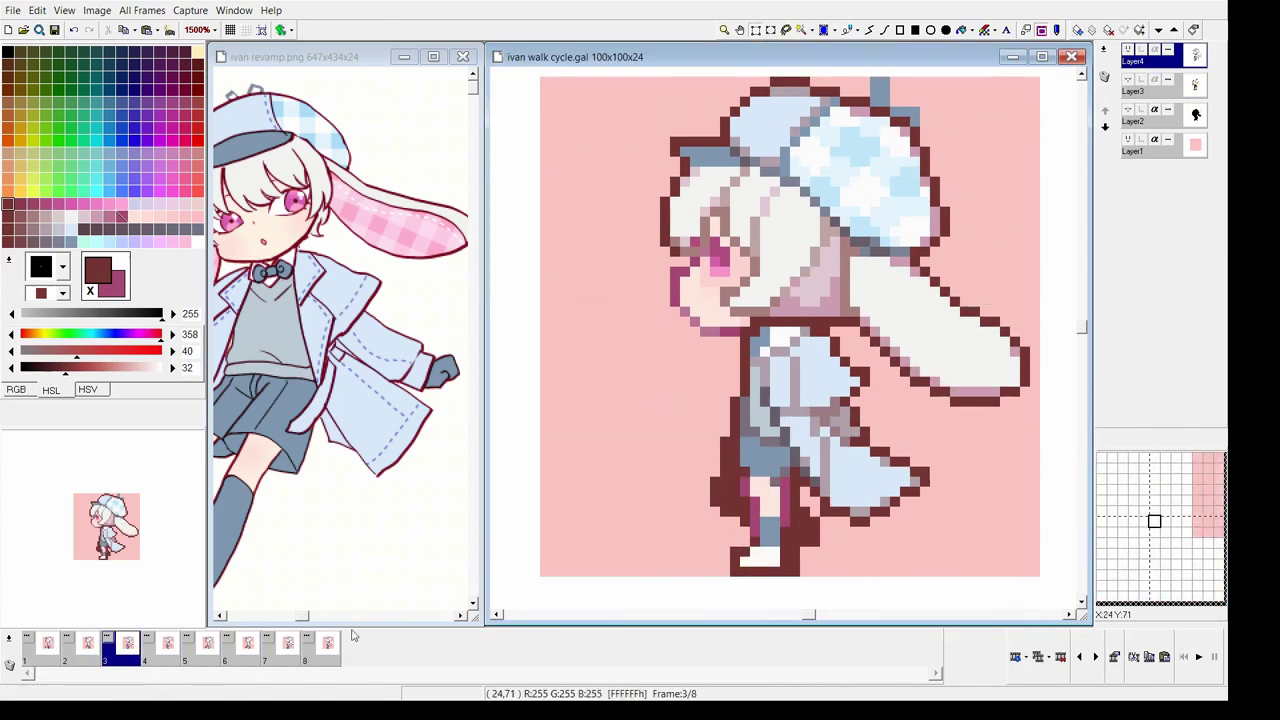
{"action": "left_click", "coordinate": [1198, 656]}
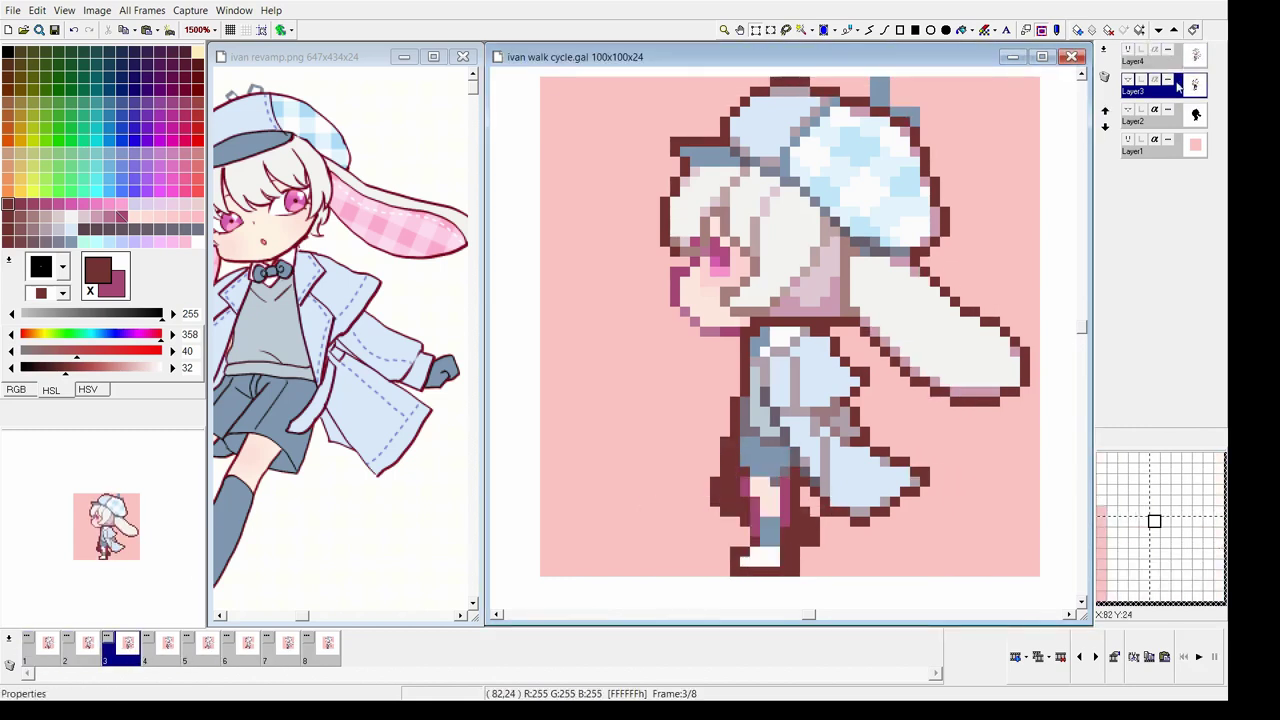
Adjust the coat tail on frame 3 against frame 1, touch it up in the coat's light blue, and play the animation
{"action": "left_click_drag", "start_coordinate": [800, 477], "coordinate": [949, 525]}
{"action": "left_click", "coordinate": [166, 656]}
{"action": "left_click", "coordinate": [202, 660]}
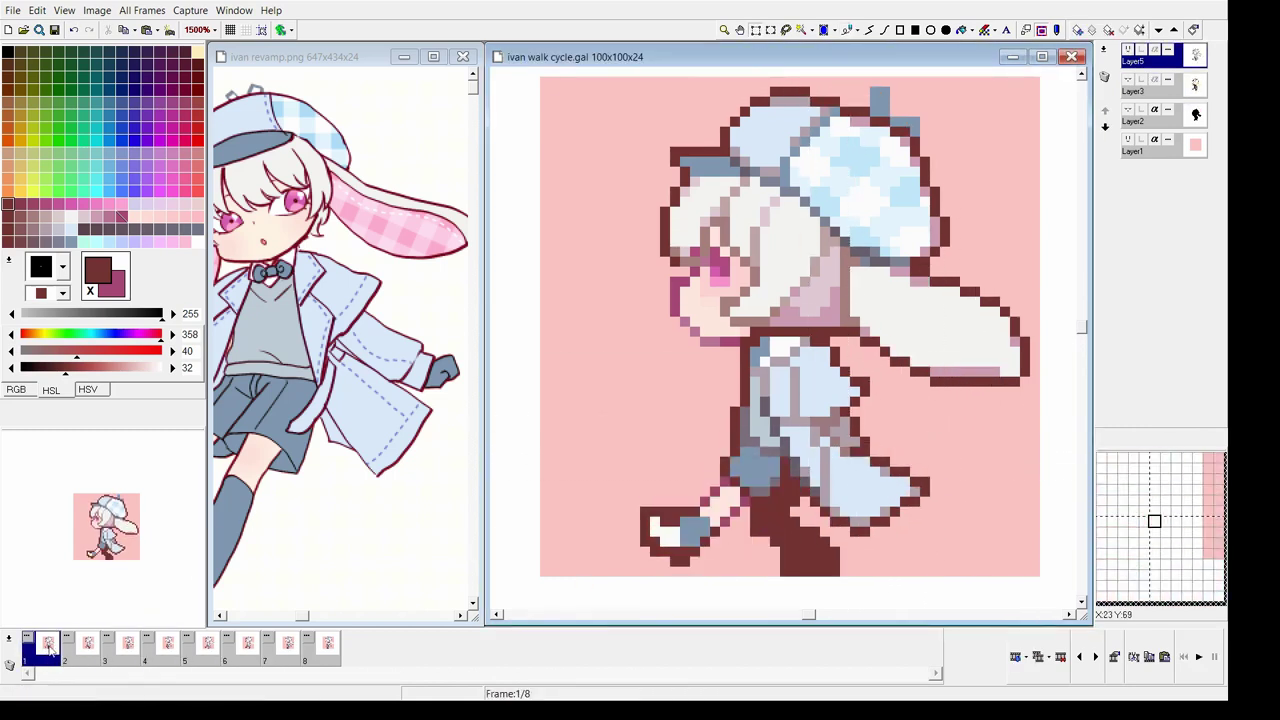
{"action": "left_click", "coordinate": [166, 656]}
{"action": "right_click", "coordinate": [845, 440]}
{"action": "right_click", "coordinate": [853, 459]}
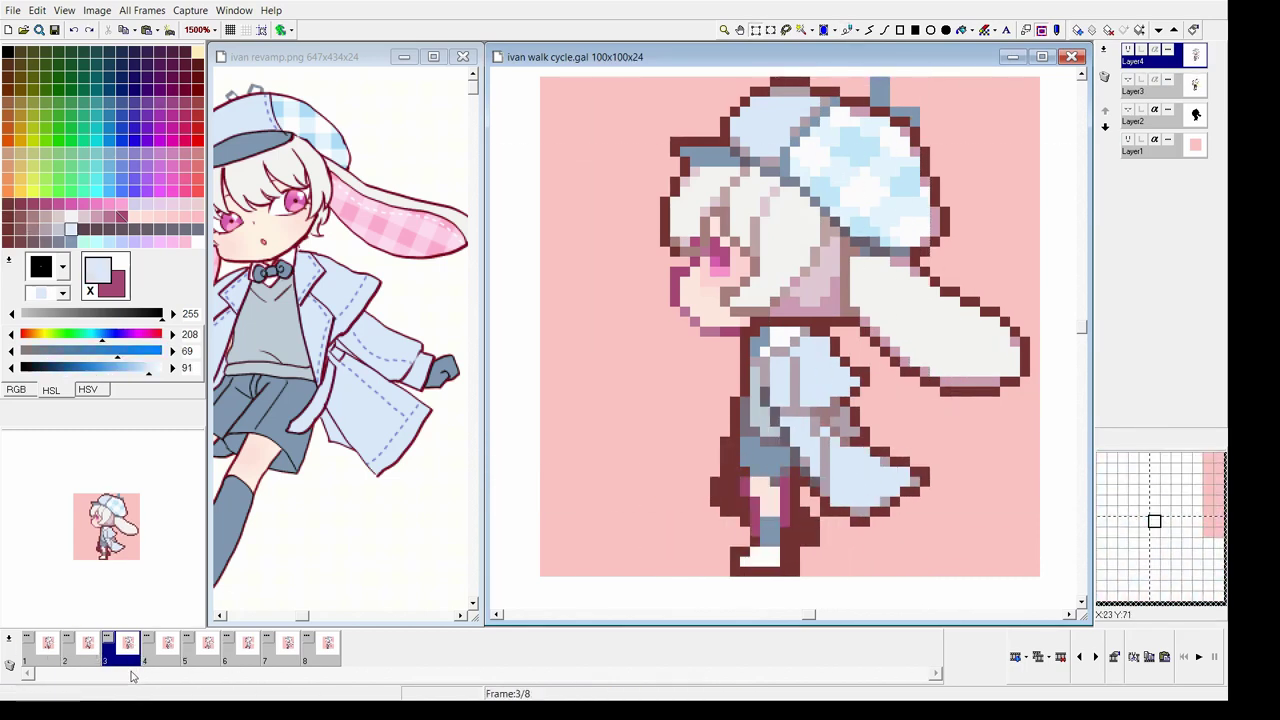
{"action": "left_click", "coordinate": [1200, 660]}
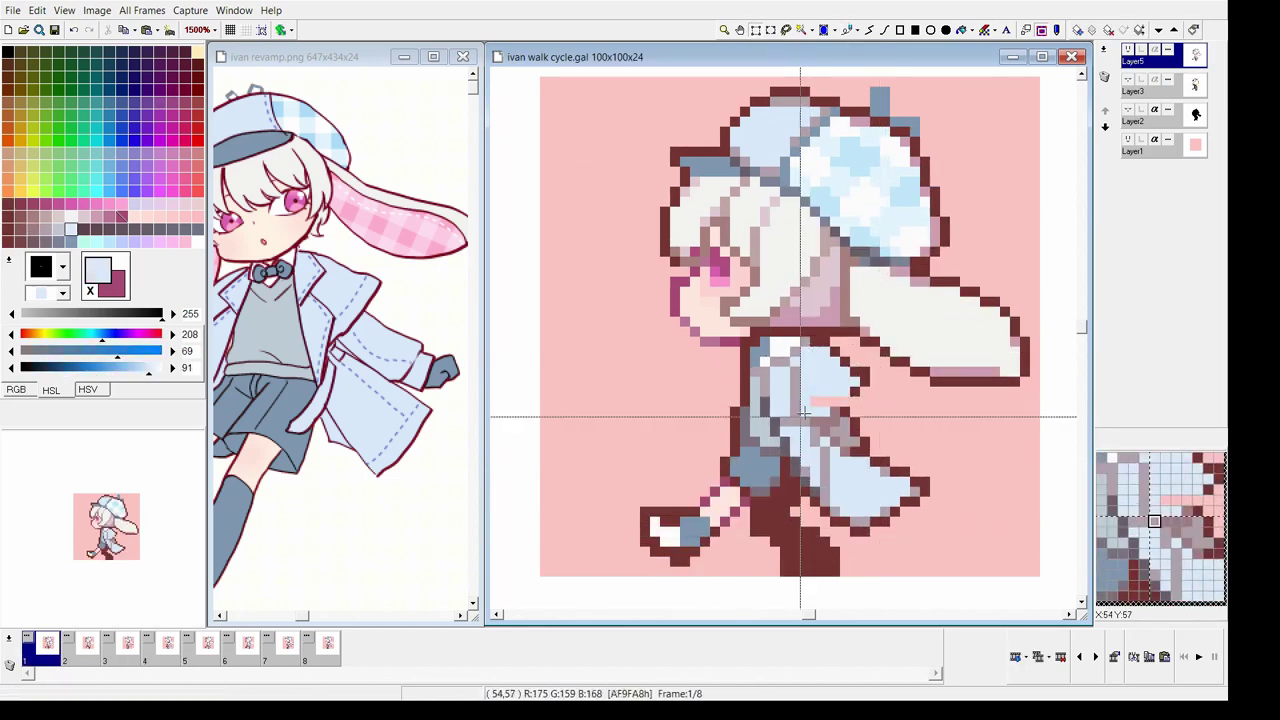
Adjust the cape edge and coat tip on frame 1, and compare the coat's movement through the following frames
{"action": "left_click_drag", "start_coordinate": [910, 466], "coordinate": [937, 511]}
{"action": "key", "text": "Right"}
{"action": "key", "text": "Right"}
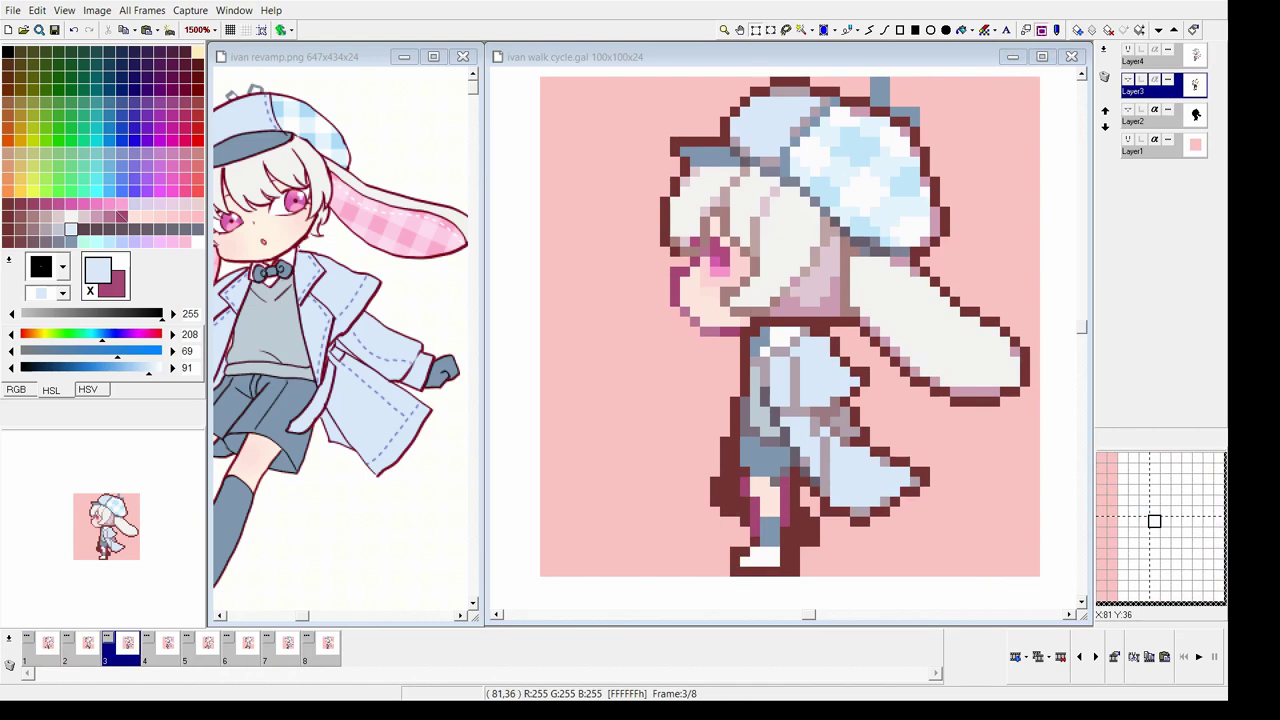
{"action": "key", "text": "Right"}
{"action": "key", "text": "Right"}
{"action": "key", "text": "Right"}
{"action": "key", "text": "Right"}
{"action": "key", "text": "Right"}
{"action": "key", "text": "Right"}
{"action": "key", "text": "Right"}
{"action": "key", "text": "Right"}
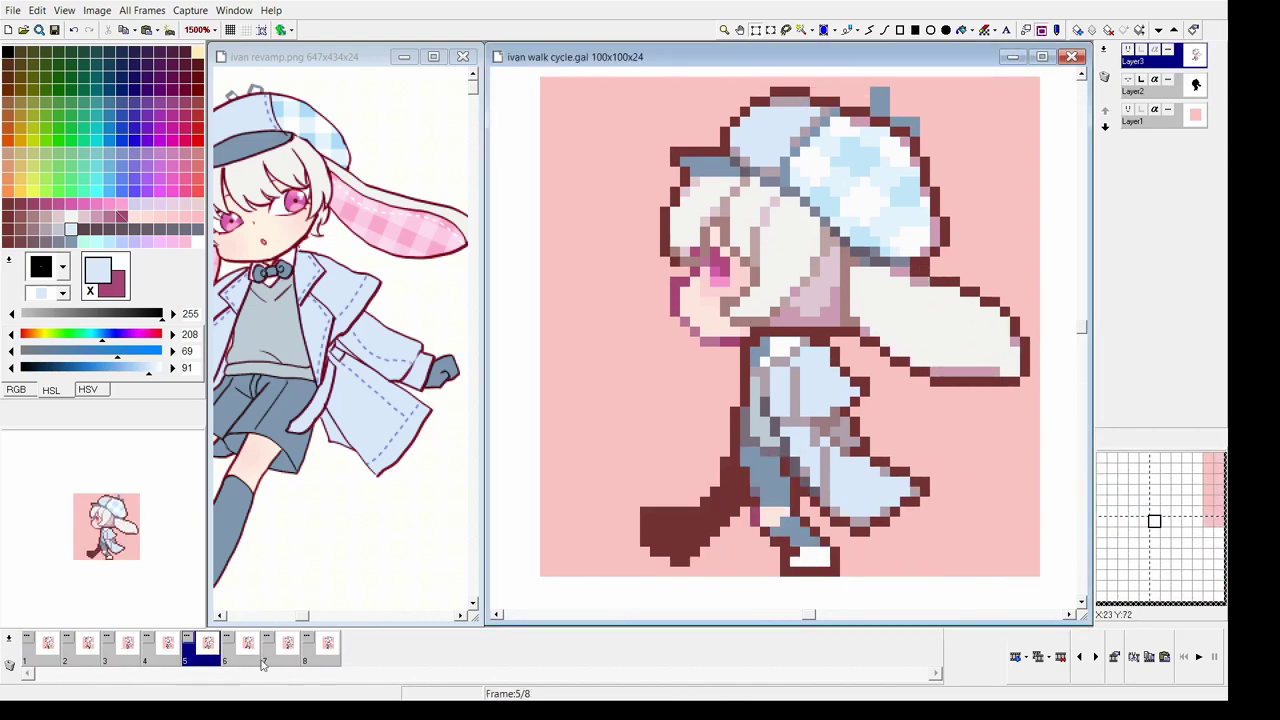
Rework the cape and coat hem on frame 3 with brown outline and light-blue fill, and replay the animation
{"action": "right_click", "coordinate": [820, 326]}
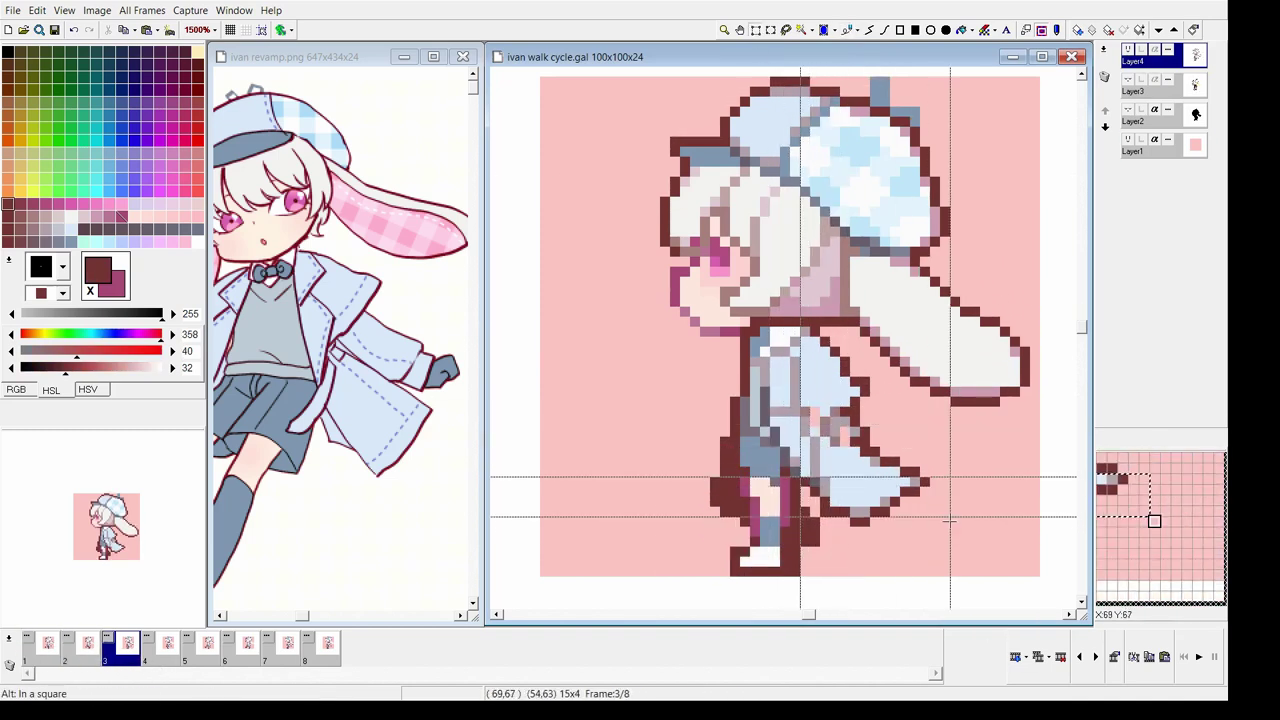
{"action": "right_click", "coordinate": [825, 428]}
{"action": "right_click", "coordinate": [825, 428]}
{"action": "key", "text": "Right"}
{"action": "key", "text": "Right"}
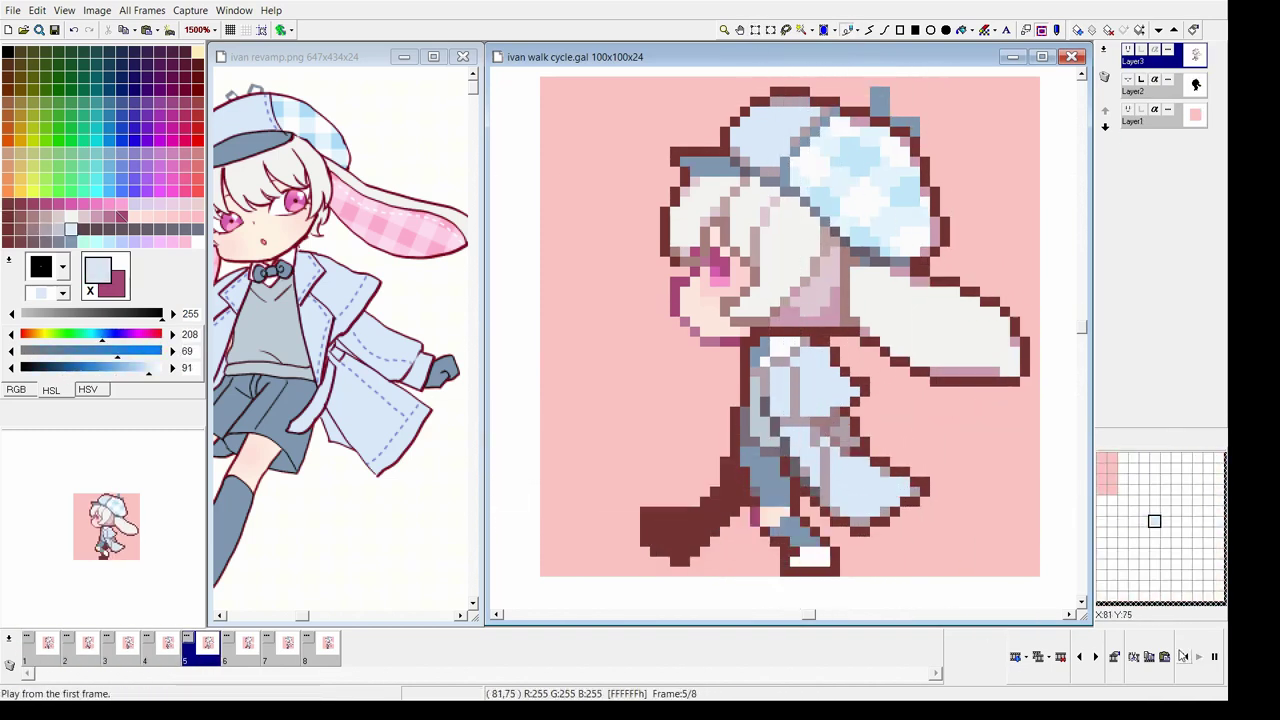
{"action": "key", "text": "Left"}
{"action": "key", "text": "Left"}
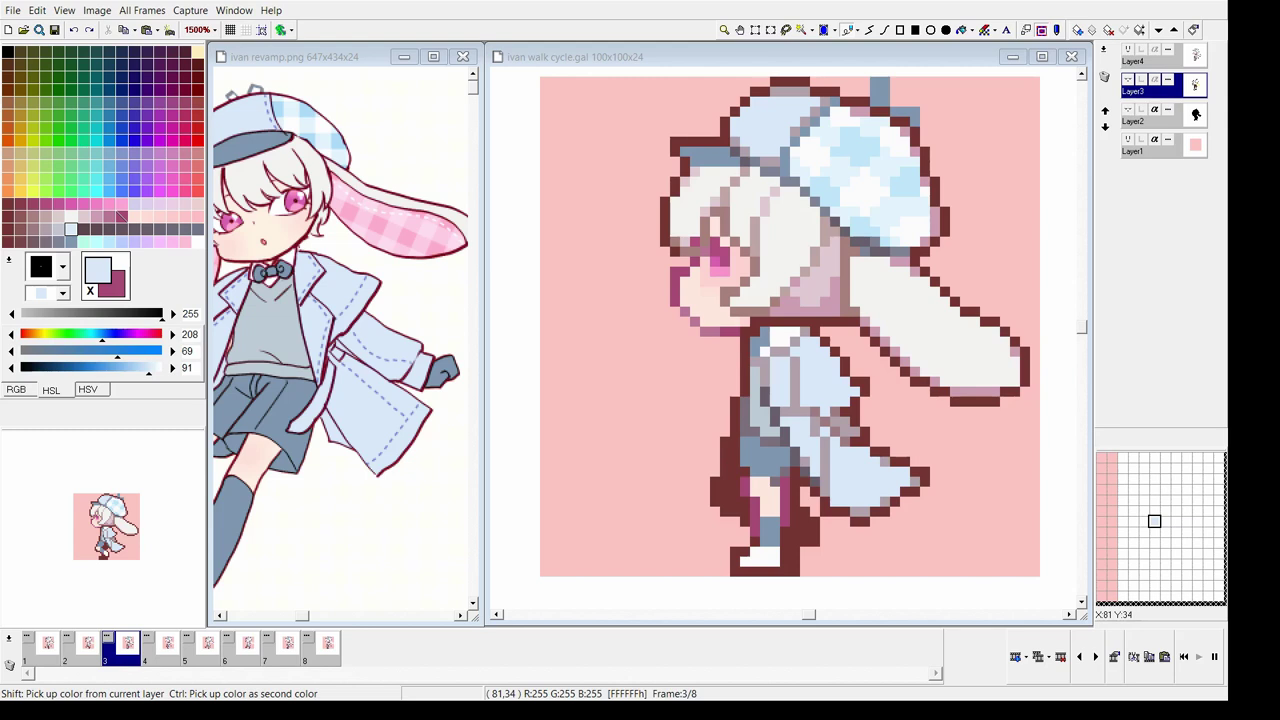
Retouch the cap's checked pattern in white on frame 5 while comparing it with the other frames
{"action": "left_click", "coordinate": [45, 648]}
{"action": "key", "text": "Right"}
{"action": "key", "text": "Right"}
{"action": "key", "text": "Right"}
{"action": "key", "text": "Right"}
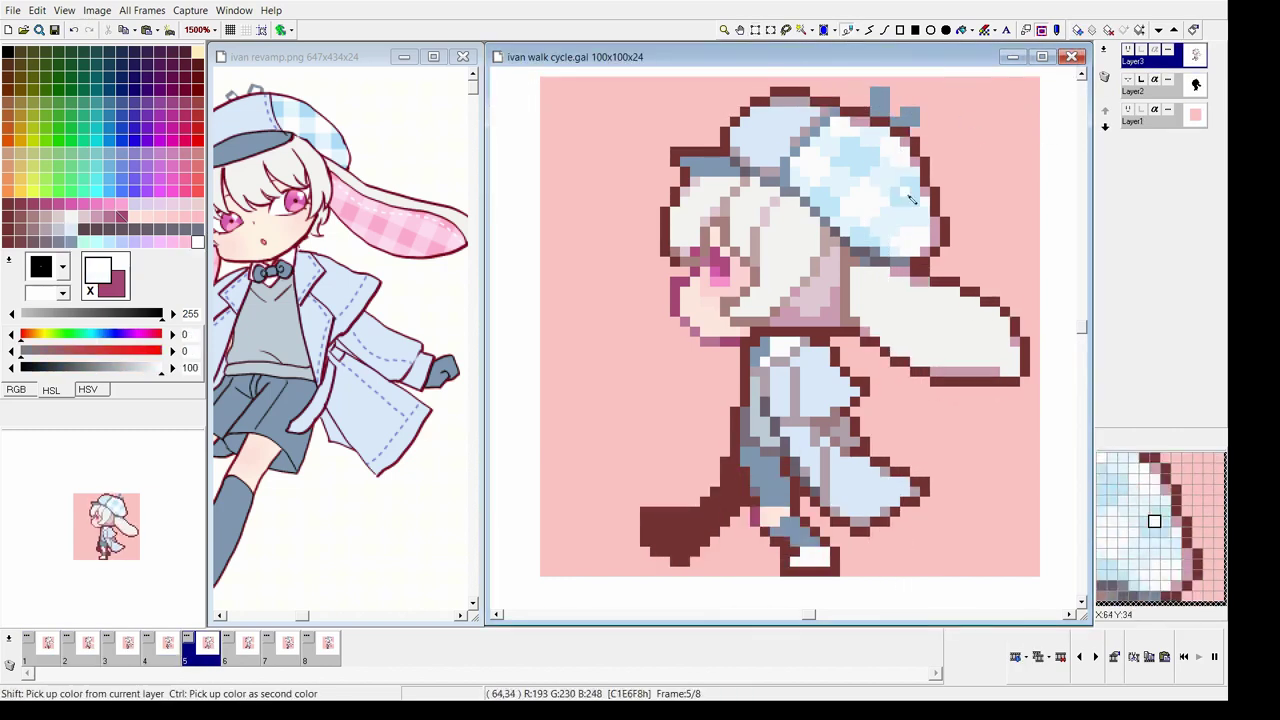
{"action": "key", "text": "Right"}
{"action": "key", "text": "Right"}
{"action": "key", "text": "Right"}
{"action": "key", "text": "Right"}
Retouch the small ribbon on top of the cap in slate blue across the frames
{"action": "right_click", "coordinate": [908, 116]}
{"action": "key", "text": "Right"}
{"action": "key", "text": "Right"}
{"action": "key", "text": "Right"}
{"action": "key", "text": "Right"}
{"action": "key", "text": "Right"}
{"action": "key", "text": "Right"}
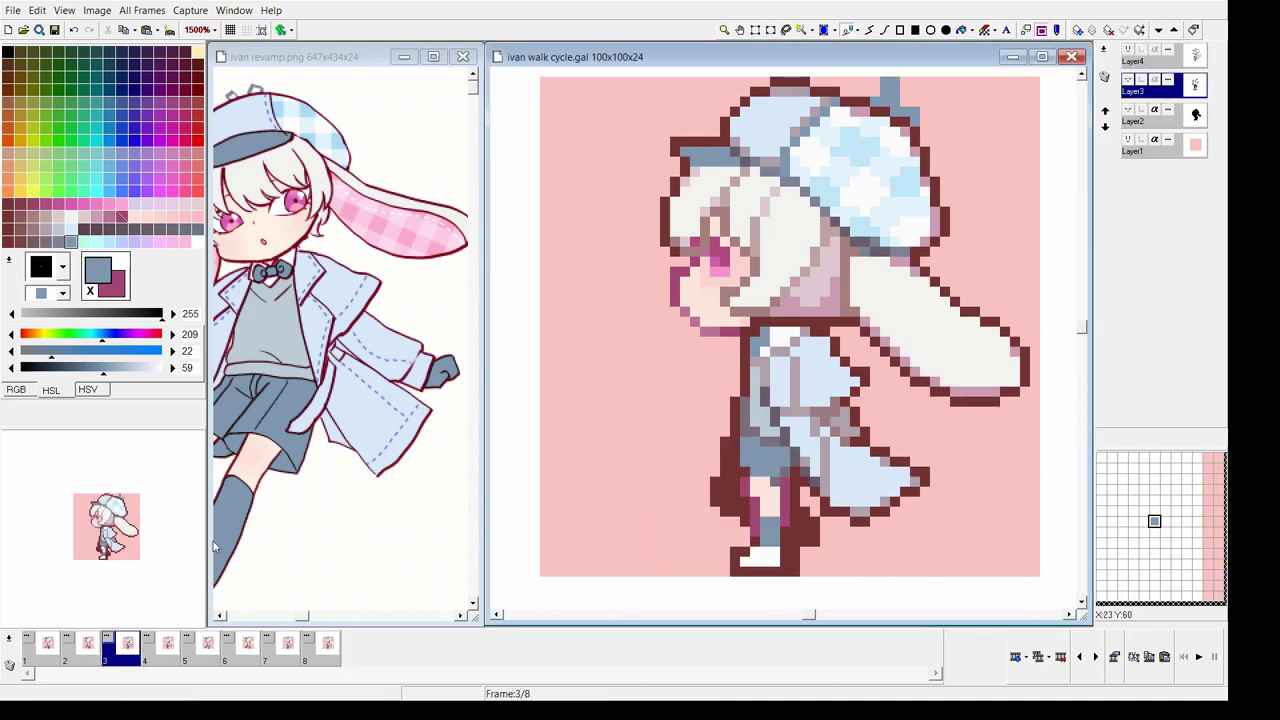
Colour the shorts and front leg on frame 6 with the slate-blue and skin tones
{"action": "left_click", "coordinate": [248, 645]}
{"action": "left_click", "coordinate": [737, 492], "text": "shift"}
{"action": "left_click", "coordinate": [765, 492], "text": "shift"}
{"action": "mouse_move", "coordinate": [750, 450]}
{"action": "left_mouse_down"}
{"action": "mouse_move", "coordinate": [730, 509]}
{"action": "mouse_move", "coordinate": [665, 548]}
{"action": "left_mouse_up"}
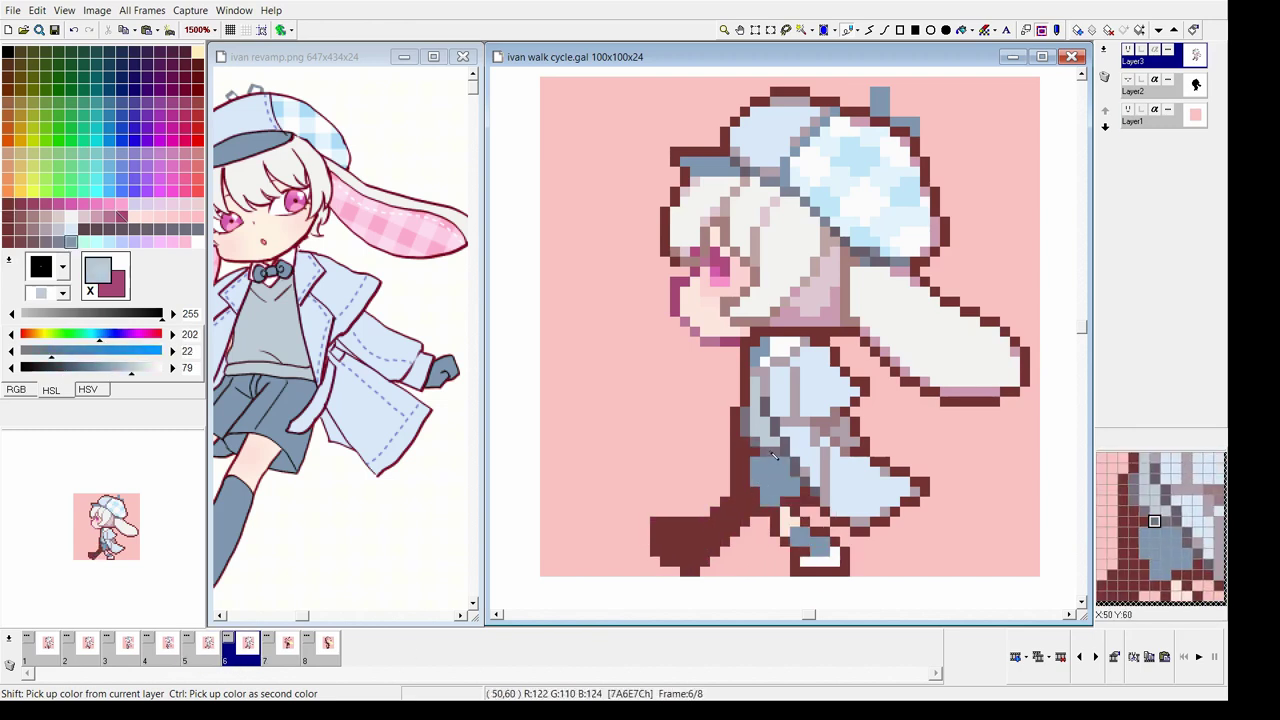
{"action": "left_click", "coordinate": [45, 241]}
Copy the artwork from frame 3 into frame 7, colour its lifted leg, and touch up the front knee on frame 6
{"action": "left_click", "coordinate": [287, 645]}
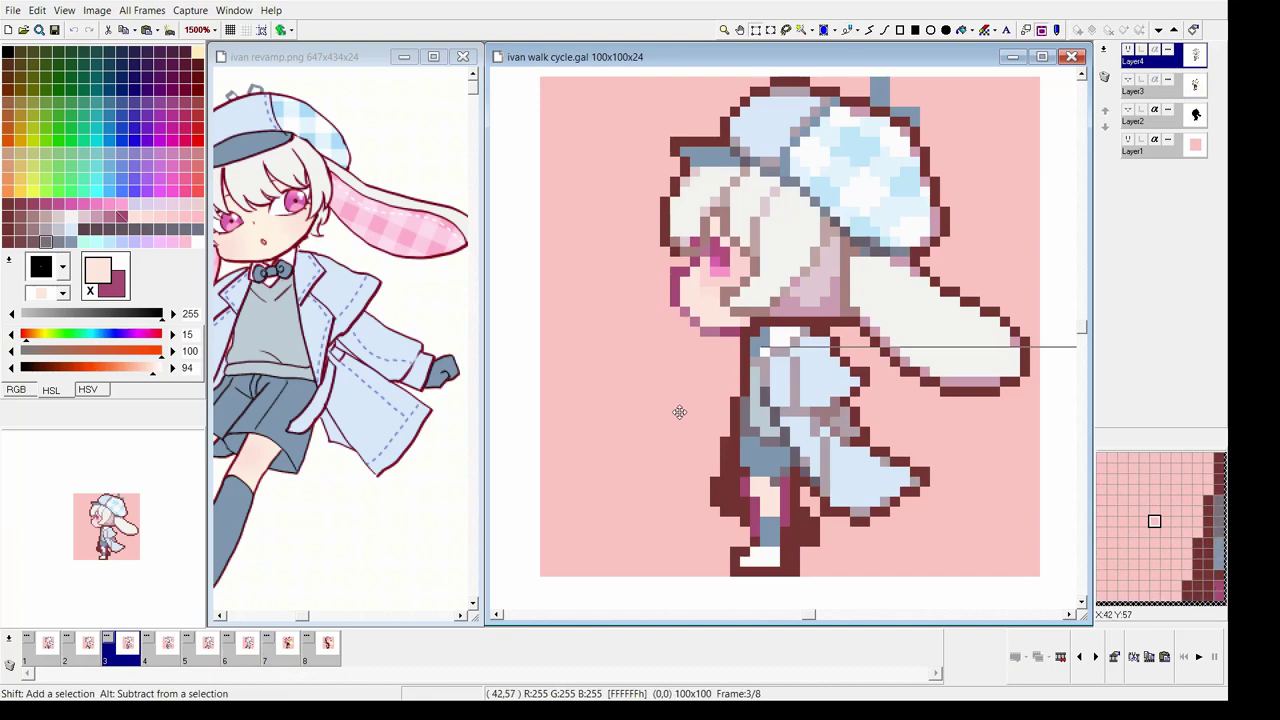
{"action": "left_click", "coordinate": [750, 455], "text": "shift"}
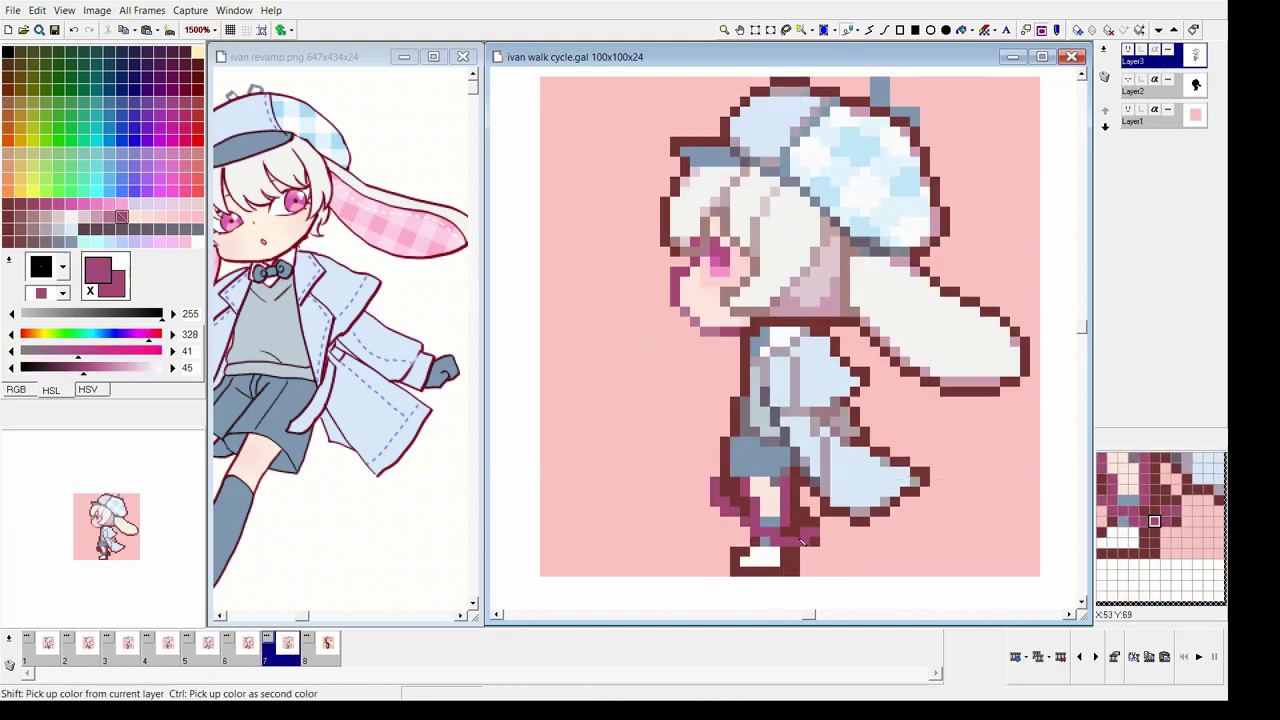
{"action": "left_click", "coordinate": [765, 488], "text": "shift"}
{"action": "left_click", "coordinate": [788, 518], "text": "ctrl"}
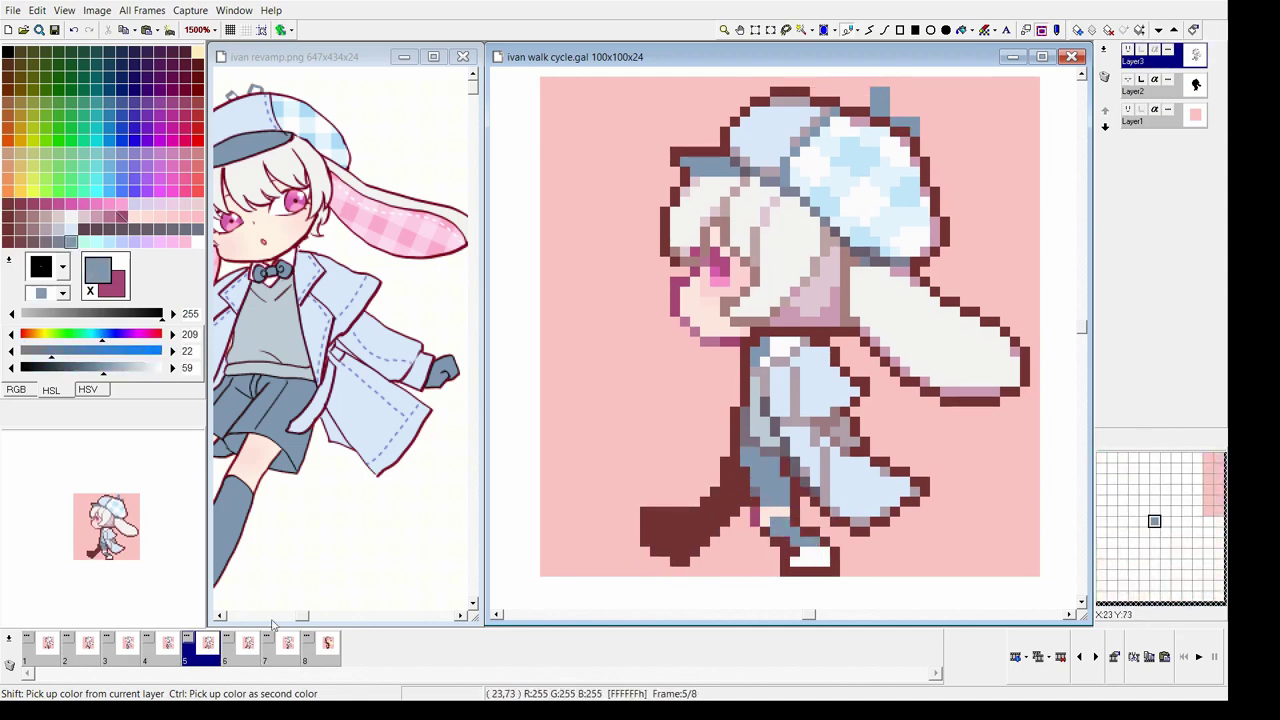
{"action": "left_click", "coordinate": [829, 547], "text": "ctrl"}
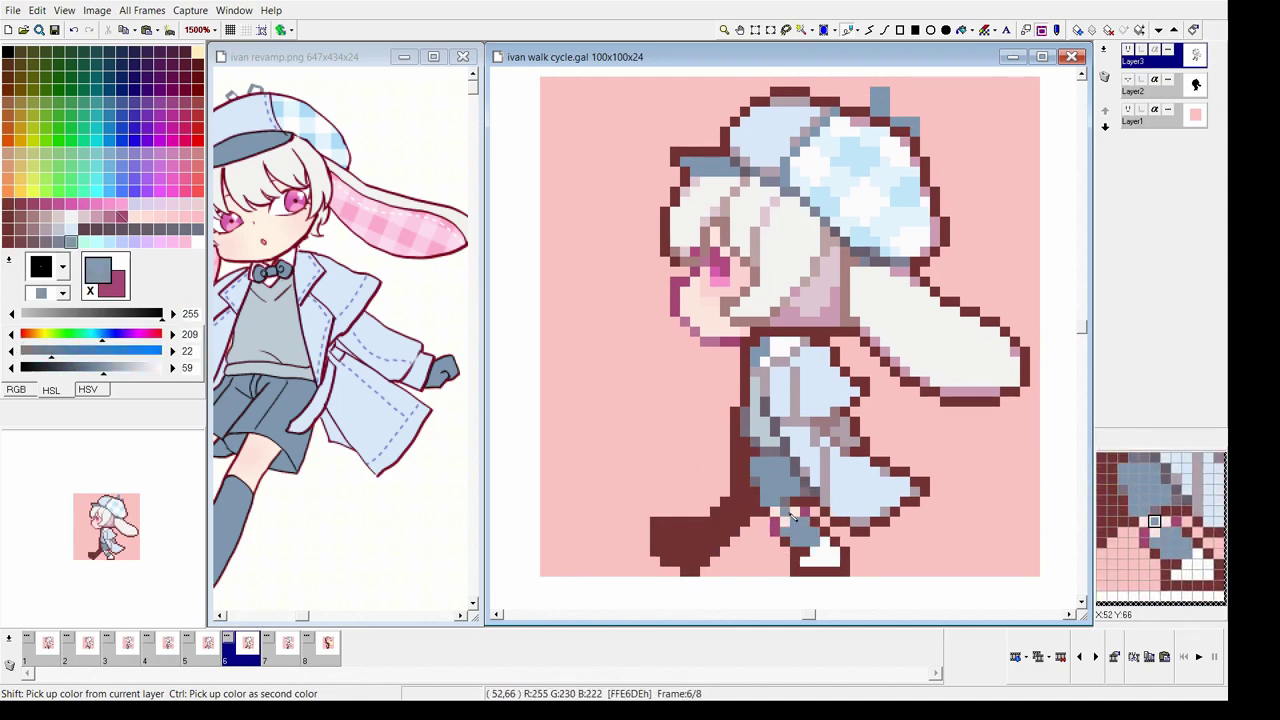
{"action": "left_click", "coordinate": [290, 660]}
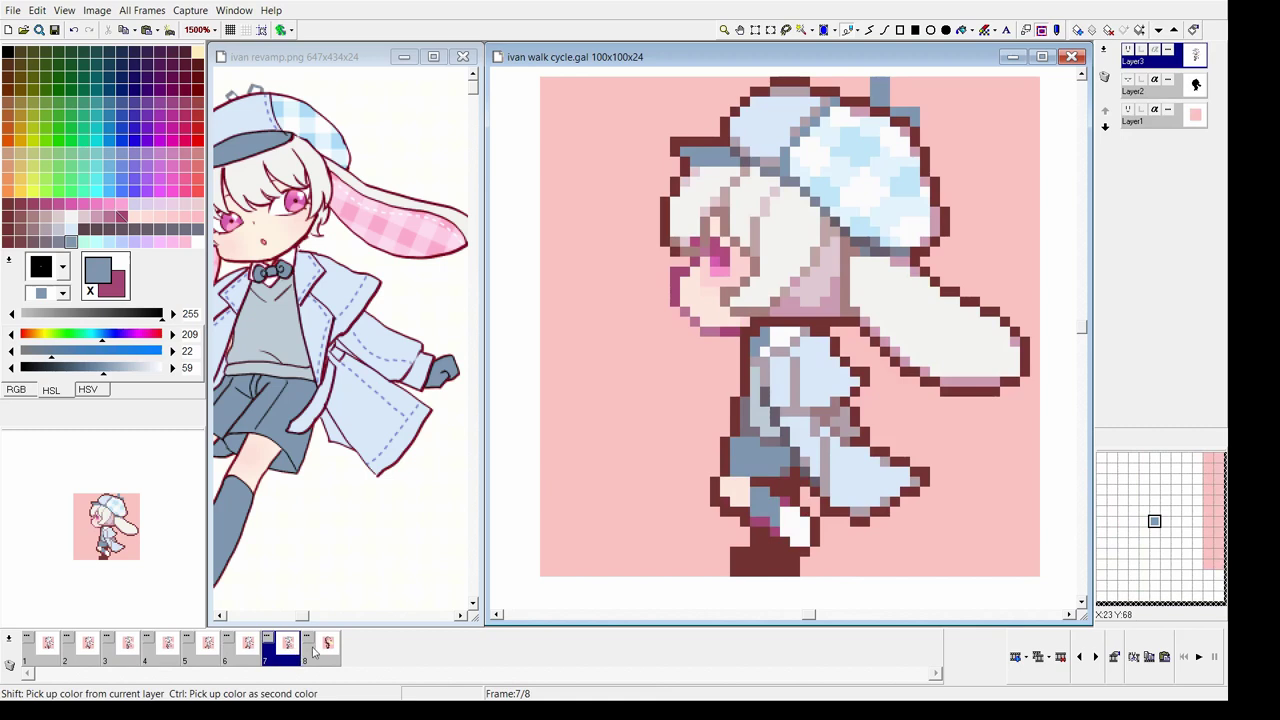
Copy the frame 7 artwork into frame 8, reposition and retouch its lifted leg, and play the walk cycle
{"action": "key", "text": "ctrl+a"}
{"action": "key", "text": "Page_Down"}
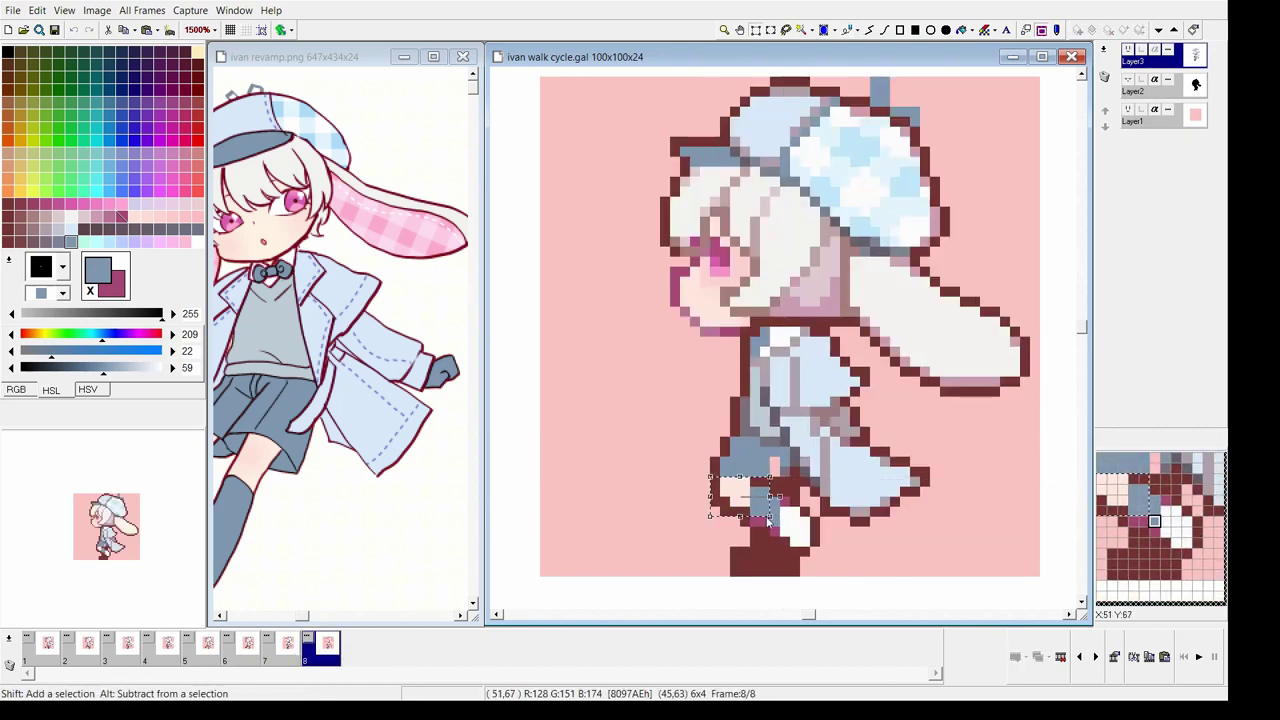
{"action": "left_click", "coordinate": [786, 466], "text": "ctrl"}
{"action": "left_click", "coordinate": [772, 462], "text": "ctrl"}
{"action": "key", "text": "Page_Down"}
{"action": "key", "text": "Page_Down"}
{"action": "key", "text": "Page_Down"}
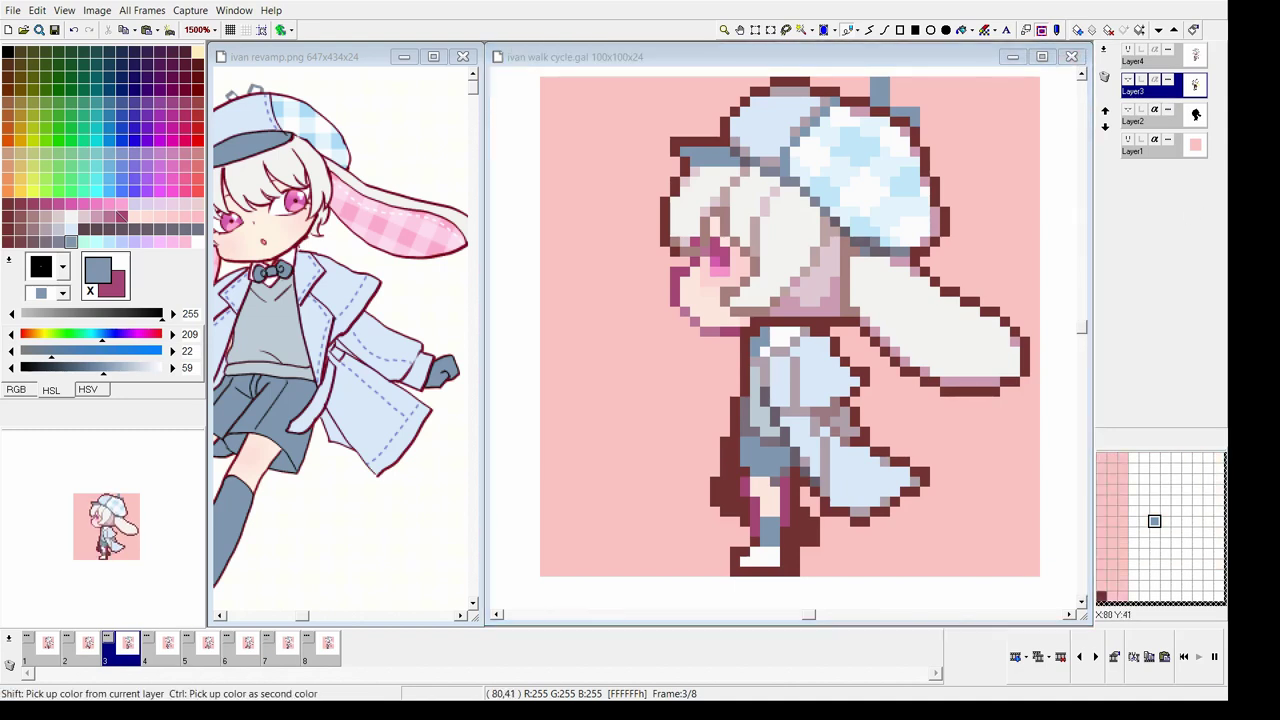
Reshape the ear tip on frames 5, 6 and 7 with mauve shading and off-white fill
{"action": "left_click", "coordinate": [519, 617]}
{"action": "left_click", "coordinate": [200, 645]}
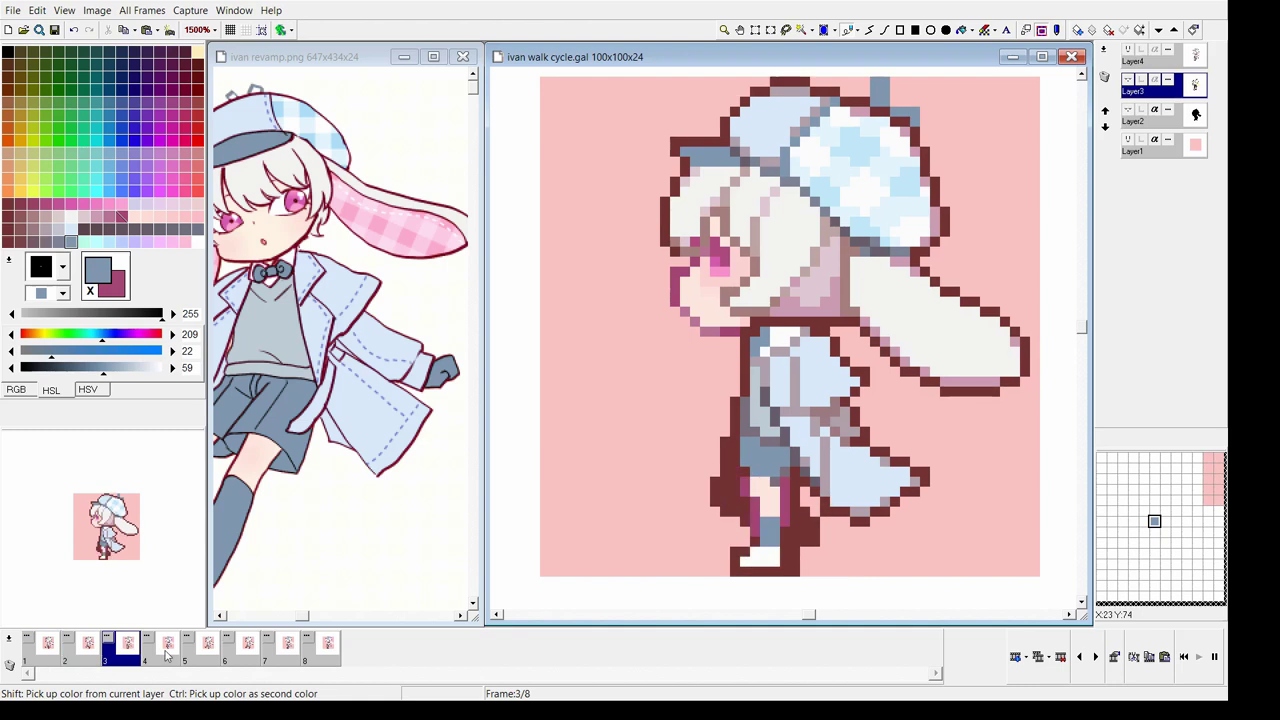
{"action": "right_click", "coordinate": [918, 276]}
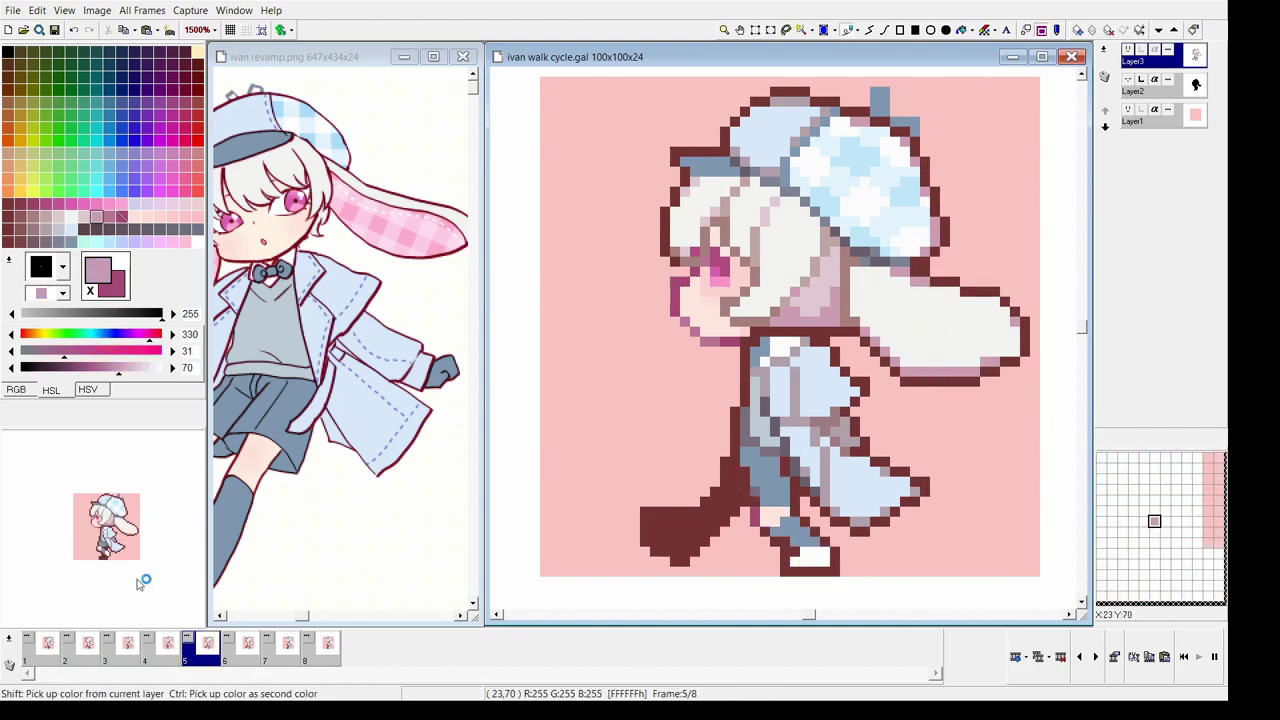
{"action": "key", "text": "Right"}
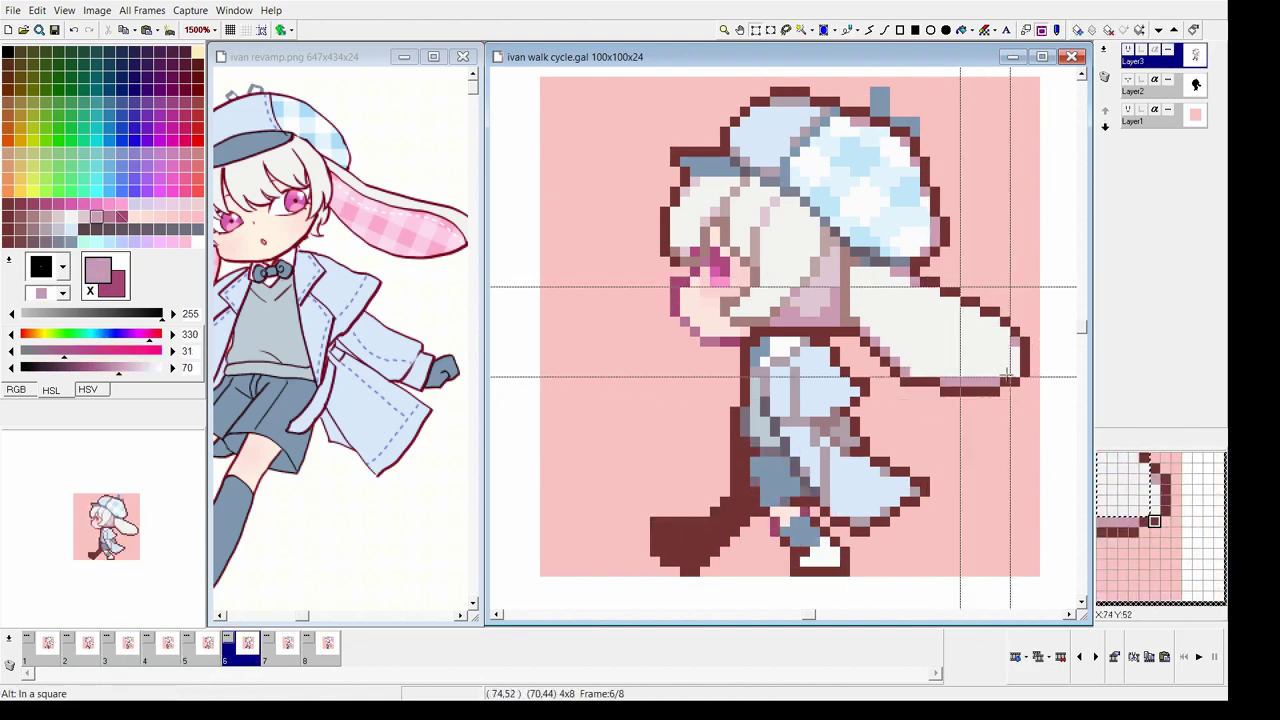
{"action": "key", "text": "Right"}
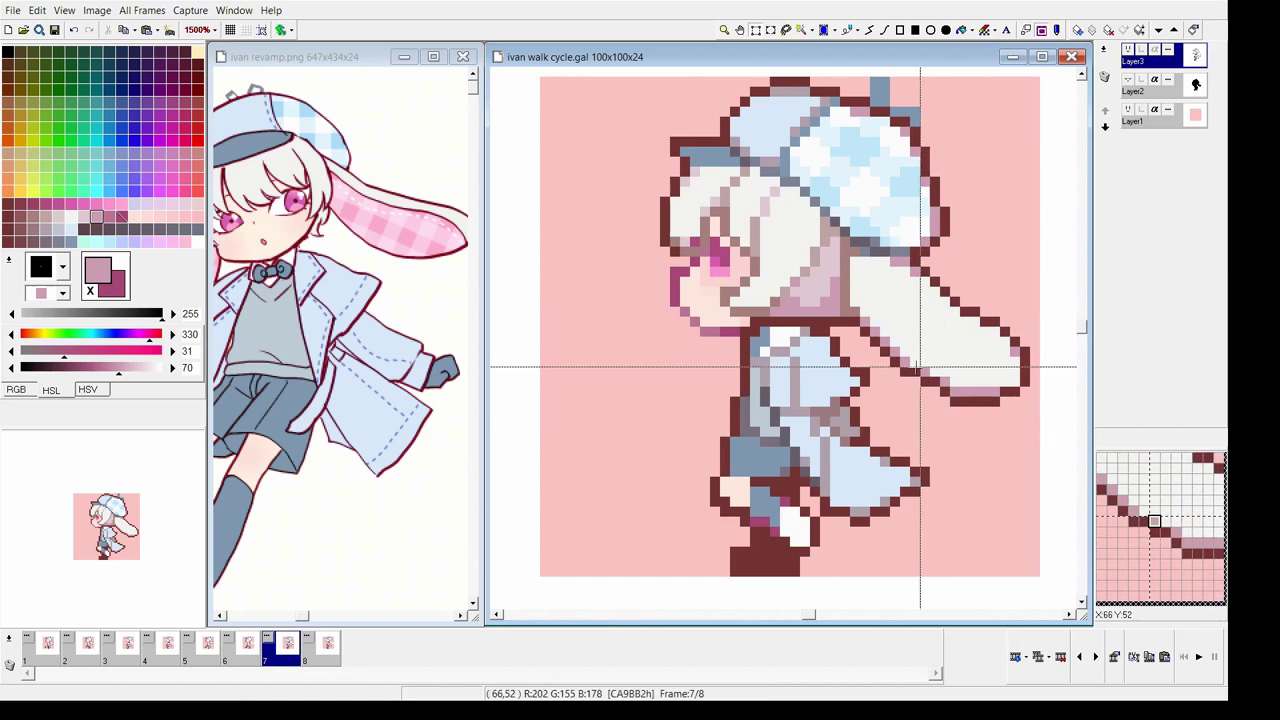
{"action": "right_click", "coordinate": [950, 366]}
{"action": "key", "text": "Right"}
{"action": "key", "text": "Right"}
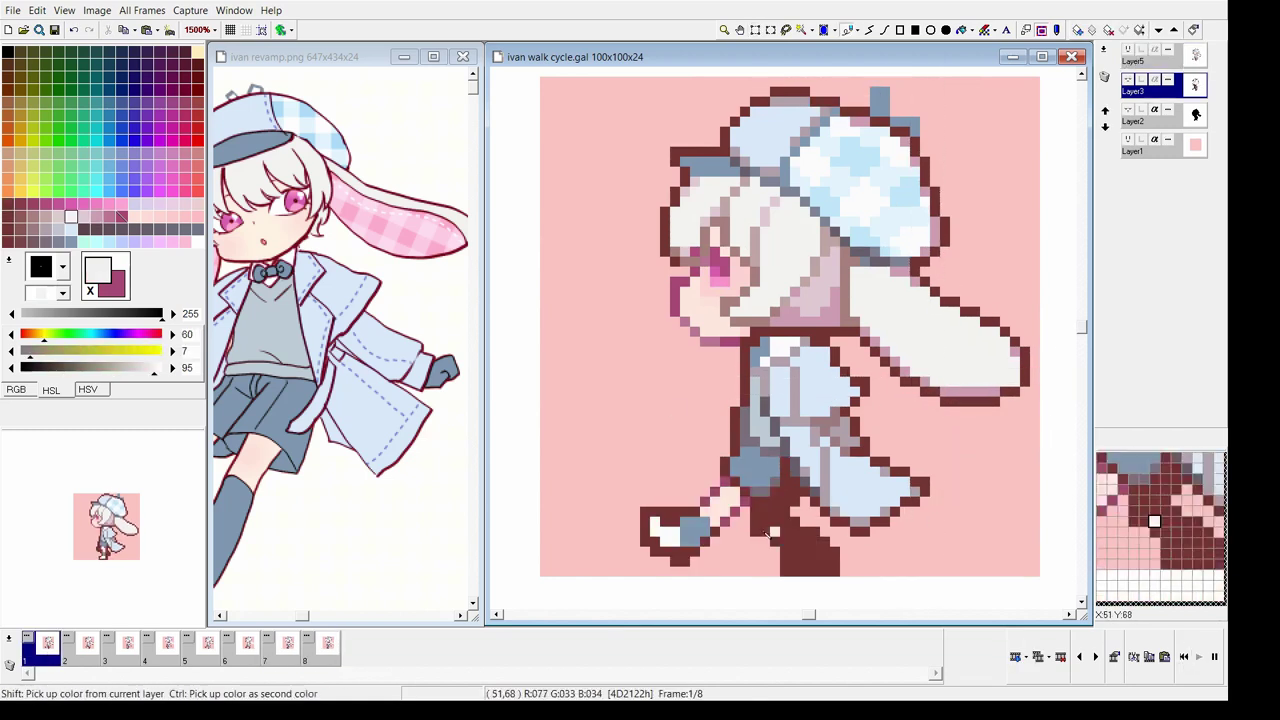
Compare the ear from frame 1 onward and redraw the ear tip's outline in brown on frame 5
{"action": "key", "text": "Right"}
{"action": "key", "text": "Right"}
{"action": "right_click", "coordinate": [945, 288]}
{"action": "key", "text": "Right"}
{"action": "key", "text": "Right"}
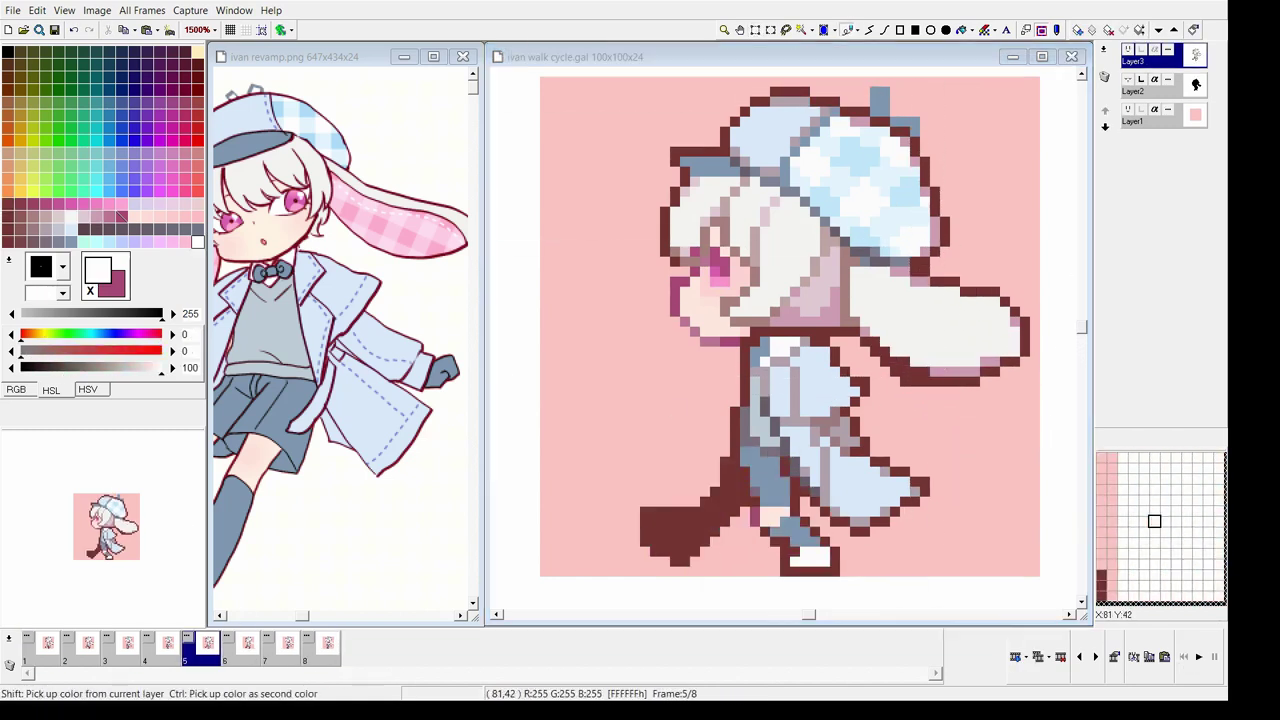
{"action": "key", "text": "s"}
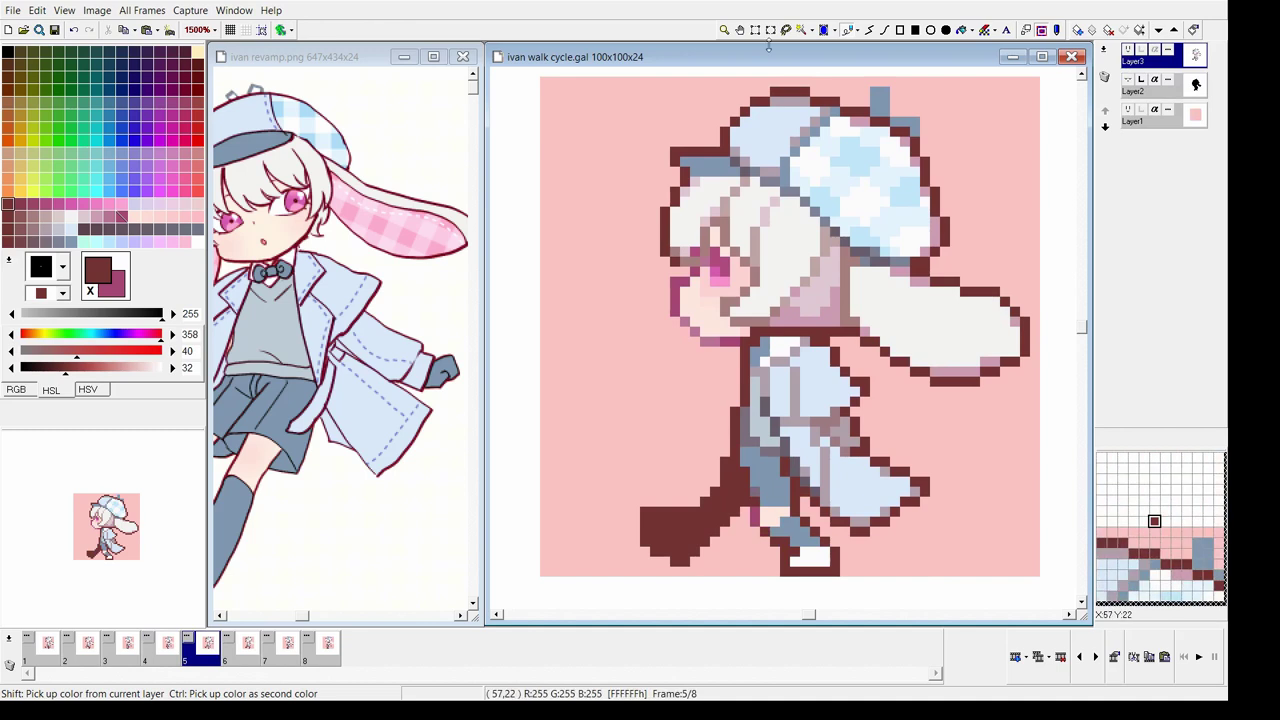
{"action": "left_click_drag", "start_coordinate": [1000, 297], "coordinate": [1040, 406]}
Check the ear's shape across the frames, adjust the ear area on frame 3, and replay the animation
{"action": "key", "text": "Right"}
{"action": "key", "text": "Right"}
{"action": "key", "text": "Right"}
{"action": "key", "text": "Right"}
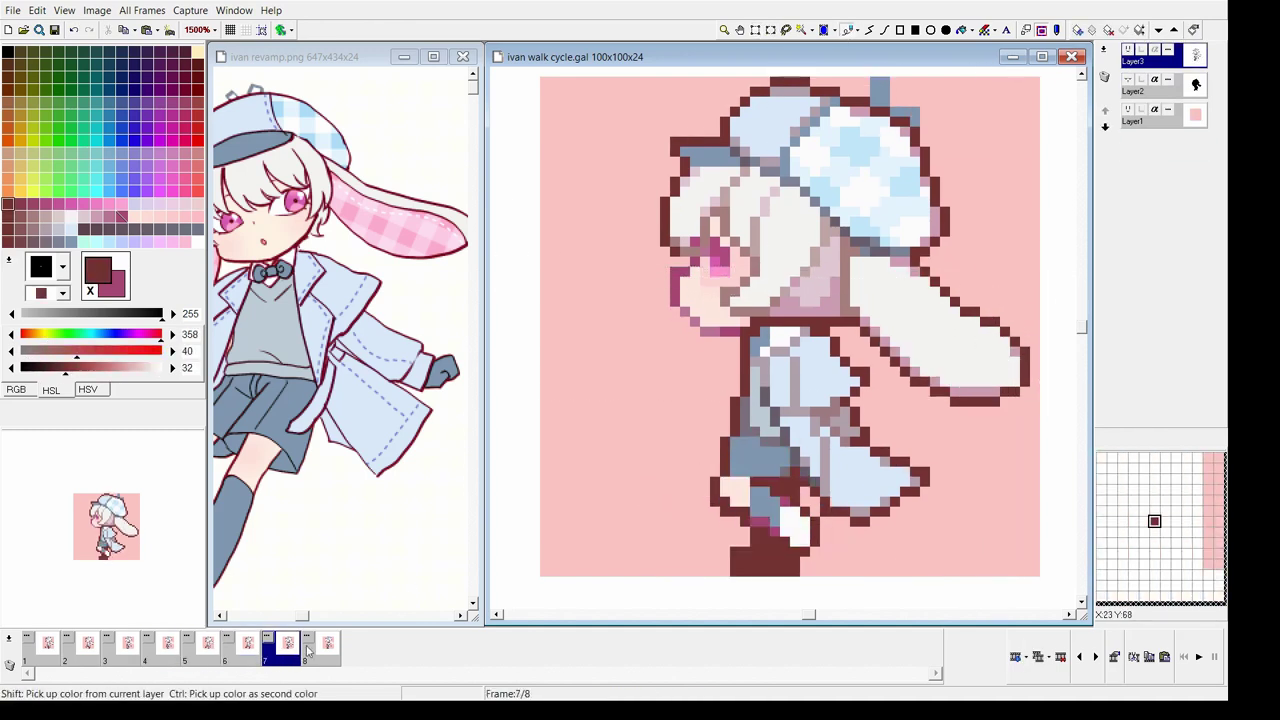
{"action": "key", "text": "Right"}
{"action": "key", "text": "Right"}
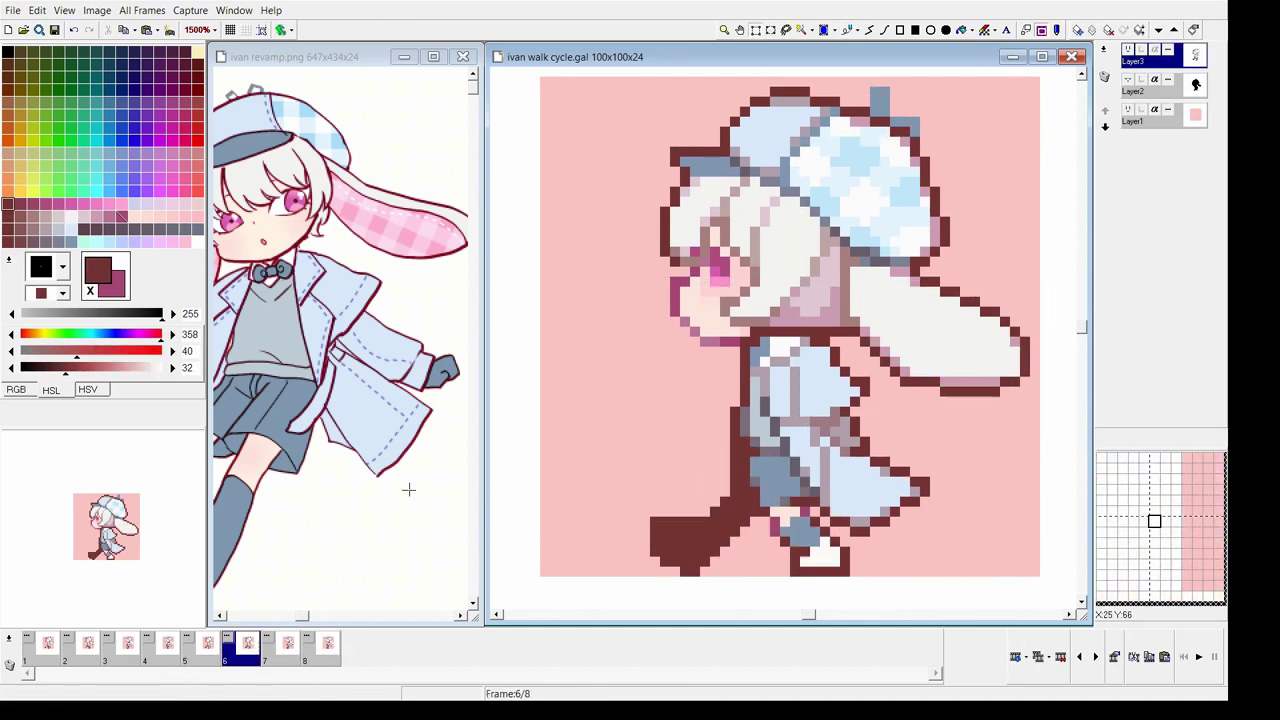
{"action": "key", "text": "Right"}
{"action": "key", "text": "Right"}
{"action": "key", "text": "Right"}
{"action": "key", "text": "Right"}
{"action": "key", "text": "Right"}
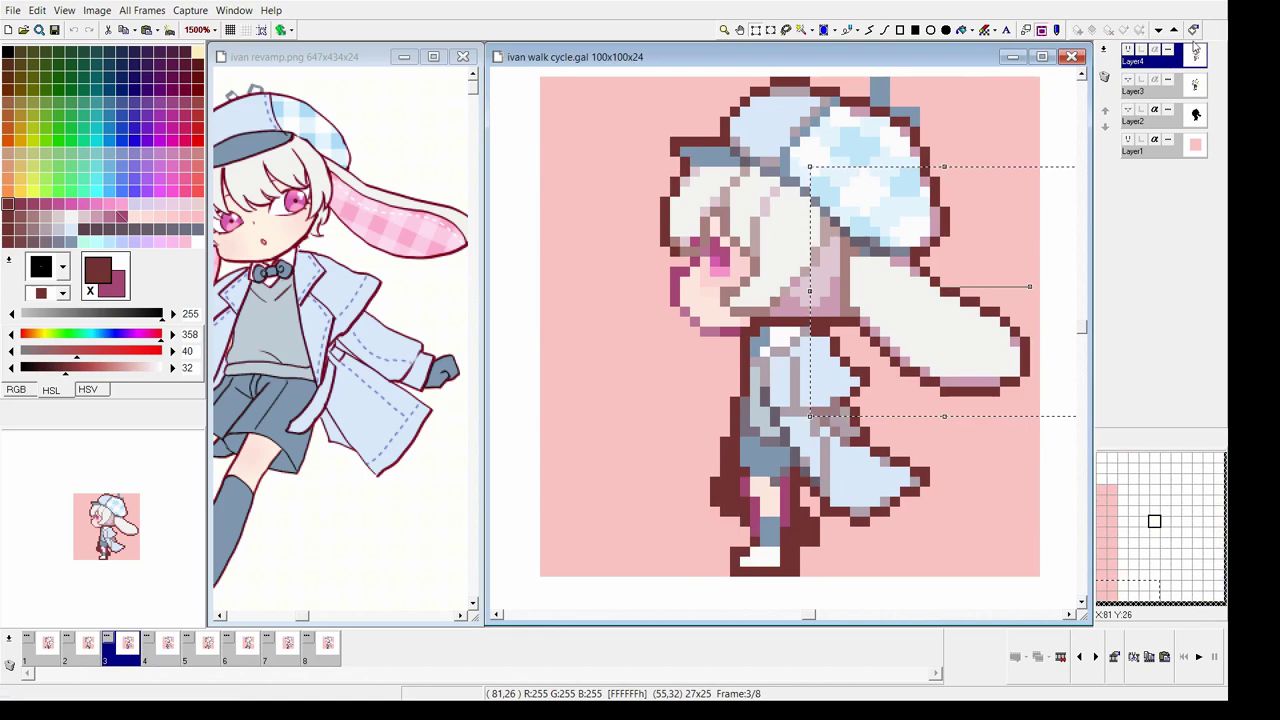
{"action": "left_click", "coordinate": [1199, 656]}
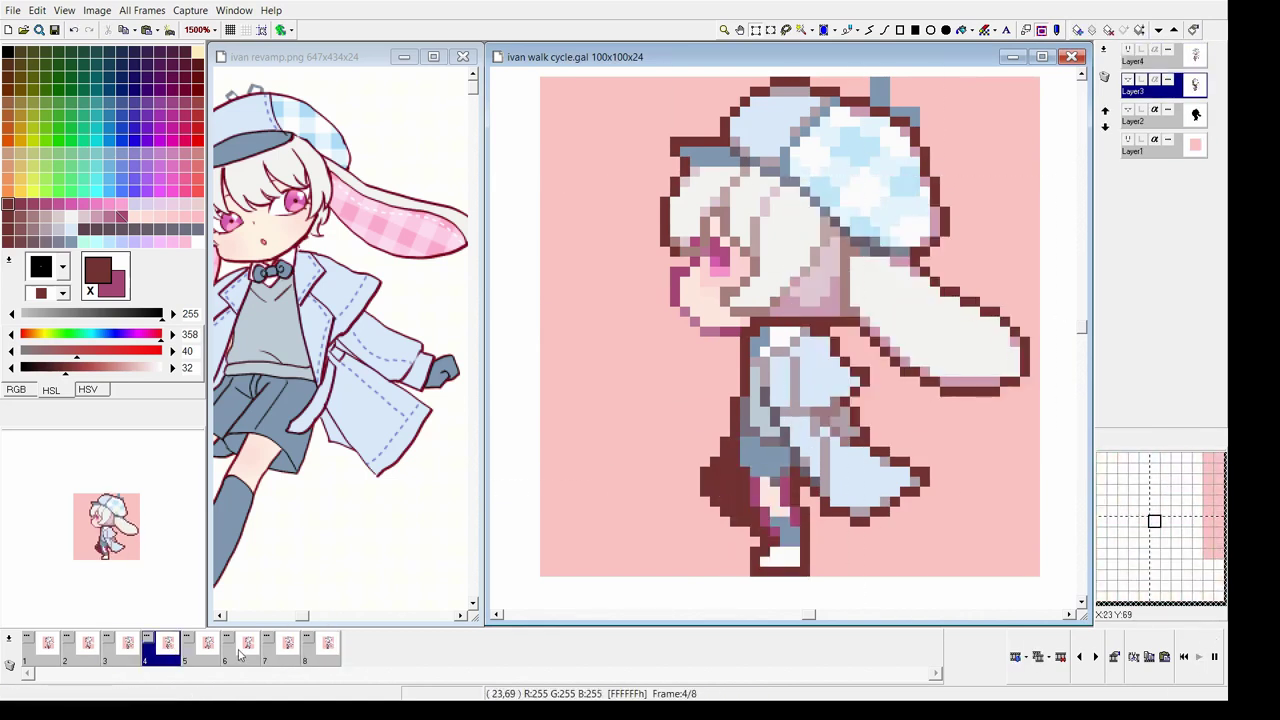
Shift the coat tip one pixel inward on frame 3 and rework the matching coat tip on frame 1
{"action": "left_click", "coordinate": [127, 643]}
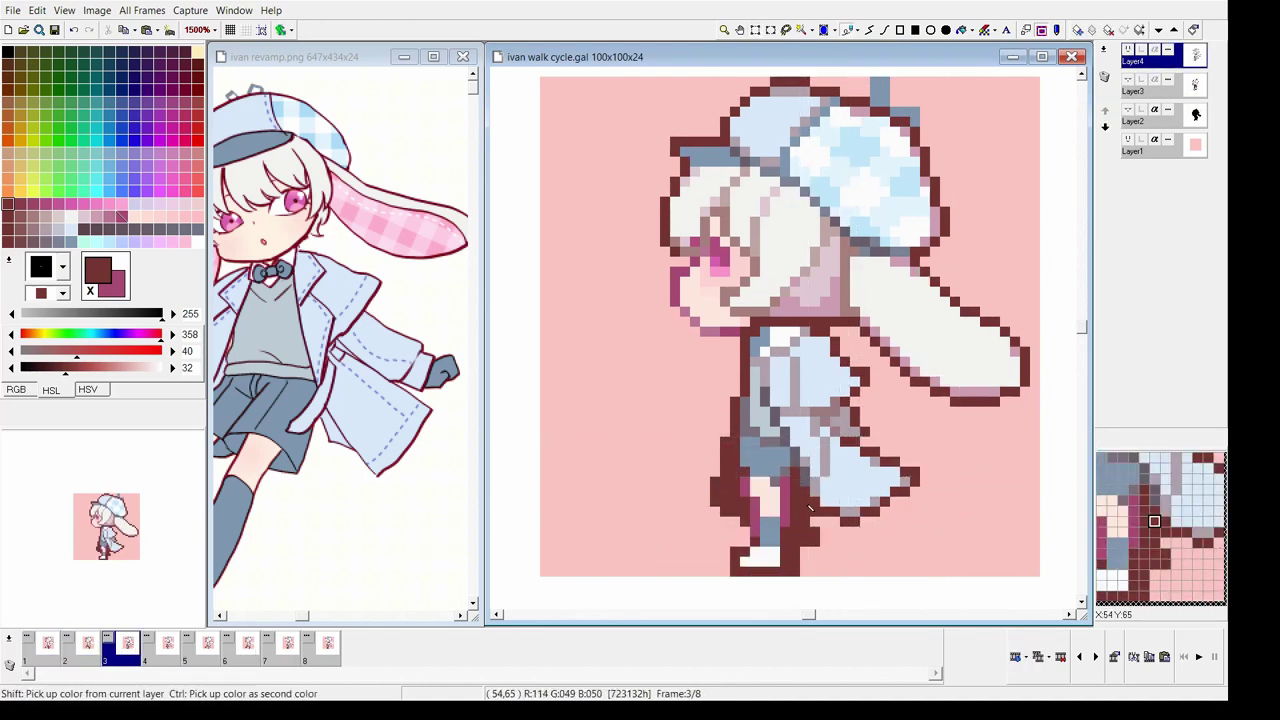
{"action": "left_click", "coordinate": [167, 655]}
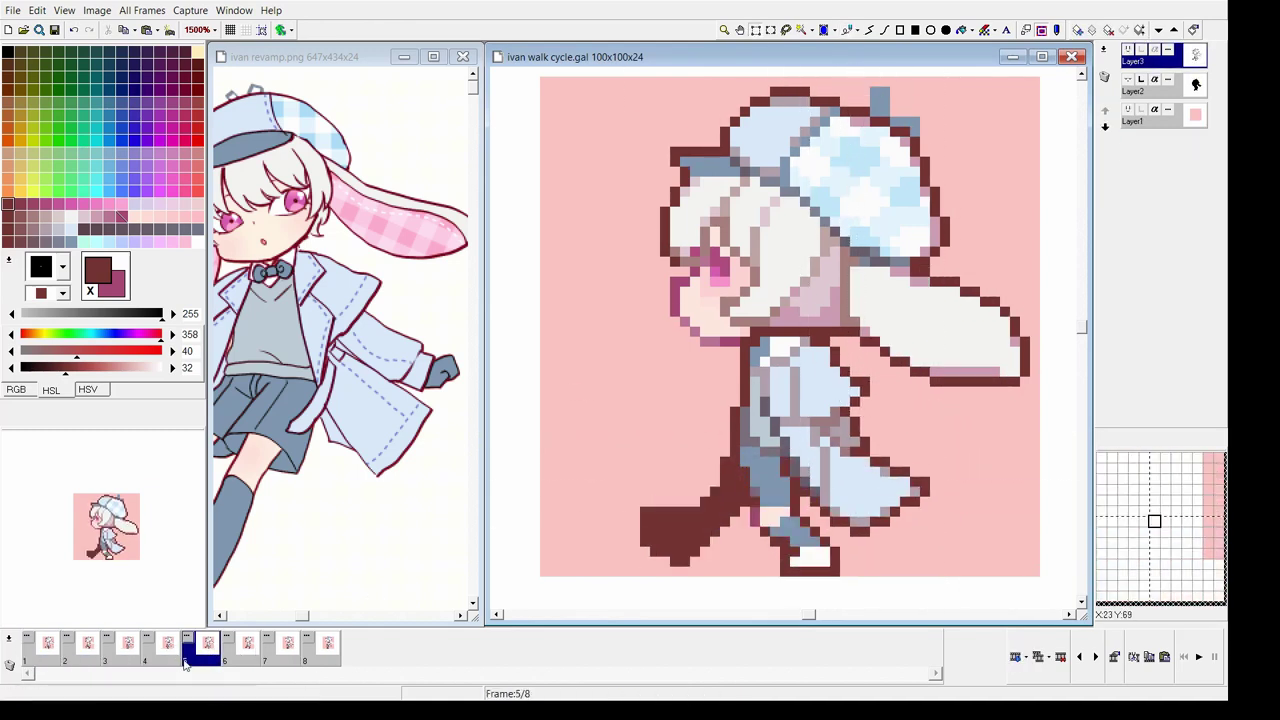
{"action": "right_click", "coordinate": [843, 430]}
{"action": "left_click", "coordinate": [126, 658]}
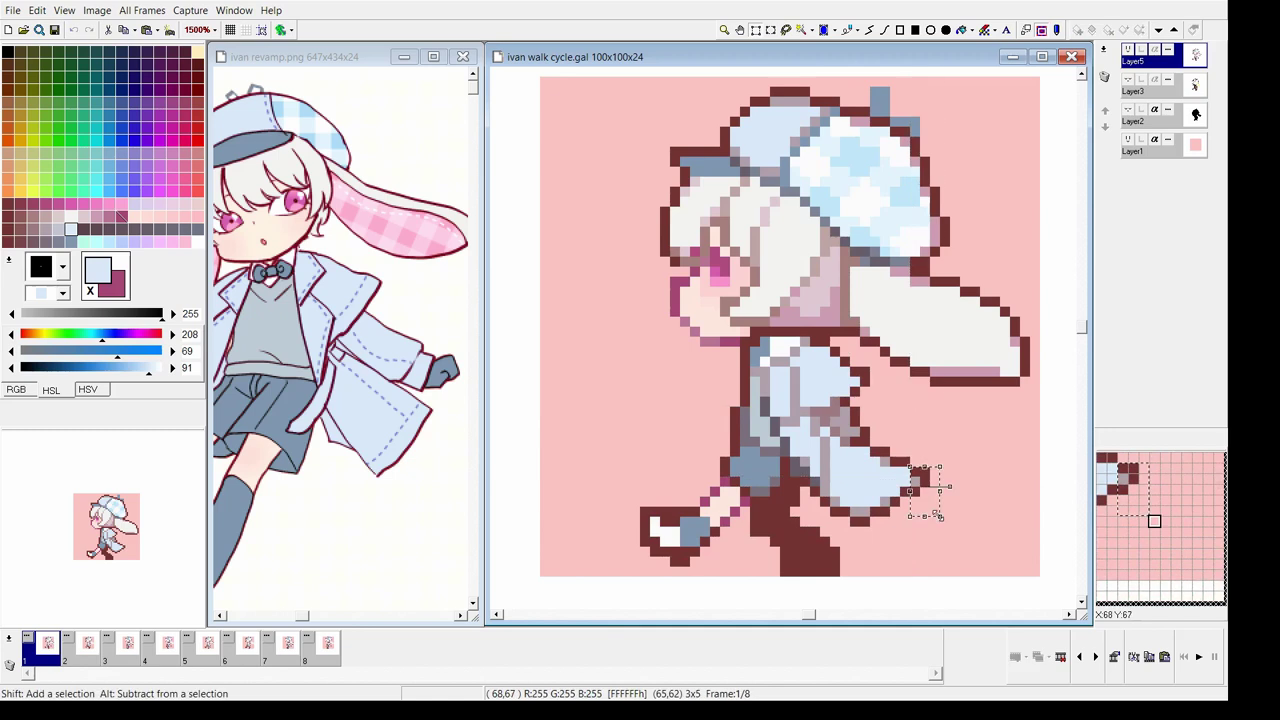
{"action": "left_click", "coordinate": [90, 648]}
{"action": "left_click", "coordinate": [127, 648]}
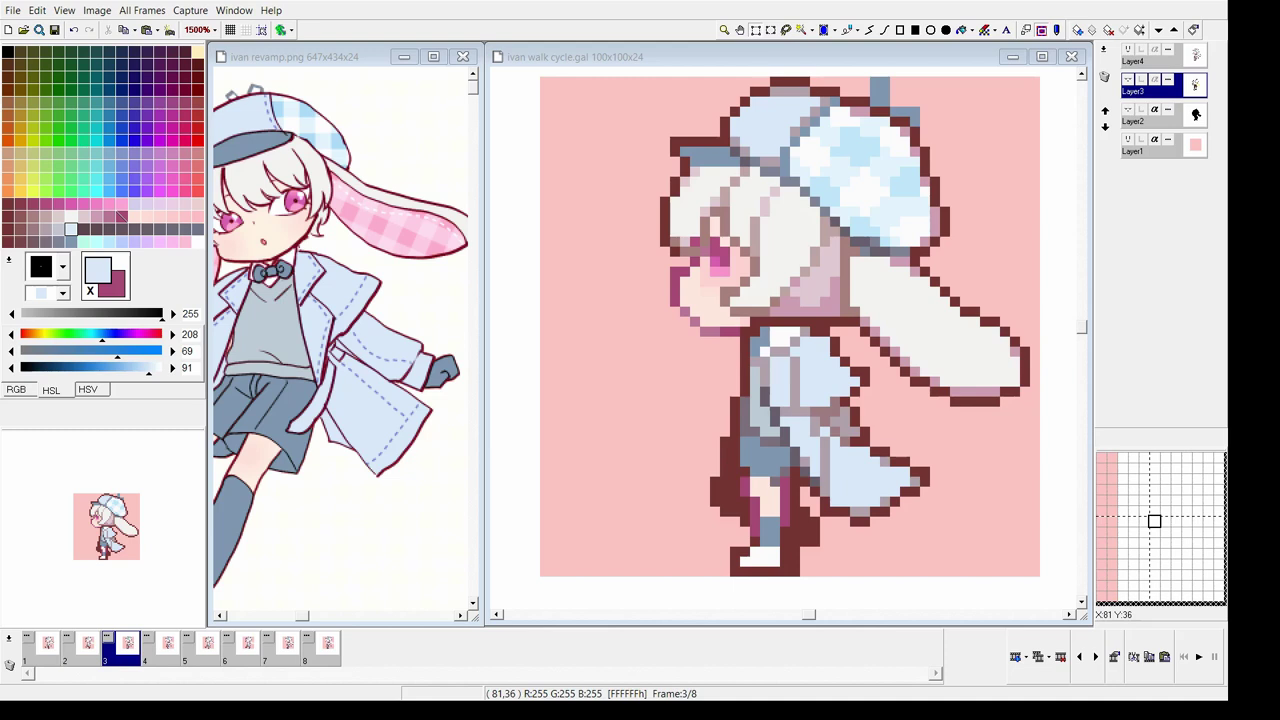
Try reworking the coat's rear fold and lower tip on frame 3 in brown, grey-mauve and light blue
{"action": "left_click", "coordinate": [101, 648]}
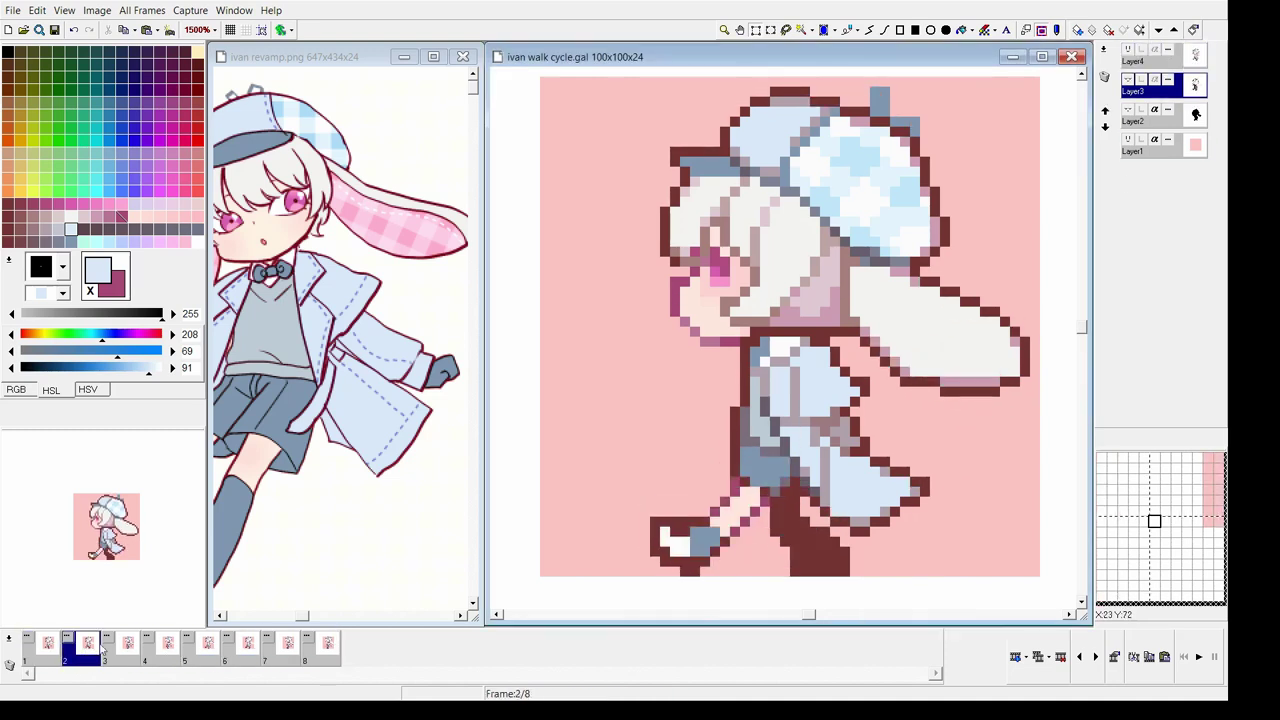
{"action": "left_click", "coordinate": [128, 645]}
{"action": "left_click", "coordinate": [845, 423]}
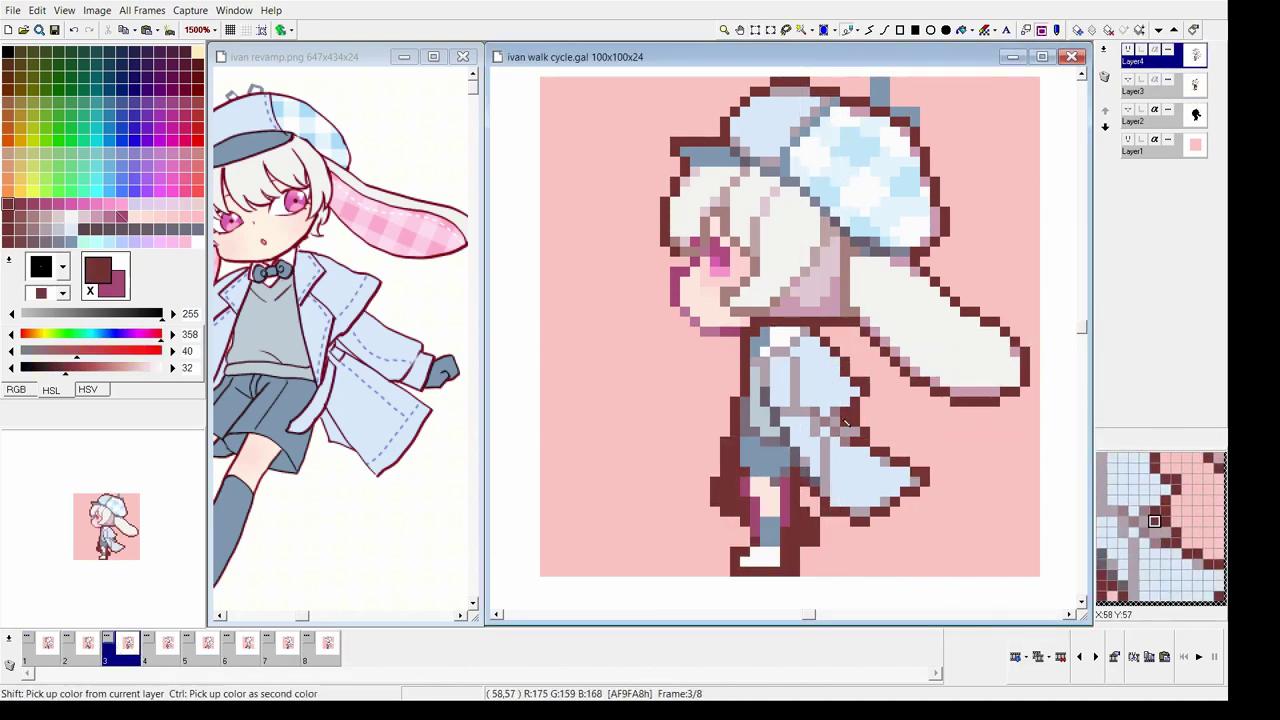
{"action": "key", "text": "Left"}
{"action": "key", "text": "Right"}
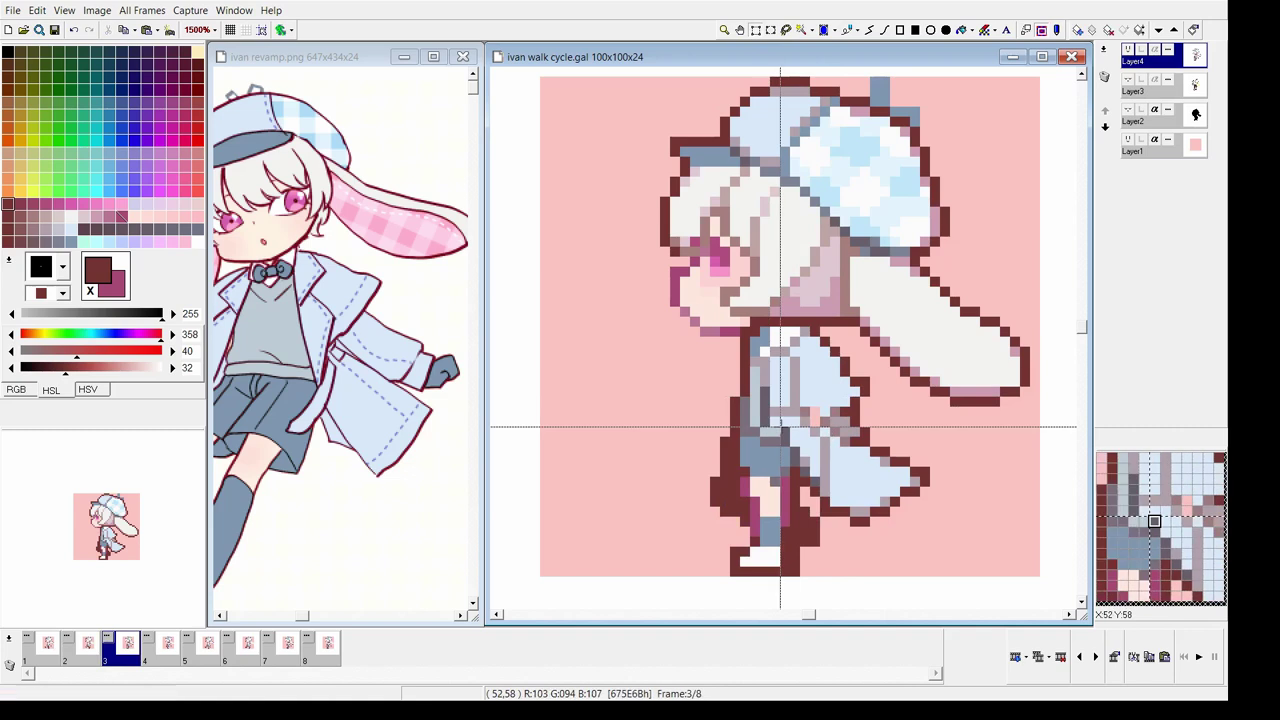
{"action": "right_click", "coordinate": [825, 429]}
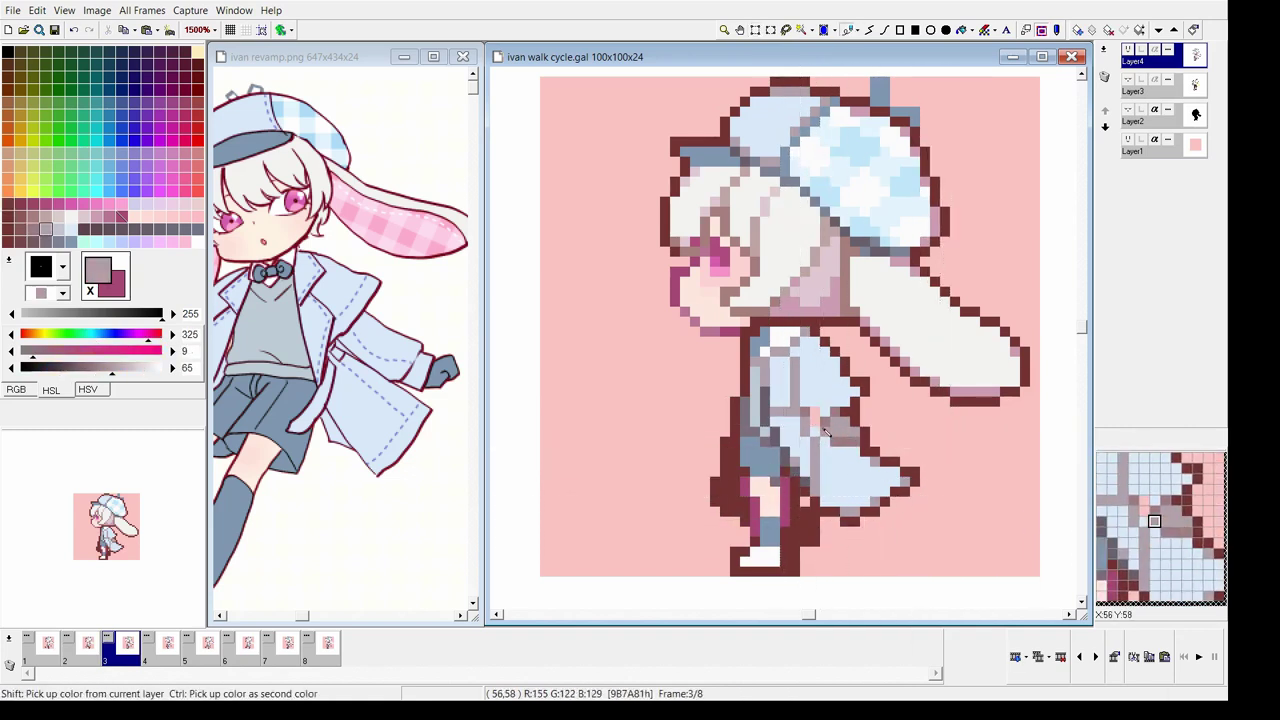
{"action": "right_click", "coordinate": [850, 470]}
{"action": "key", "text": "Right"}
{"action": "key", "text": "Right"}
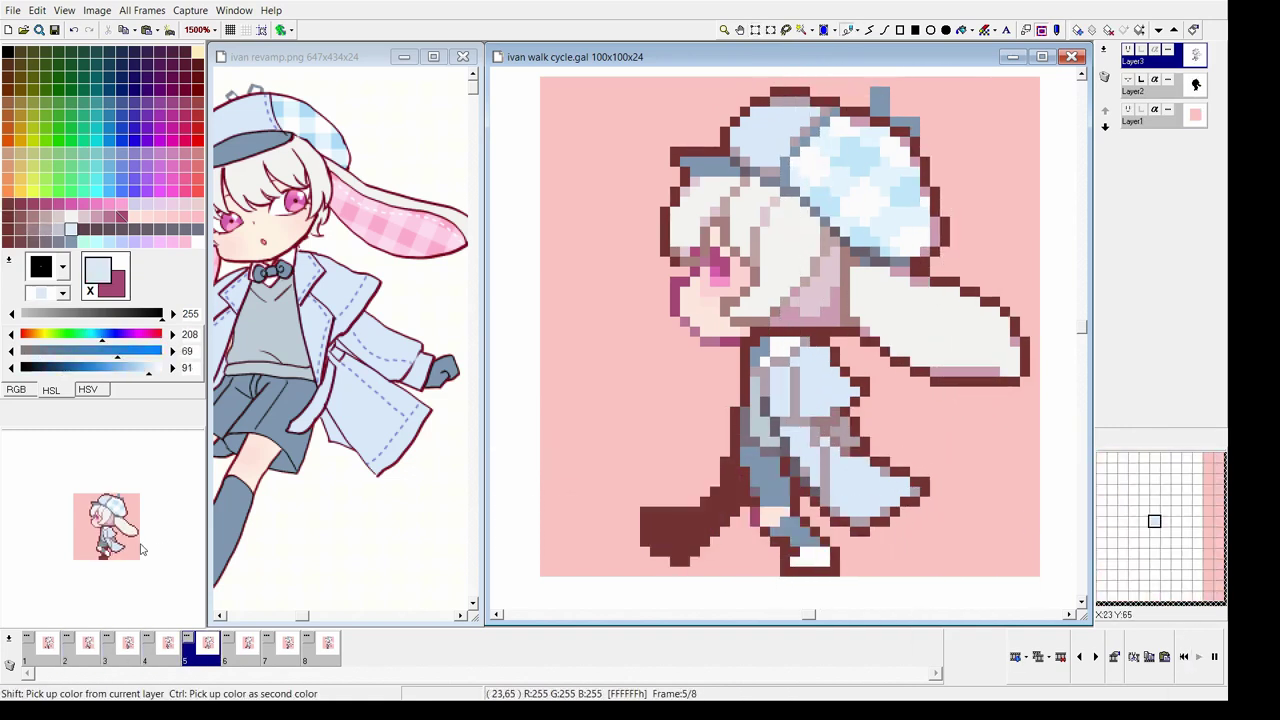
Compare the coat, ear and hat across frames 1 to 8 while the animation preview plays
{"action": "key", "text": "Left"}
{"action": "key", "text": "Left"}
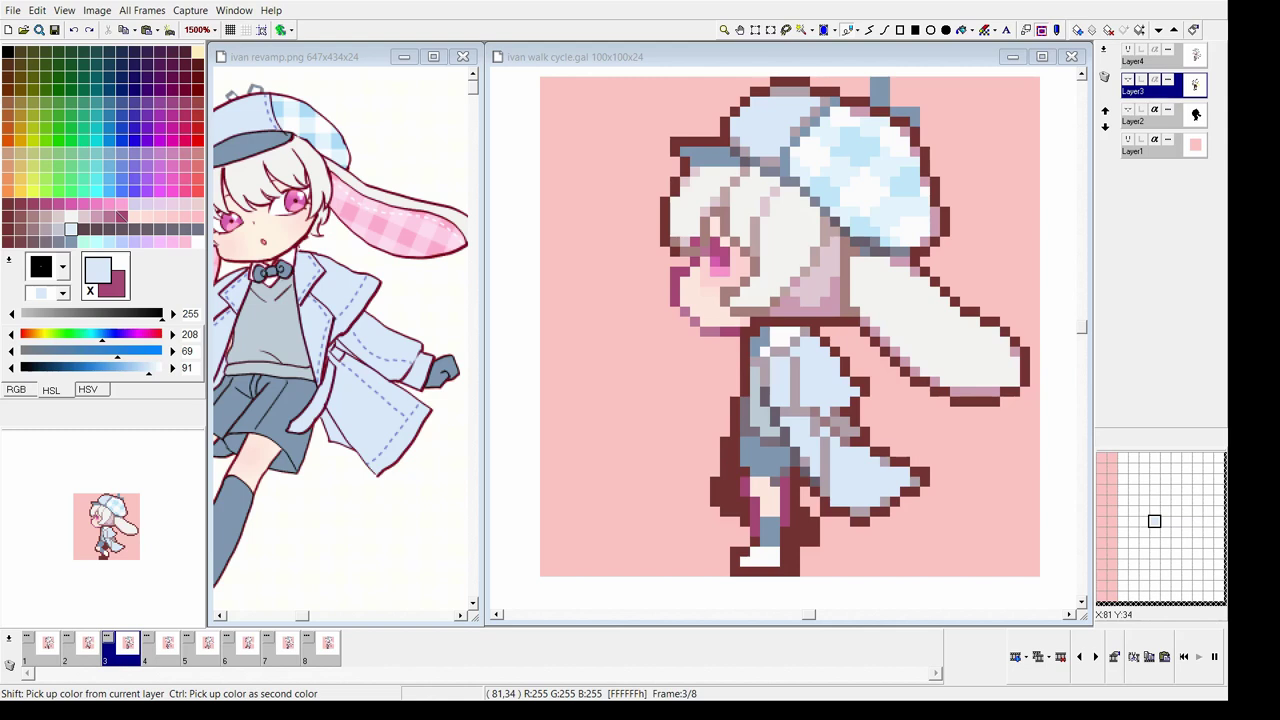
{"action": "left_click", "coordinate": [47, 645]}
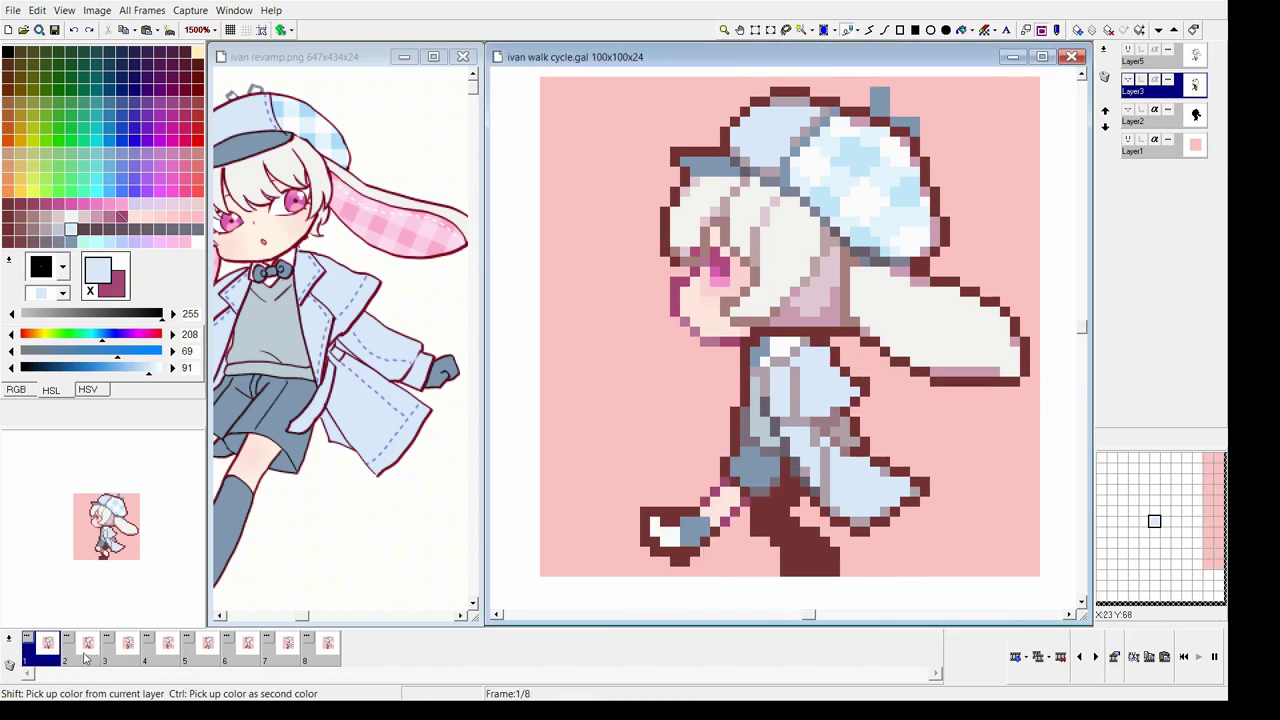
{"action": "left_click", "coordinate": [170, 650]}
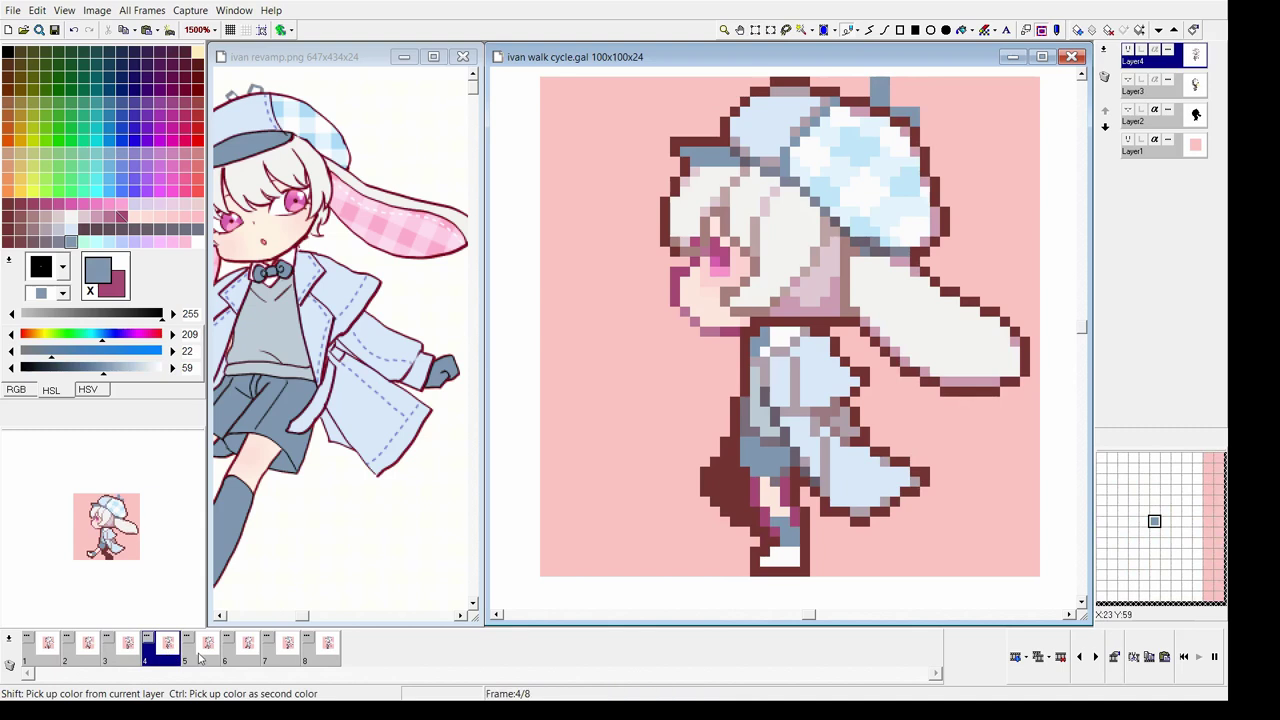
{"action": "key", "text": "Right"}
{"action": "key", "text": "Right"}
{"action": "key", "text": "Right"}
{"action": "key", "text": "Right"}
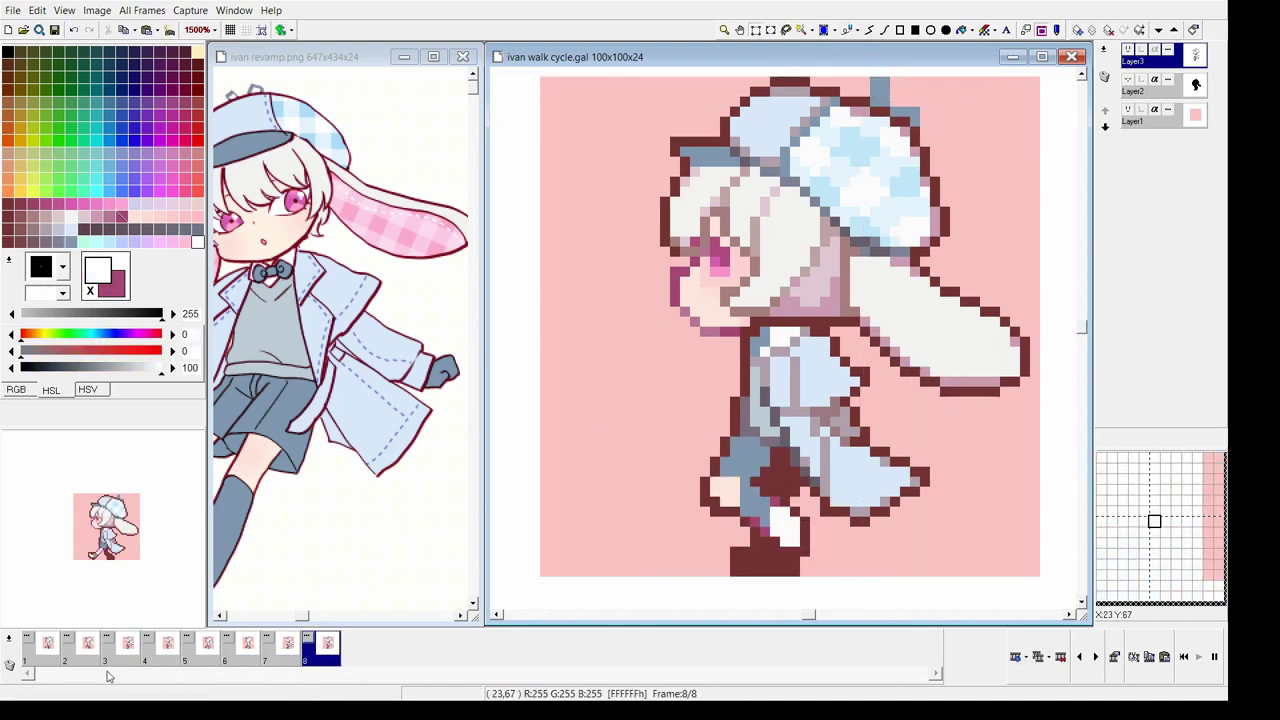
Redraw the small blue-grey bow on top of the hat one pixel further back on frames 3 and 7
{"action": "key", "text": "Left"}
{"action": "key", "text": "Left"}
{"action": "key", "text": "Left"}
{"action": "left_click", "coordinate": [890, 118], "text": "ctrl"}
{"action": "key", "text": "Left"}
{"action": "key", "text": "Left"}
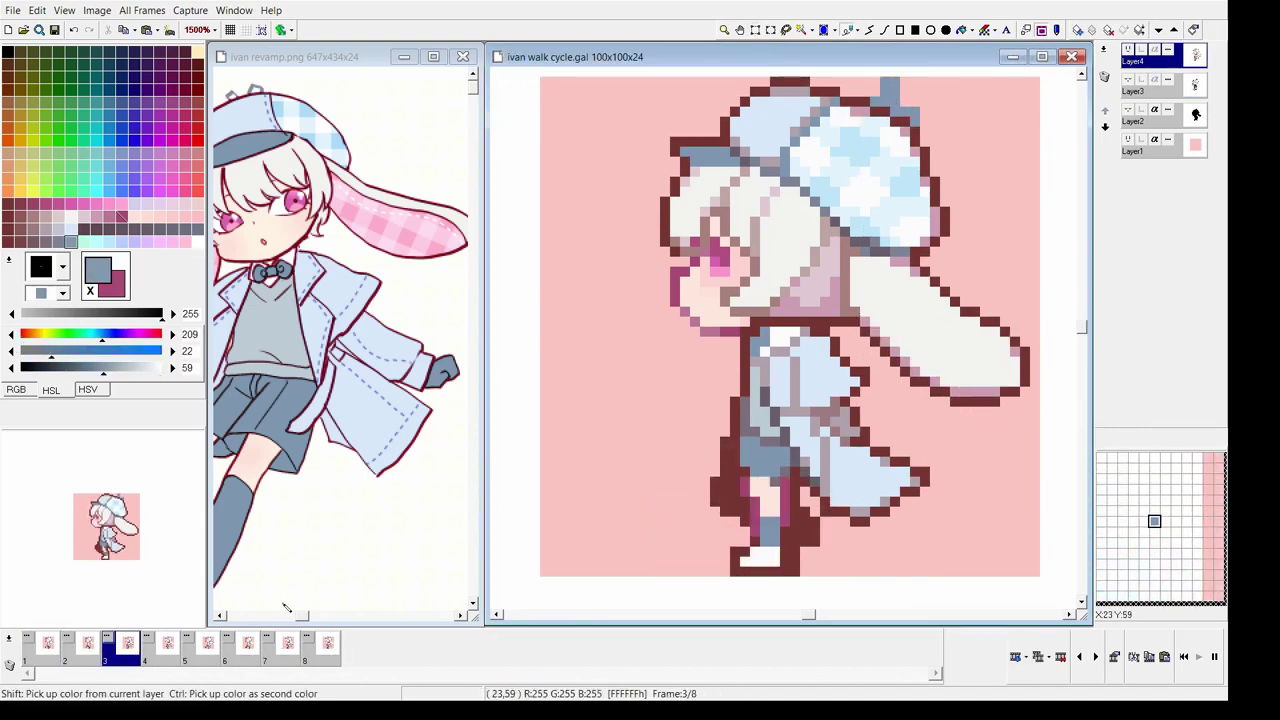
{"action": "key", "text": "Right"}
{"action": "key", "text": "Right"}
{"action": "key", "text": "Right"}
{"action": "key", "text": "Right"}
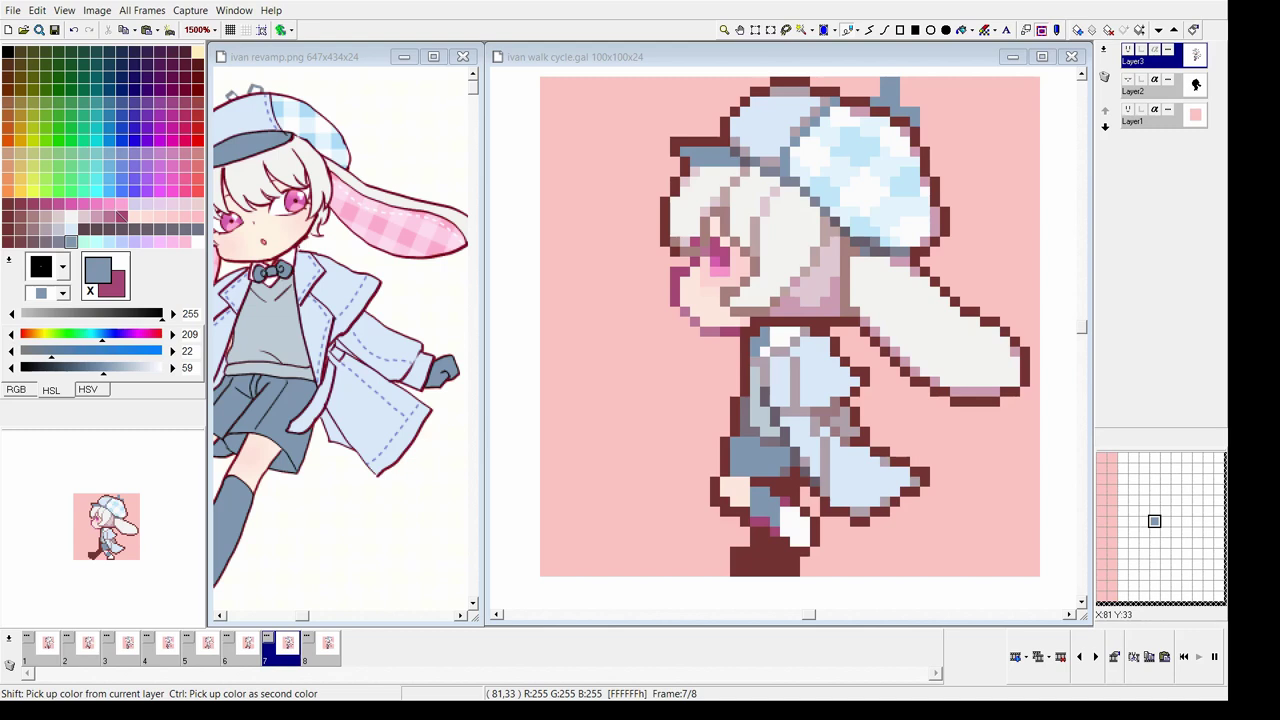
Reshape the lower coat tip on frame 3 so it points downward, keeping its brown outline
{"action": "key", "text": "Right"}
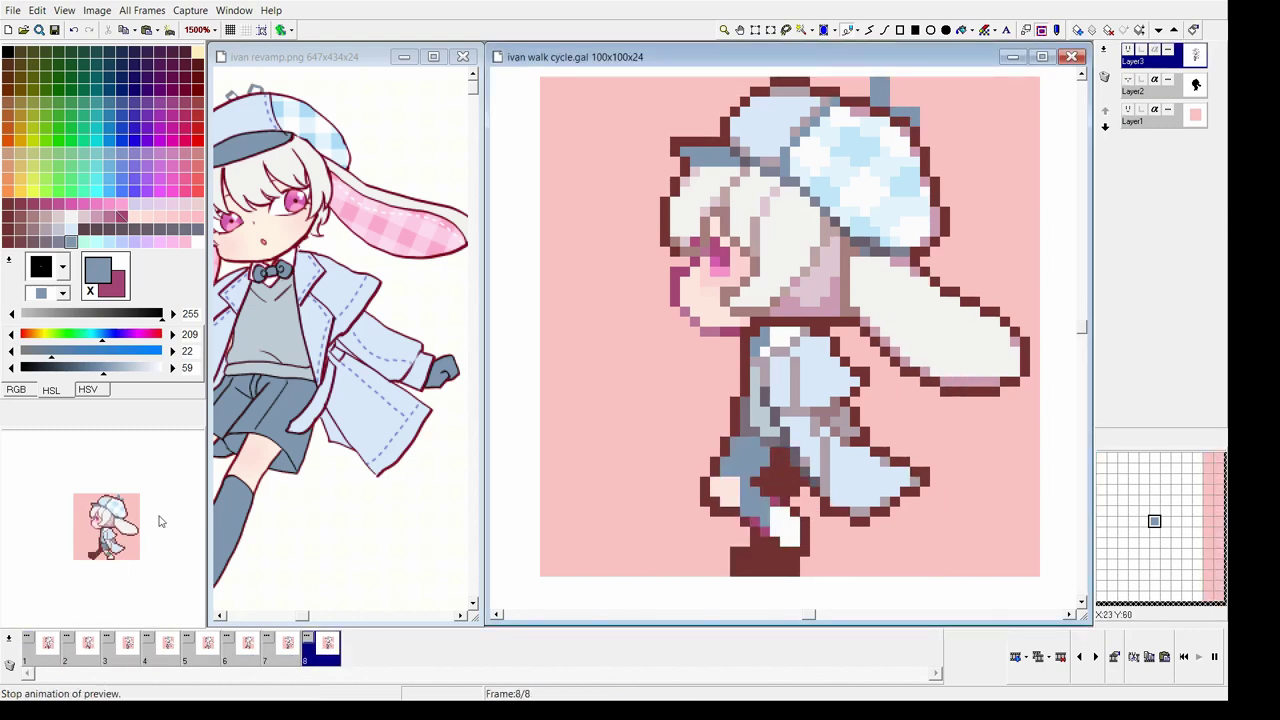
{"action": "key", "text": "Right"}
{"action": "key", "text": "Right"}
{"action": "key", "text": "Right"}
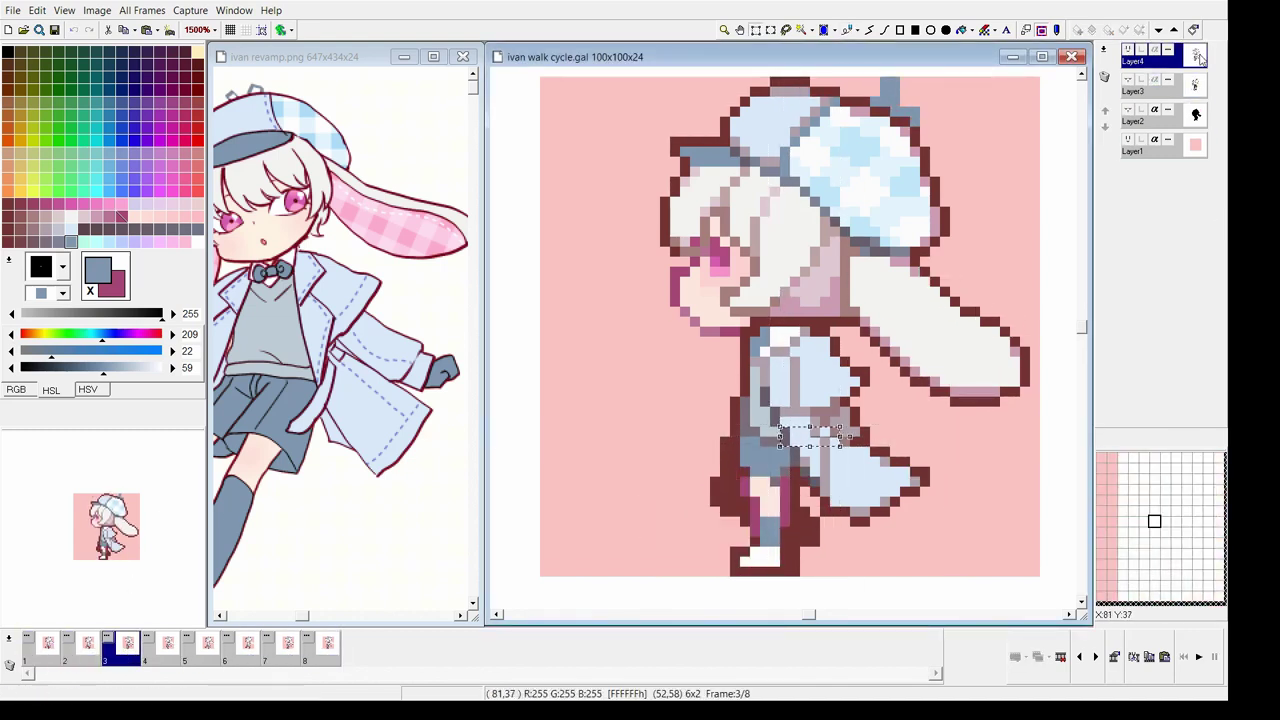
{"action": "left_click", "coordinate": [8, 204]}
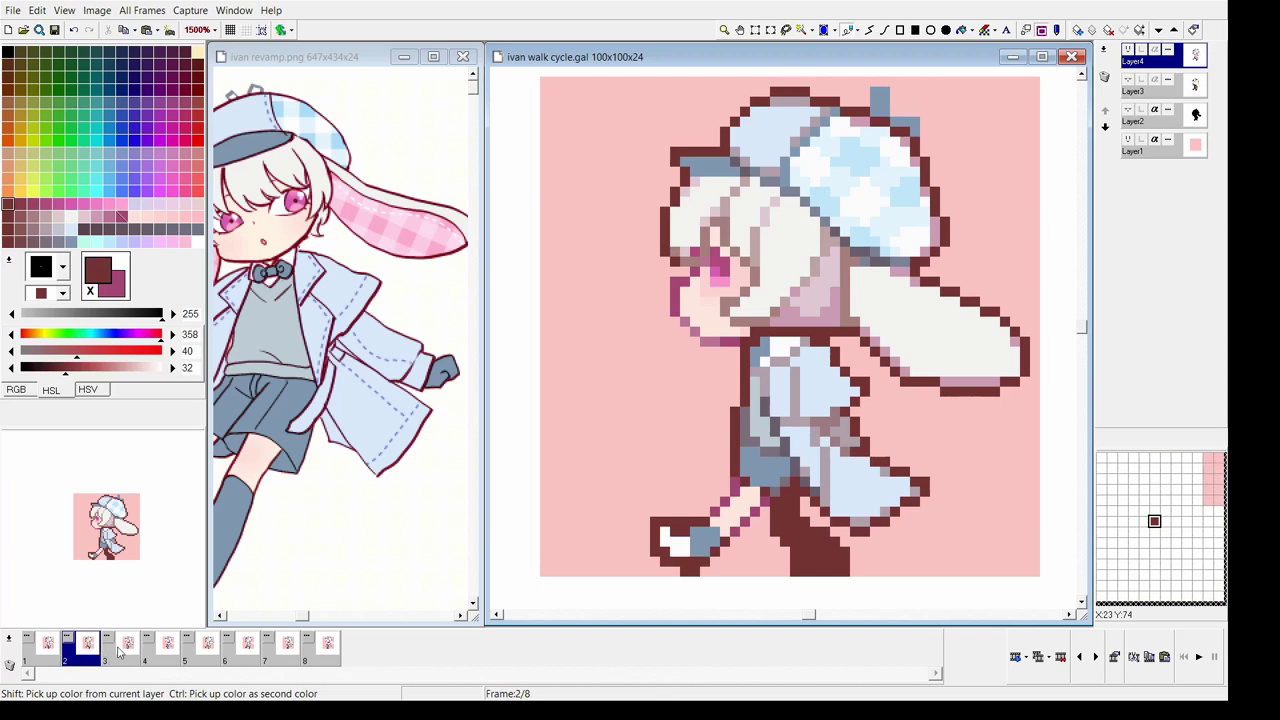
{"action": "key", "text": "Down"}
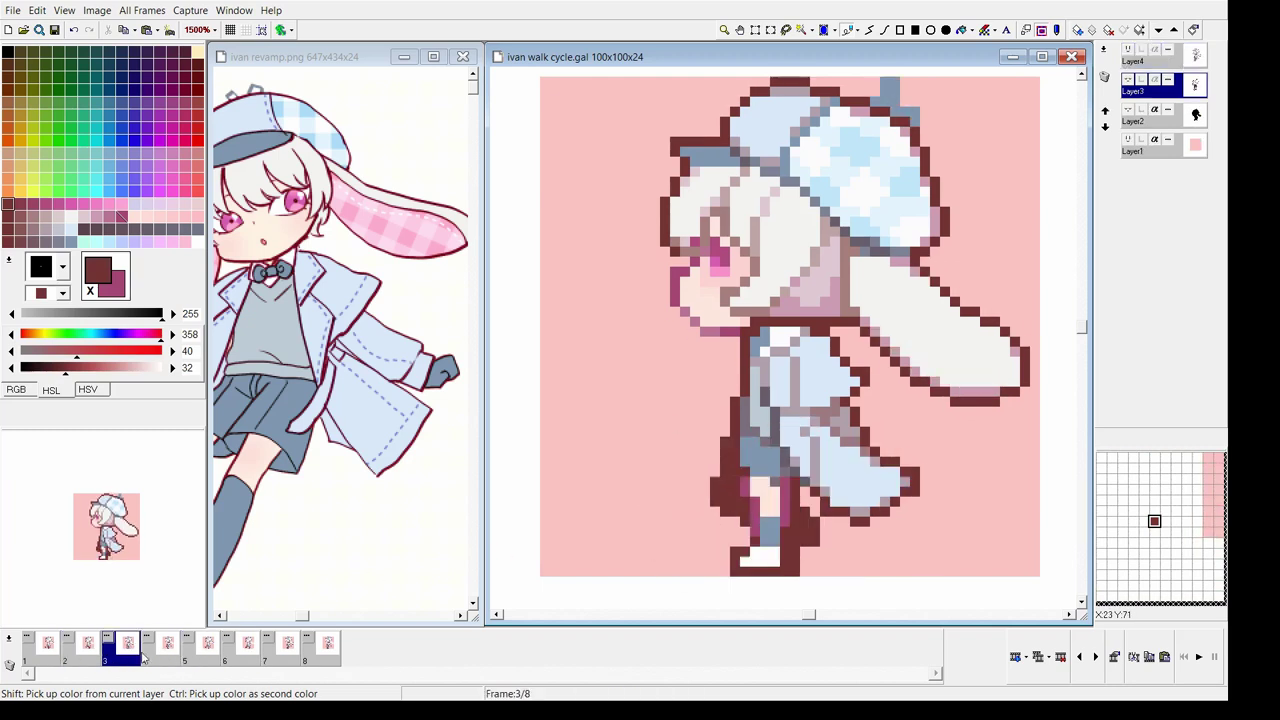
{"action": "key", "text": "Up"}
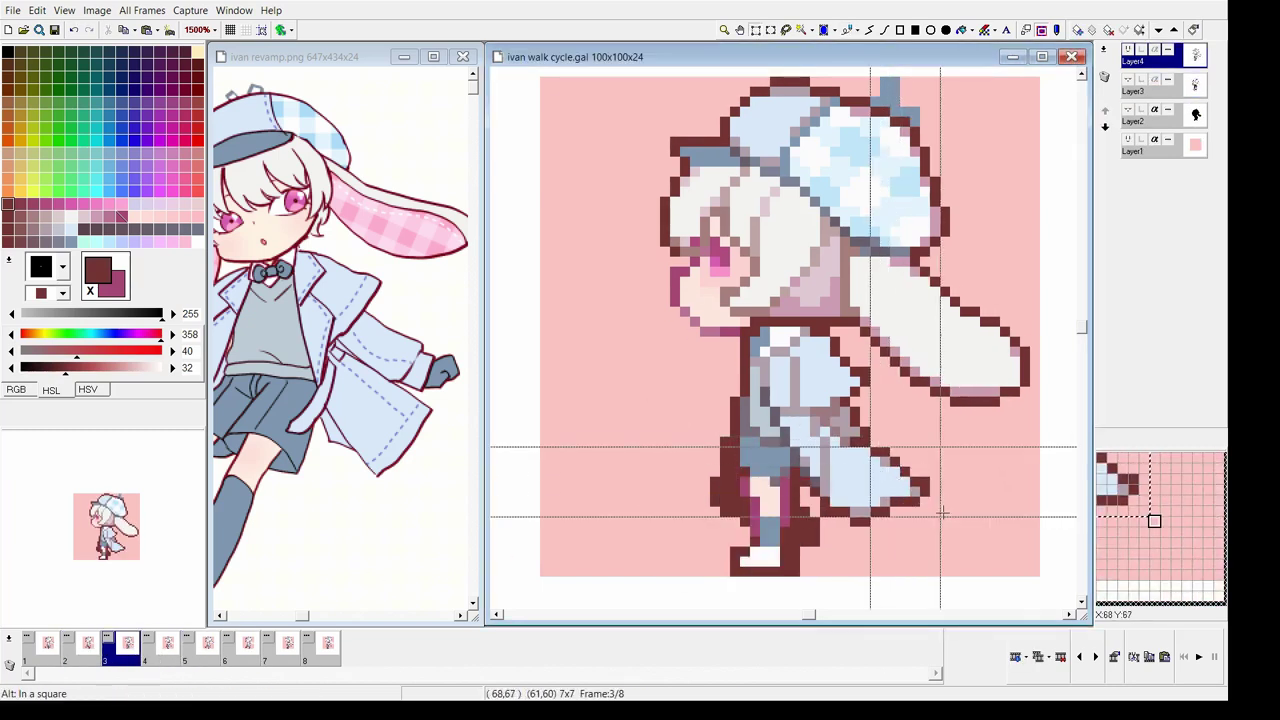
{"action": "right_click", "coordinate": [880, 467]}
Check the neighbouring frames and give the coat on frame 7 the same lowered tip as on frame 3
{"action": "left_click", "coordinate": [168, 645]}
{"action": "left_click", "coordinate": [197, 650]}
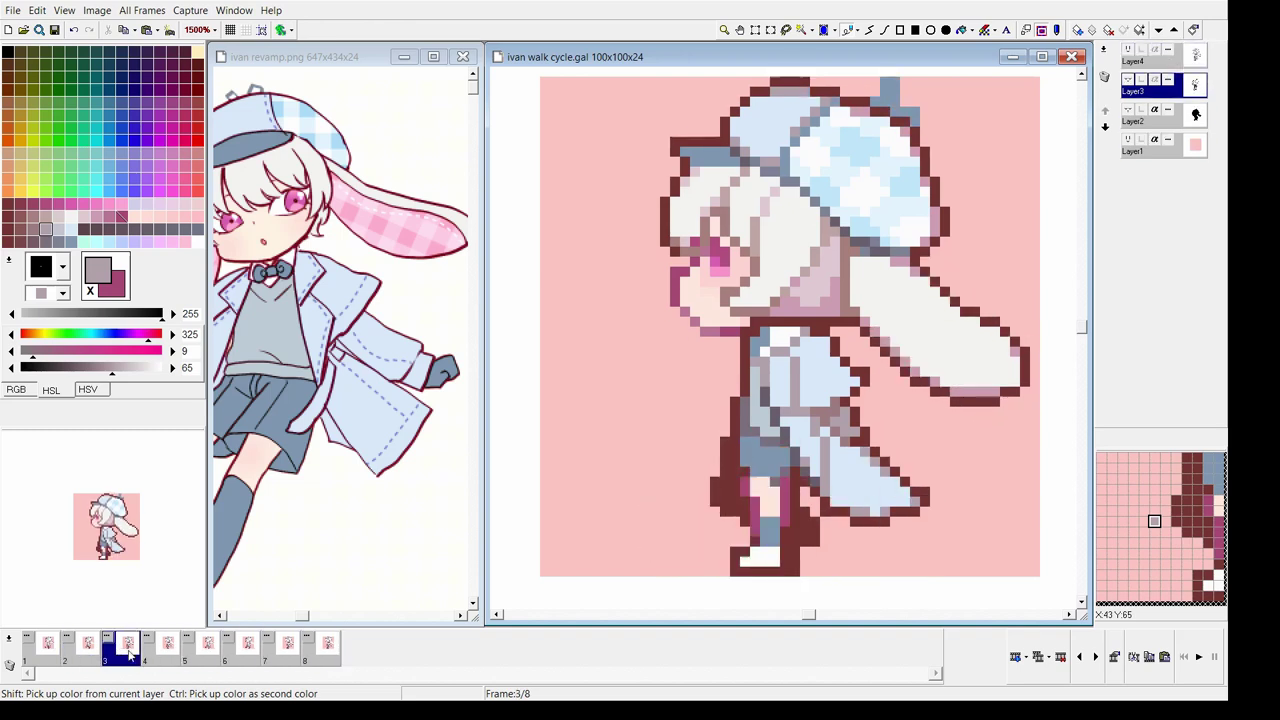
{"action": "right_click", "coordinate": [680, 545]}
{"action": "left_click", "coordinate": [250, 650]}
{"action": "right_click", "coordinate": [900, 465]}
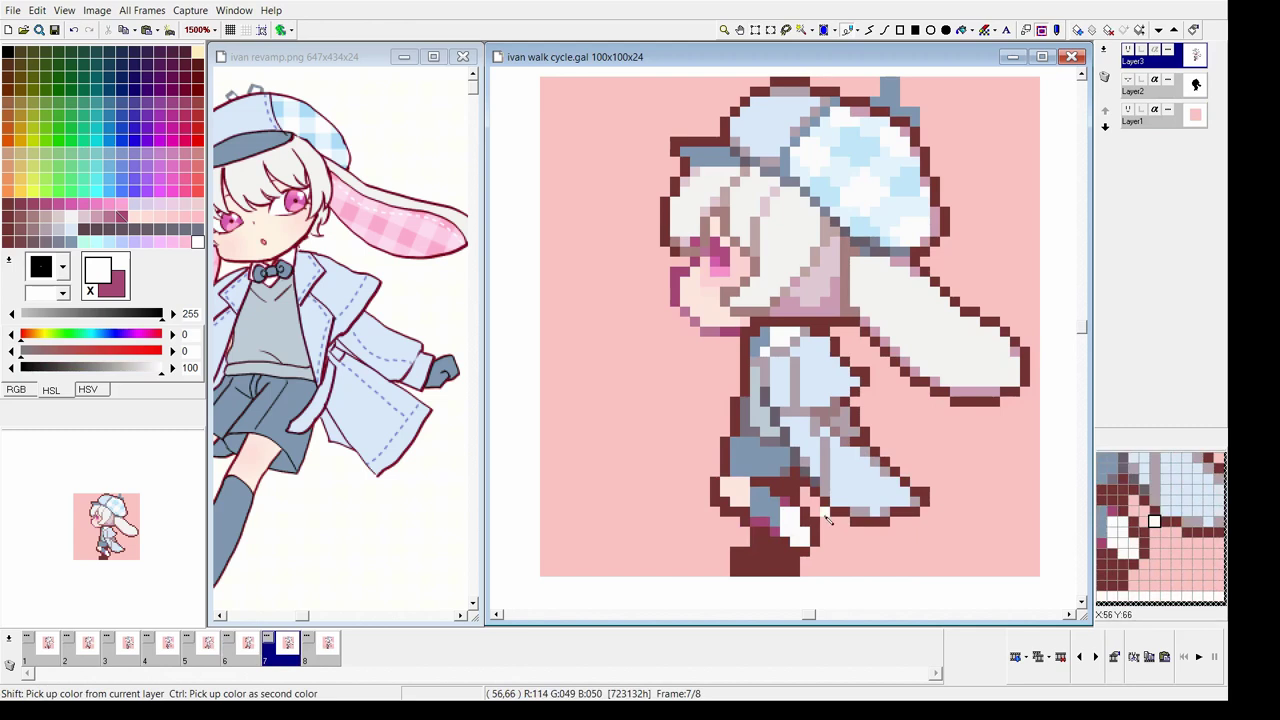
Raise the coat's bottom hem on frame 1, redraw its brown outline, and match it on frame 5
{"action": "left_click", "coordinate": [47, 645]}
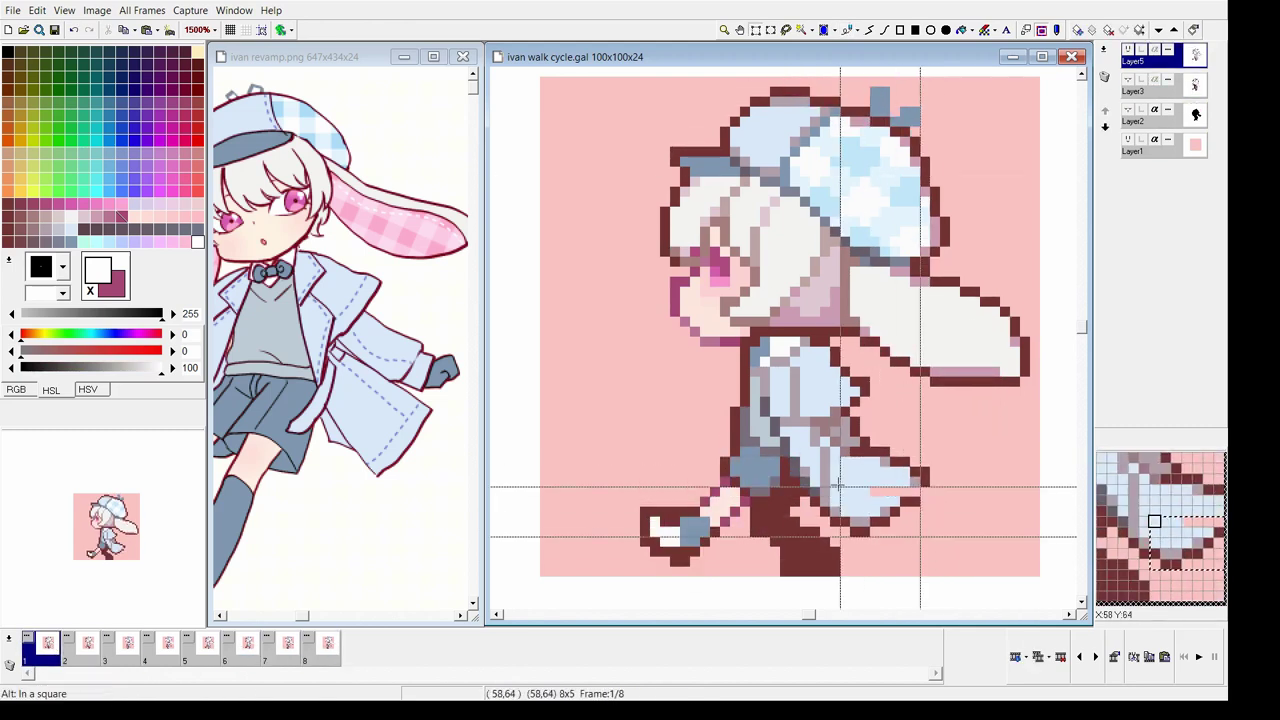
{"action": "right_click", "coordinate": [715, 497]}
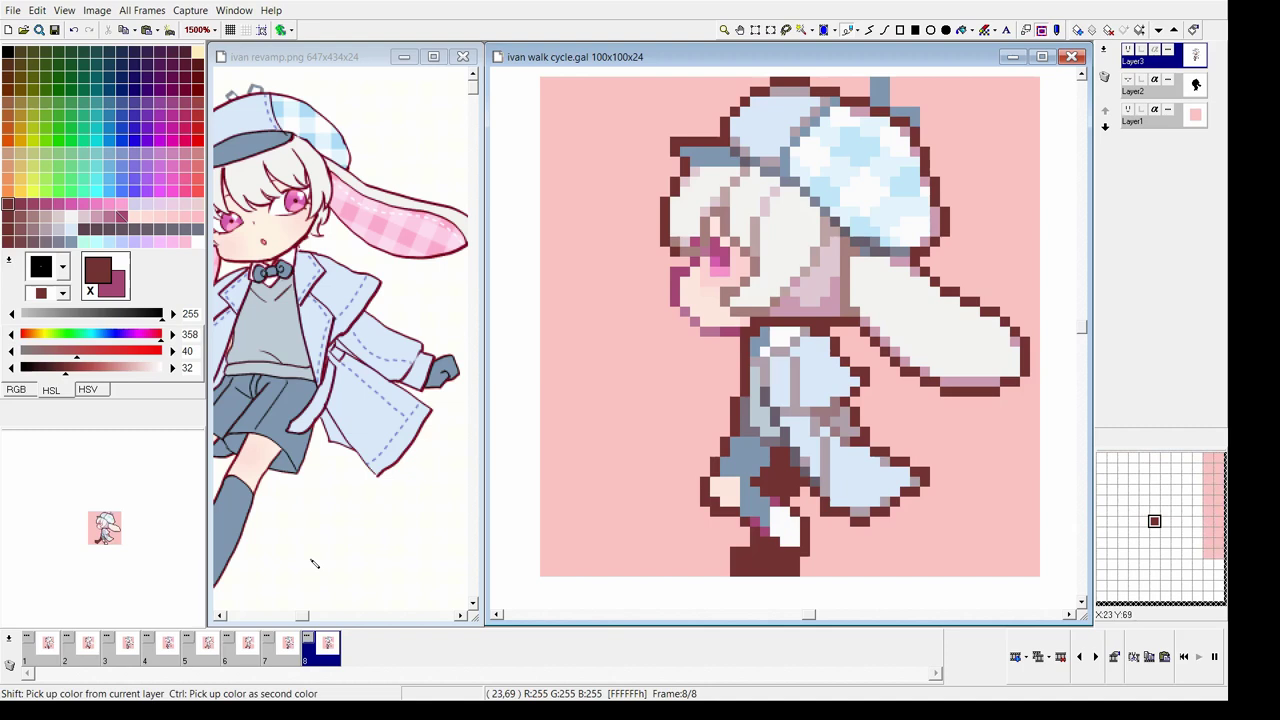
{"action": "left_click", "coordinate": [47, 645]}
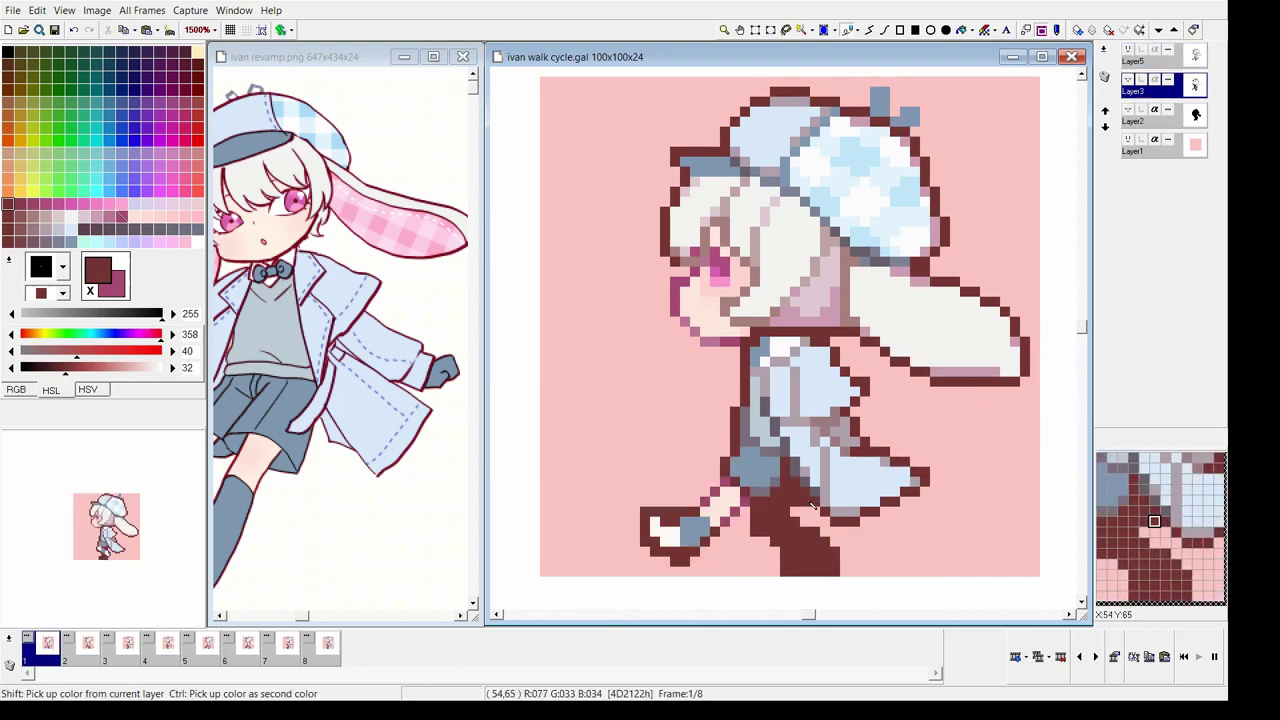
{"action": "key", "text": "Right"}
{"action": "key", "text": "Right"}
{"action": "key", "text": "Right"}
{"action": "key", "text": "Right"}
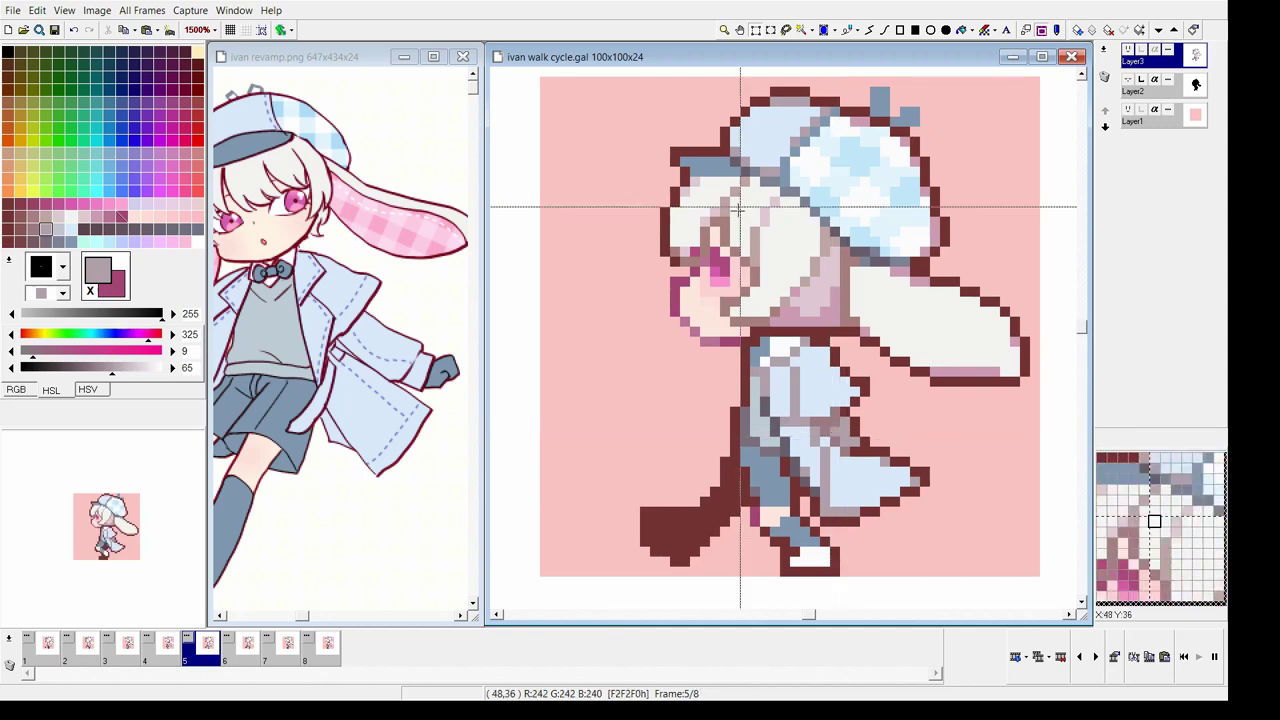
Adjust the bangs around the eye on frame 3, using skin and hair colours sampled from the face
{"action": "key", "text": "Left"}
{"action": "right_click", "coordinate": [700, 290]}
{"action": "key", "text": "Left"}
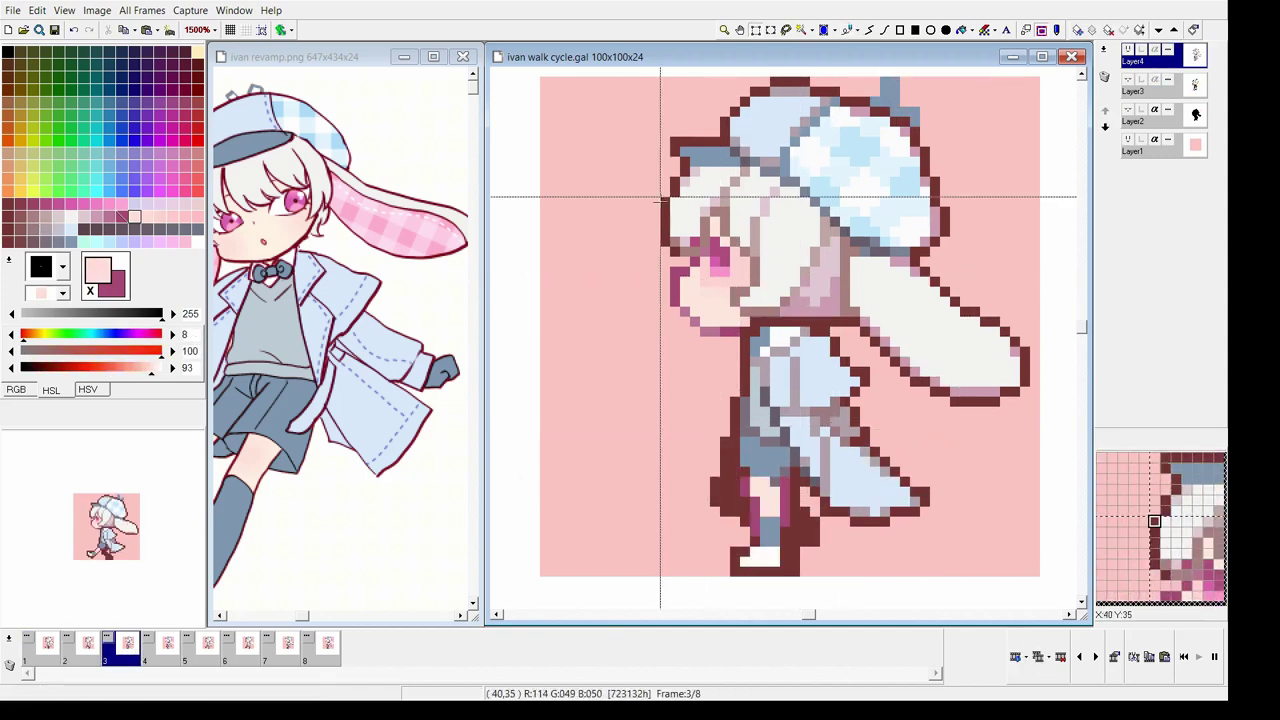
{"action": "key", "text": "Right"}
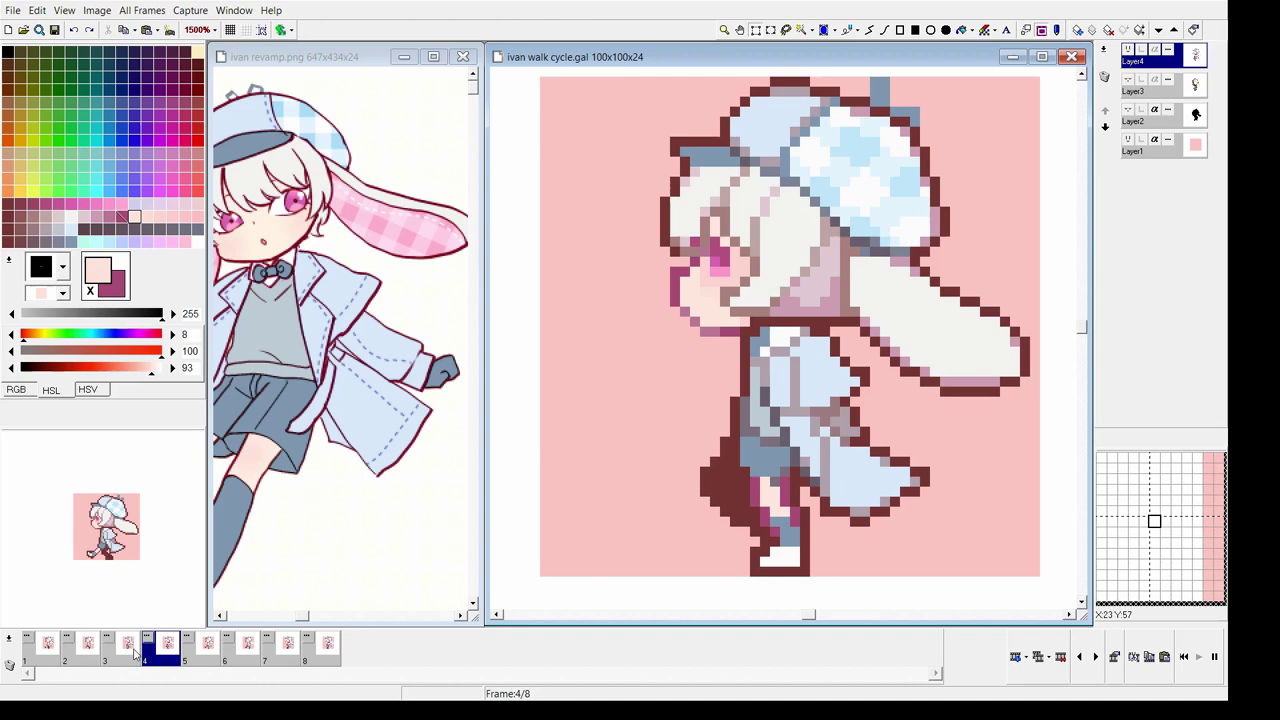
{"action": "key", "text": "Left"}
{"action": "right_click", "coordinate": [724, 226]}
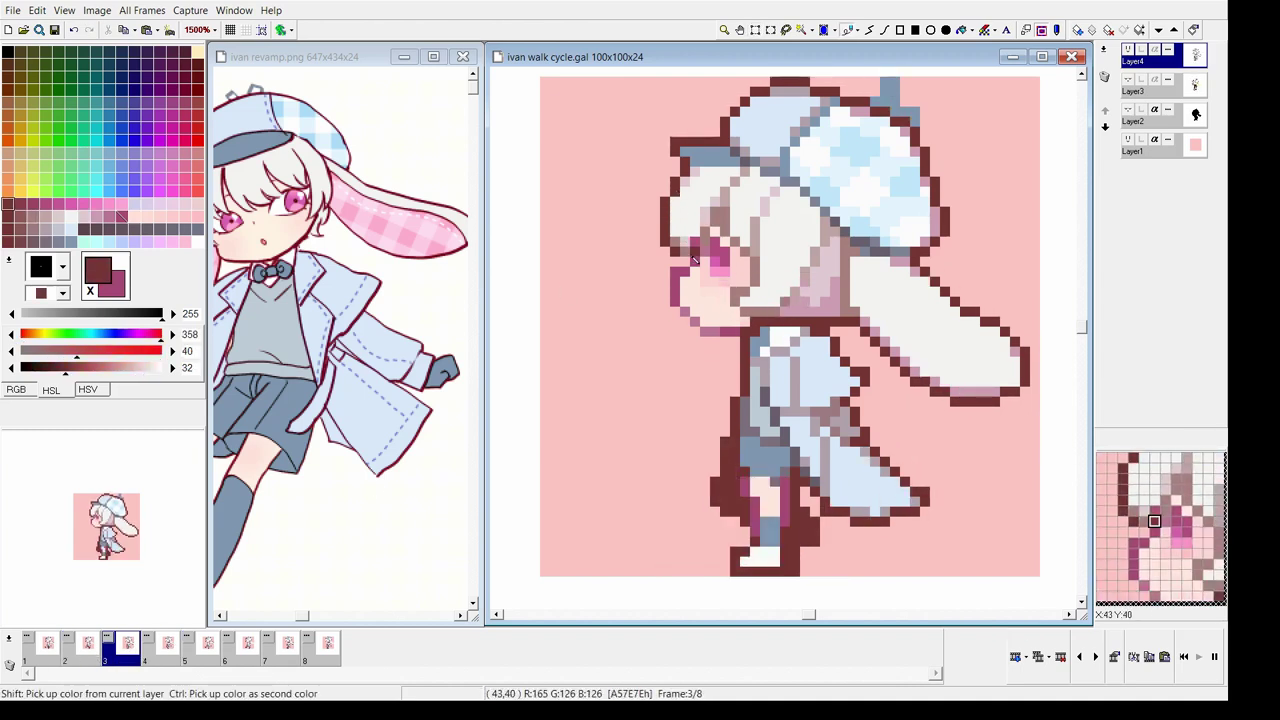
Rework the bangs, eye area and chin line on frame 5 with colours sampled from the head
{"action": "key", "text": "Right"}
{"action": "key", "text": "Right"}
{"action": "right_click", "coordinate": [726, 313]}
{"action": "key", "text": "Right"}
{"action": "key", "text": "Left"}
{"action": "right_click", "coordinate": [777, 326]}
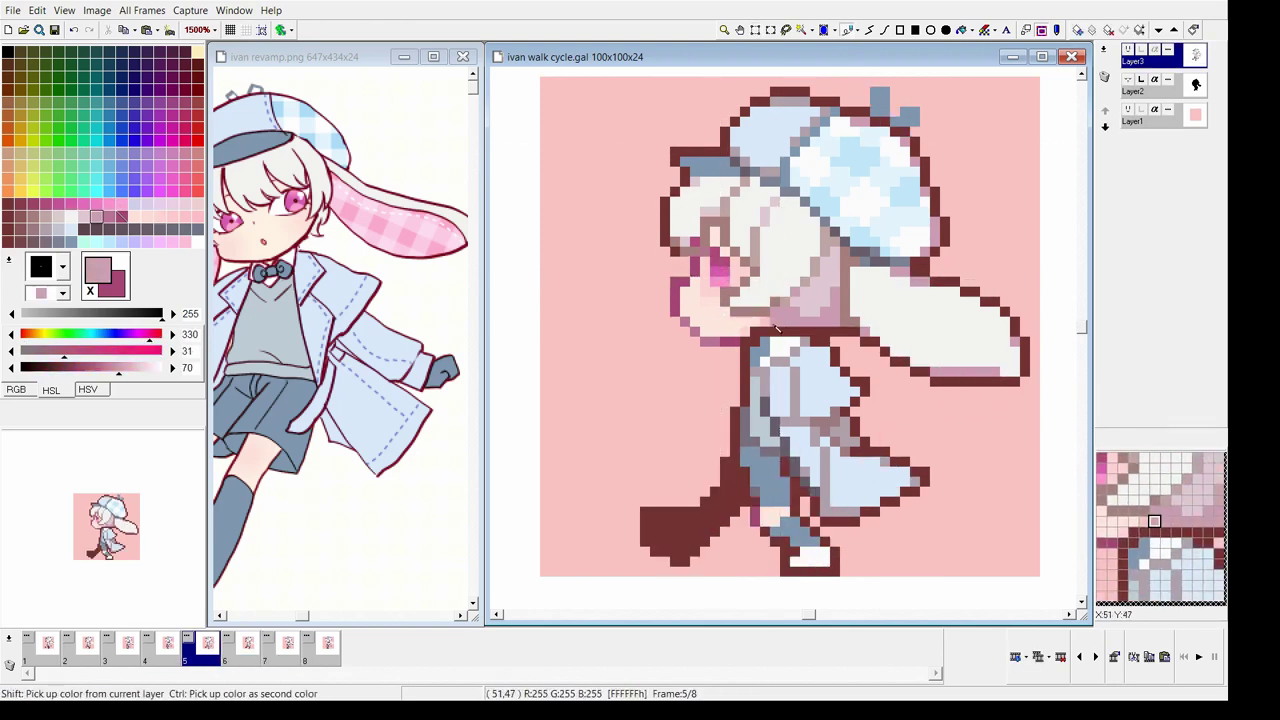
{"action": "right_click", "coordinate": [777, 326]}
{"action": "key", "text": "Right"}
{"action": "key", "text": "Left"}
{"action": "right_click", "coordinate": [718, 170]}
Select the 19 x 26 pixel head region on frame 1 and replay the animation preview
{"action": "key", "text": "Right"}
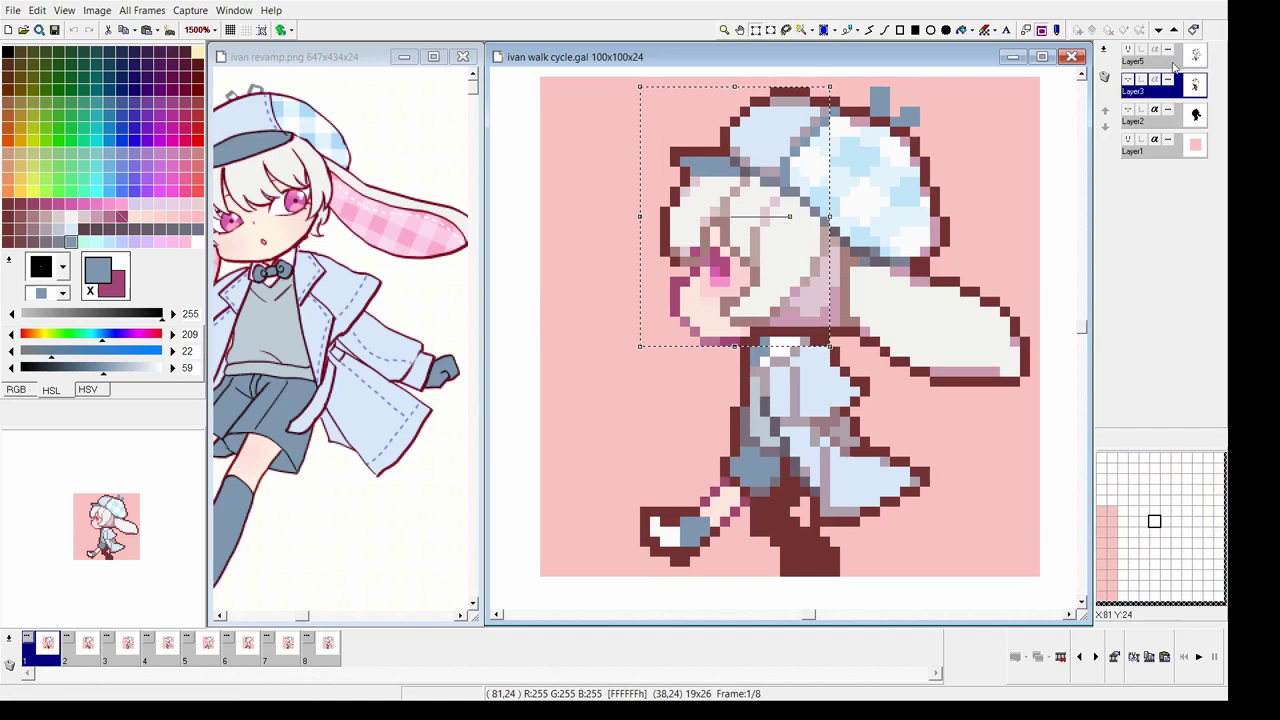
{"action": "key", "text": "Right"}
{"action": "key", "text": "Return"}
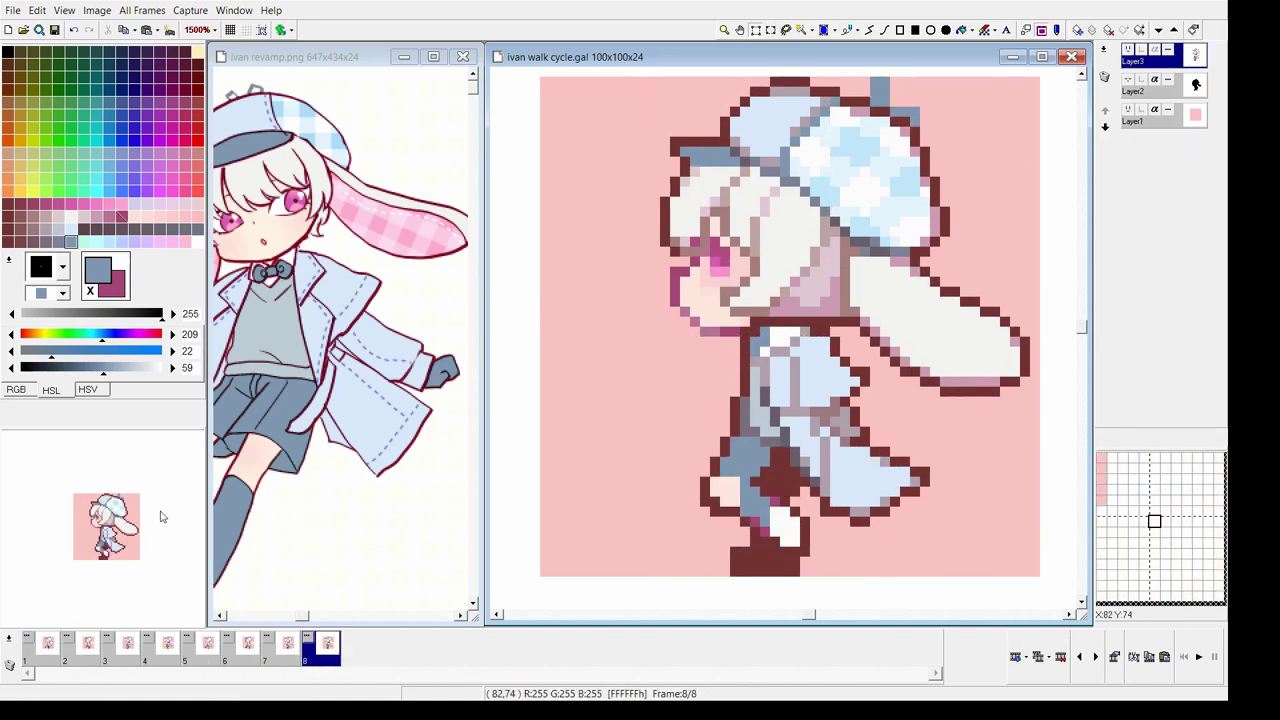
{"action": "key", "text": "Return"}
{"action": "key", "text": "Return"}
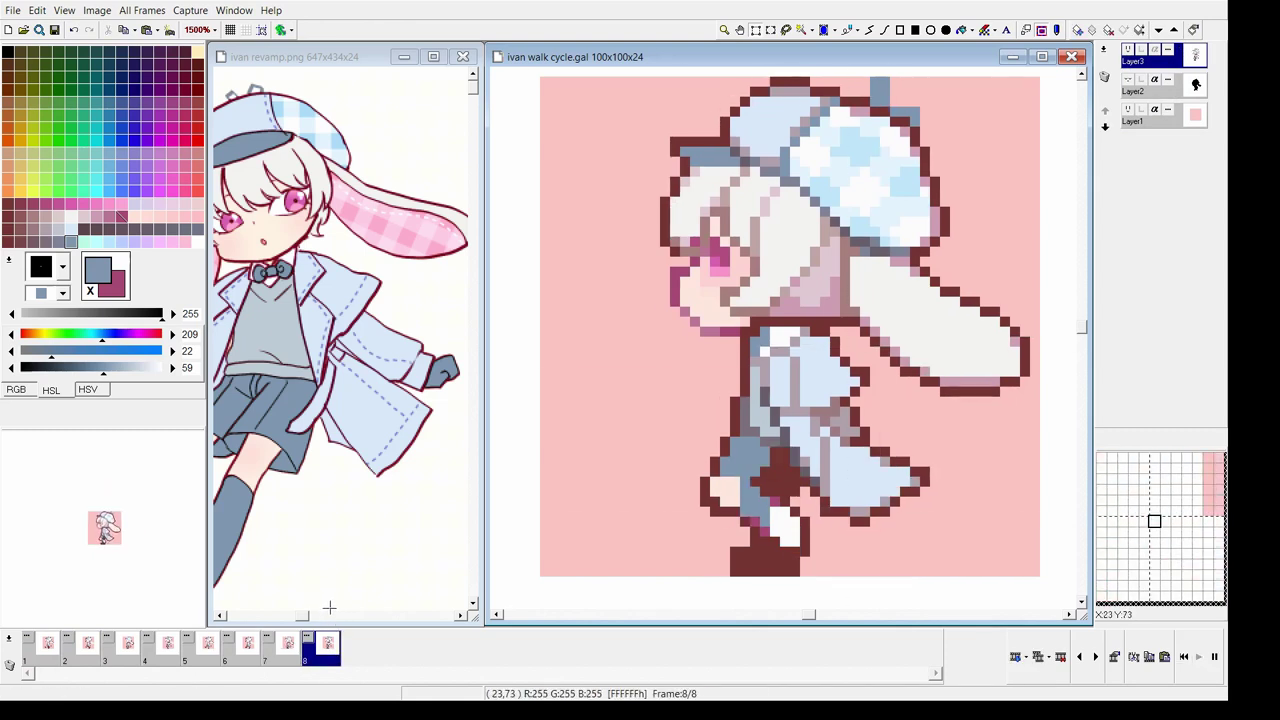
Fill the gap beneath the coat with dark brown, shift a 4 x 5 pixel leg section on frame 8, and replay the animation
{"action": "right_click", "coordinate": [706, 488]}
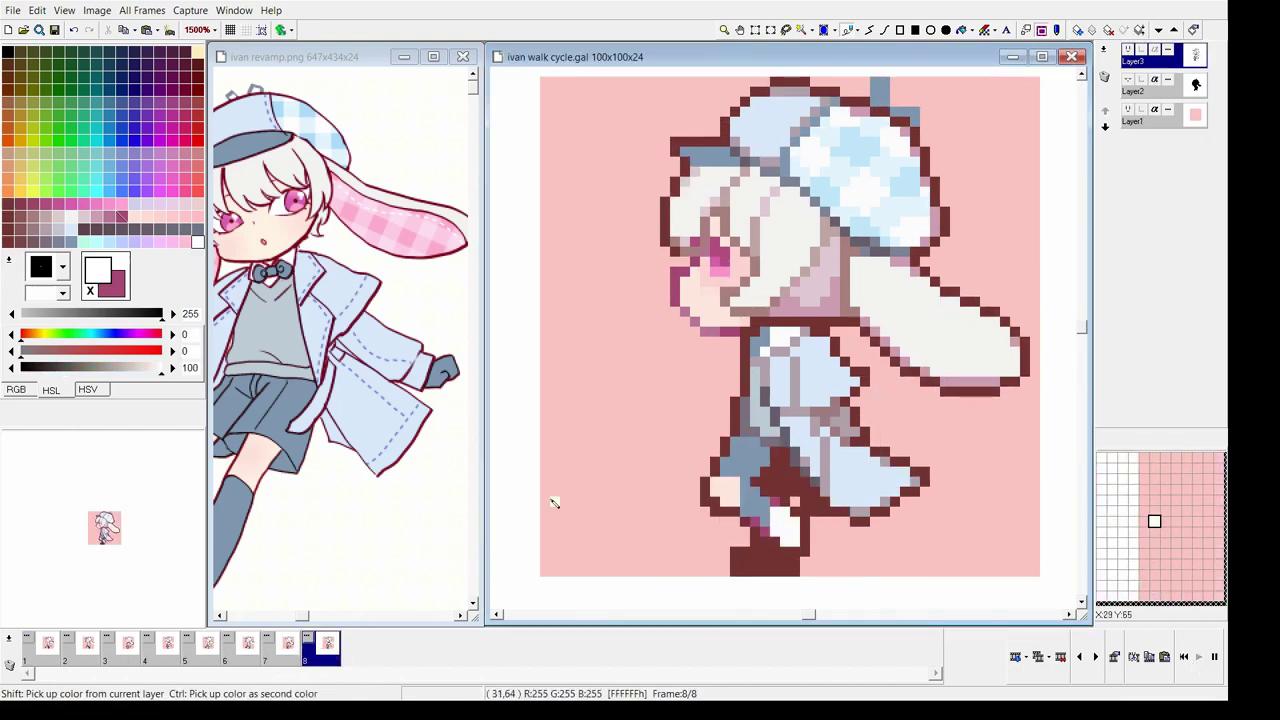
{"action": "left_click", "coordinate": [985, 305], "text": "ctrl"}
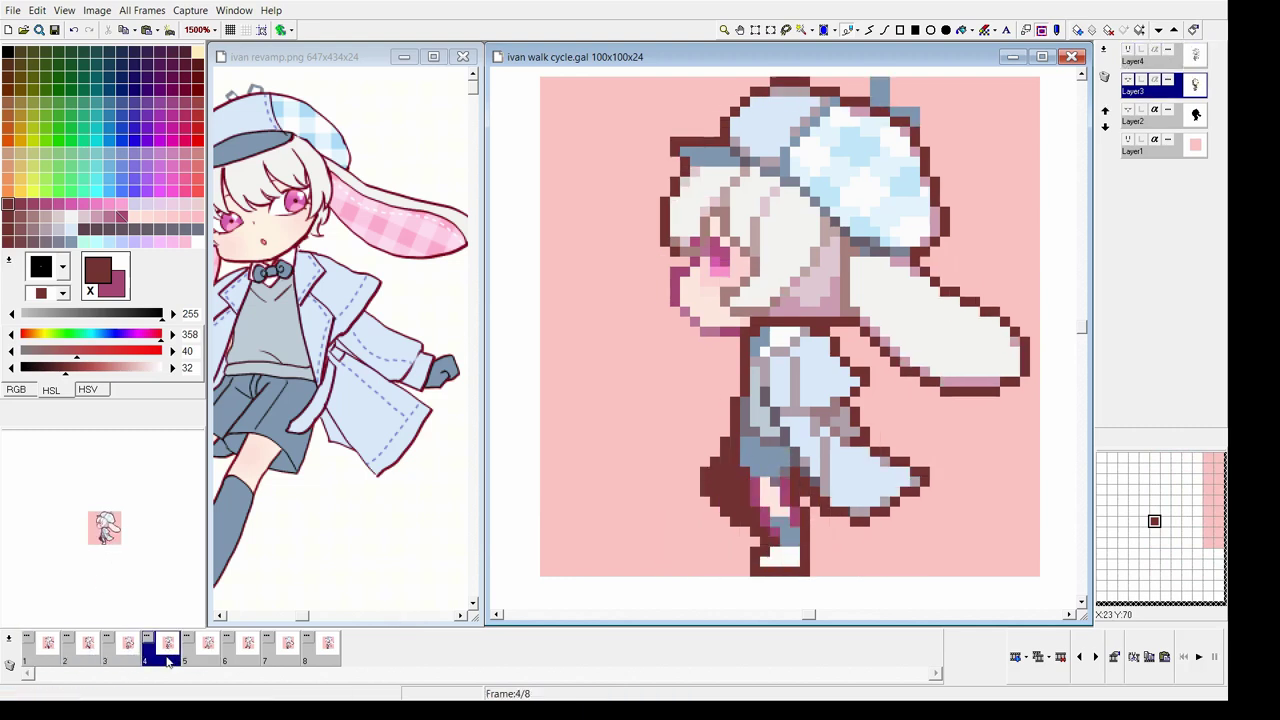
{"action": "left_click", "coordinate": [782, 414], "text": "ctrl"}
{"action": "scroll", "coordinate": [782, 414], "scroll_direction": "up", "scroll_amount": 2}
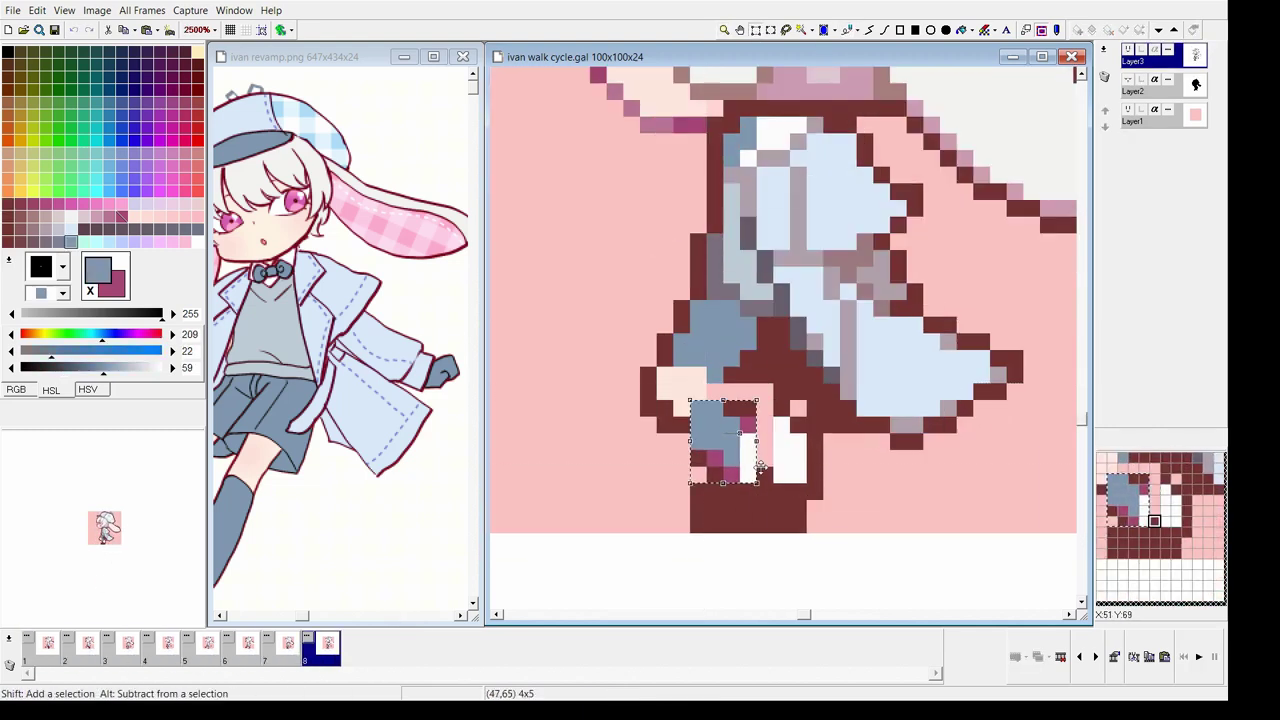
{"action": "left_click", "coordinate": [770, 395], "text": "ctrl"}
{"action": "left_click", "coordinate": [1197, 660]}
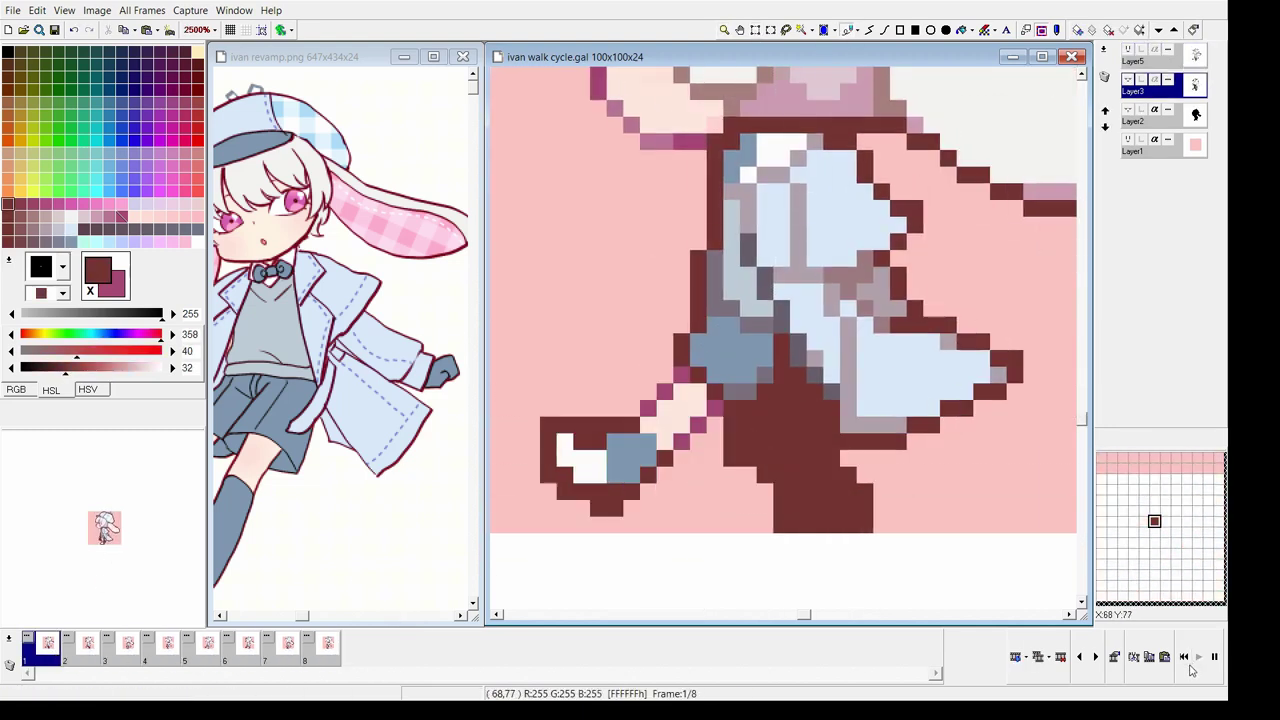
Merge the character's layers on frame 1 into a single layer above the pink background
{"action": "scroll", "coordinate": [724, 200], "scroll_direction": "down", "scroll_amount": 4}
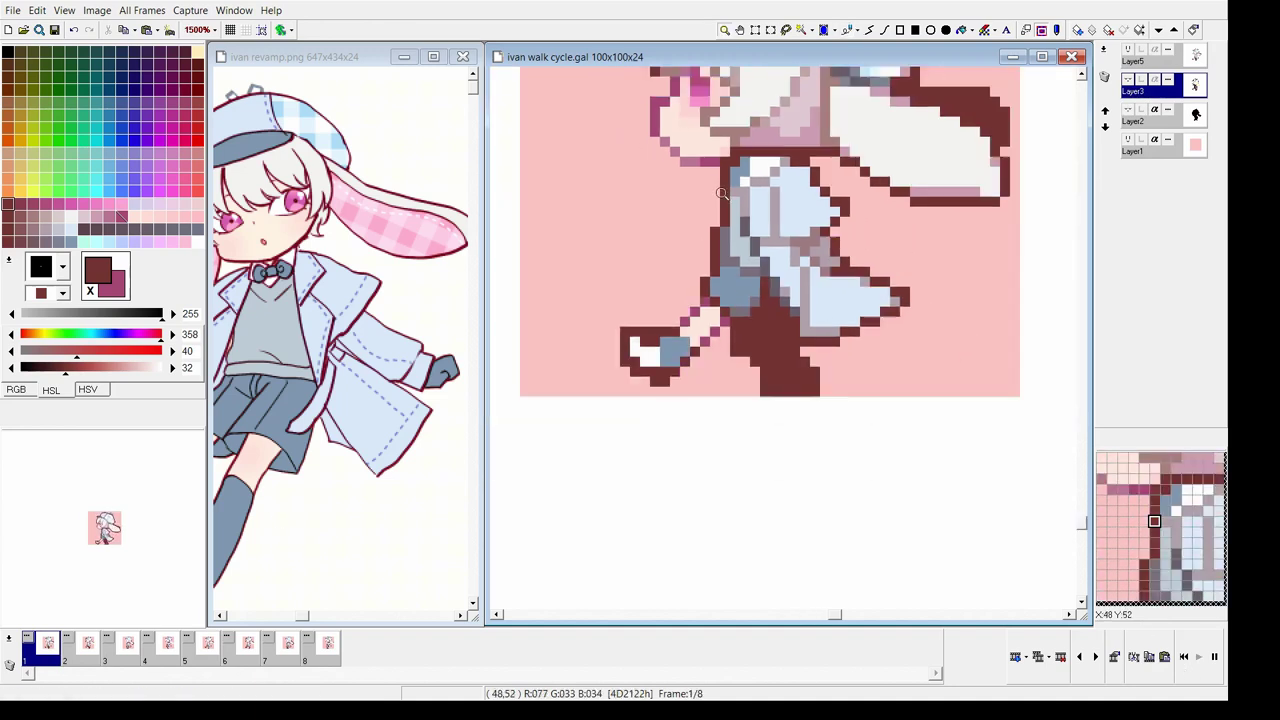
{"action": "key", "text": "ctrl+a"}
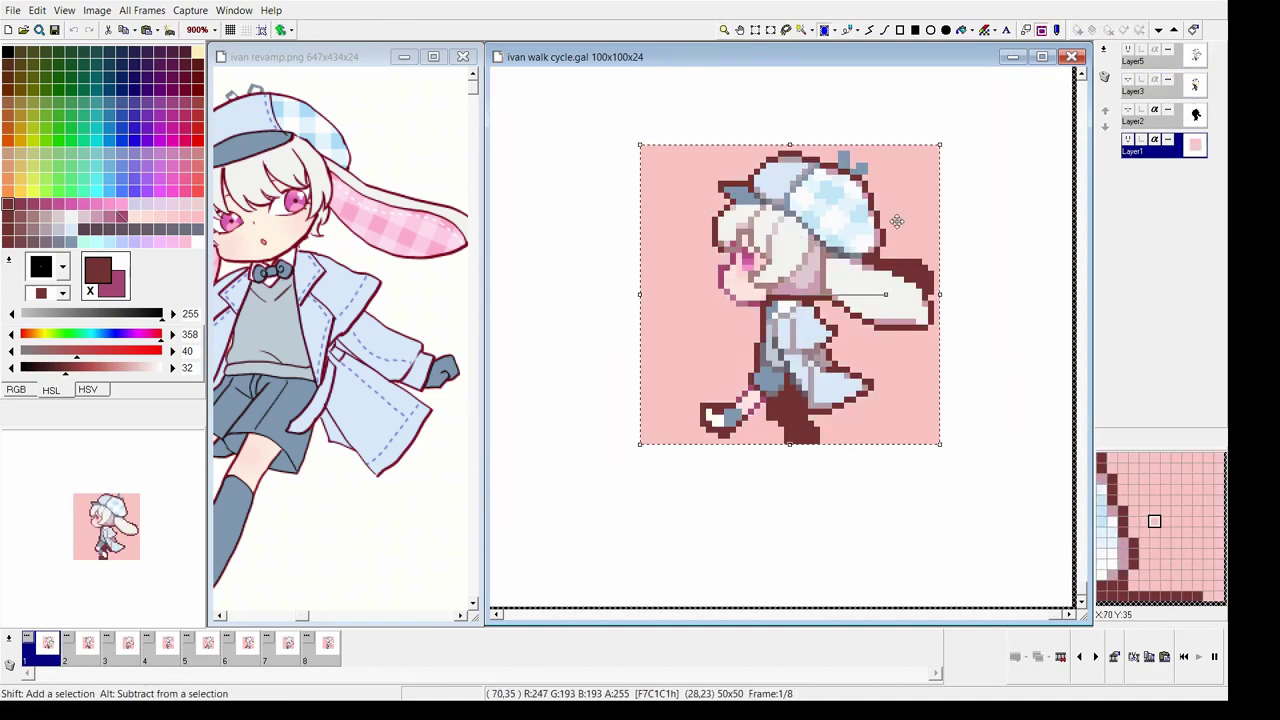
{"action": "key", "text": "ctrl+d"}
{"action": "key", "text": "ctrl+e"}
{"action": "key", "text": "ctrl+e"}
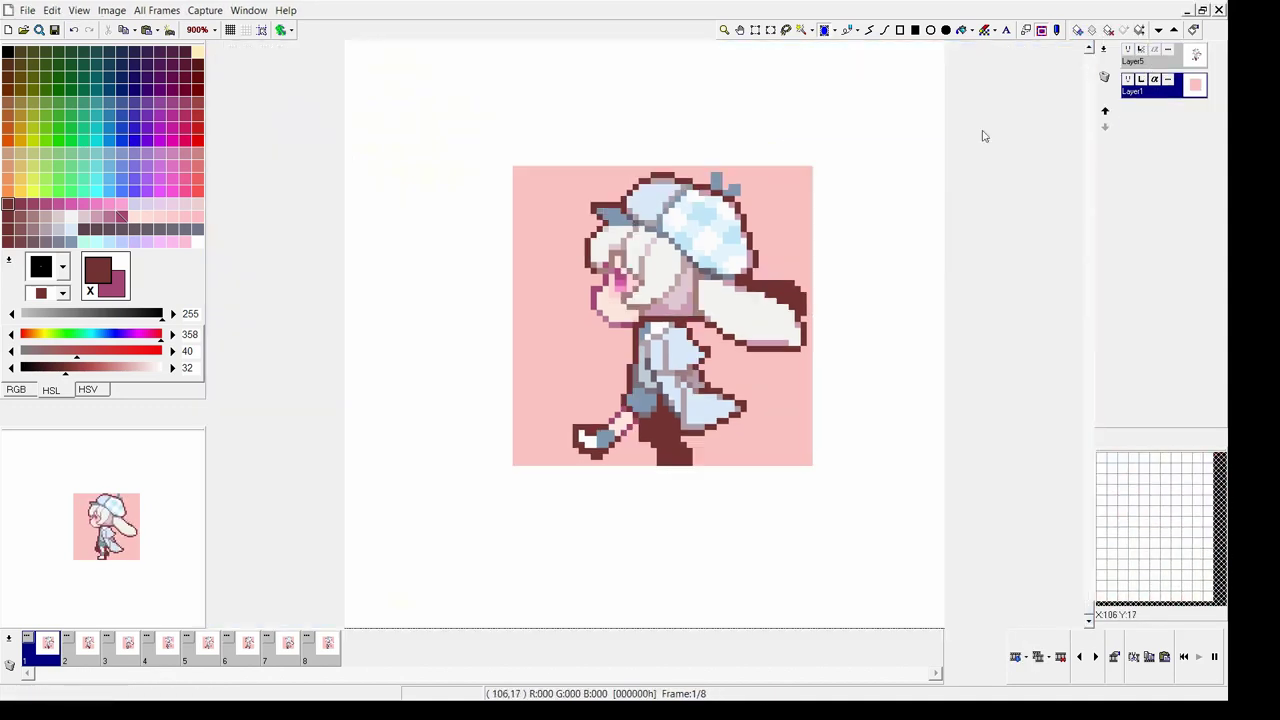
{"action": "scroll", "coordinate": [963, 188], "scroll_direction": "down", "scroll_amount": 1}
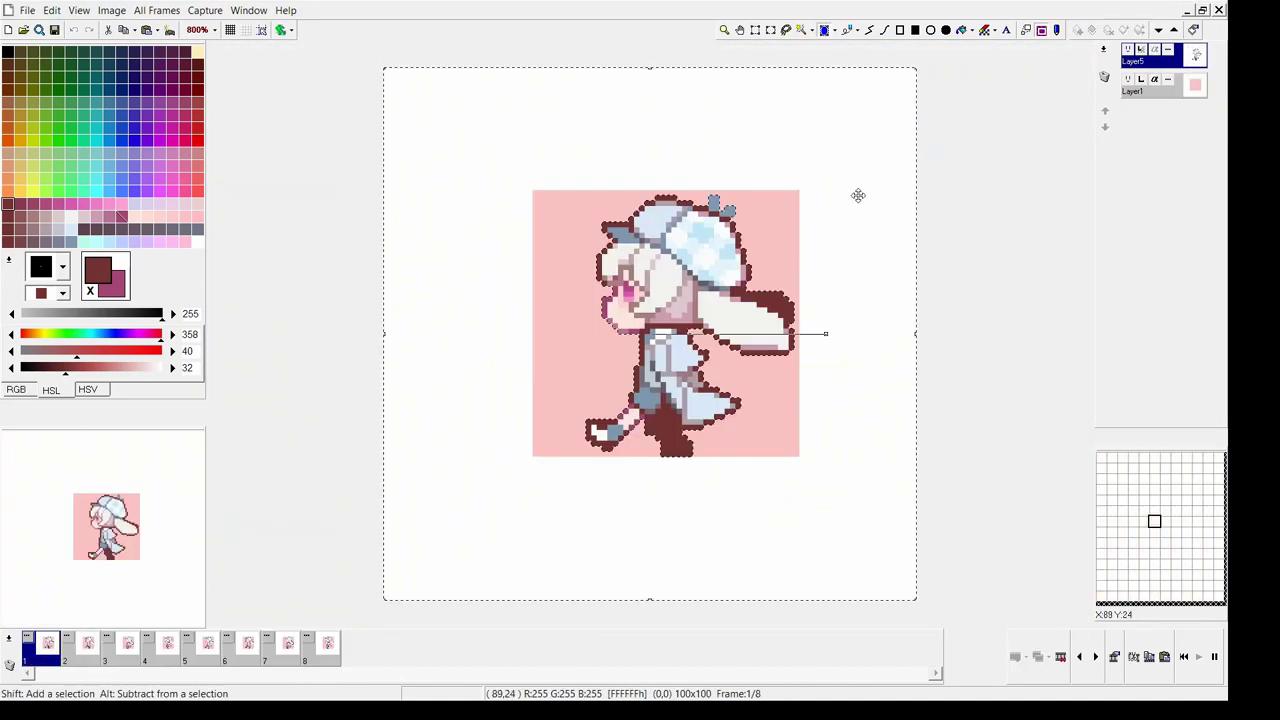
{"action": "left_click", "coordinate": [1160, 88]}
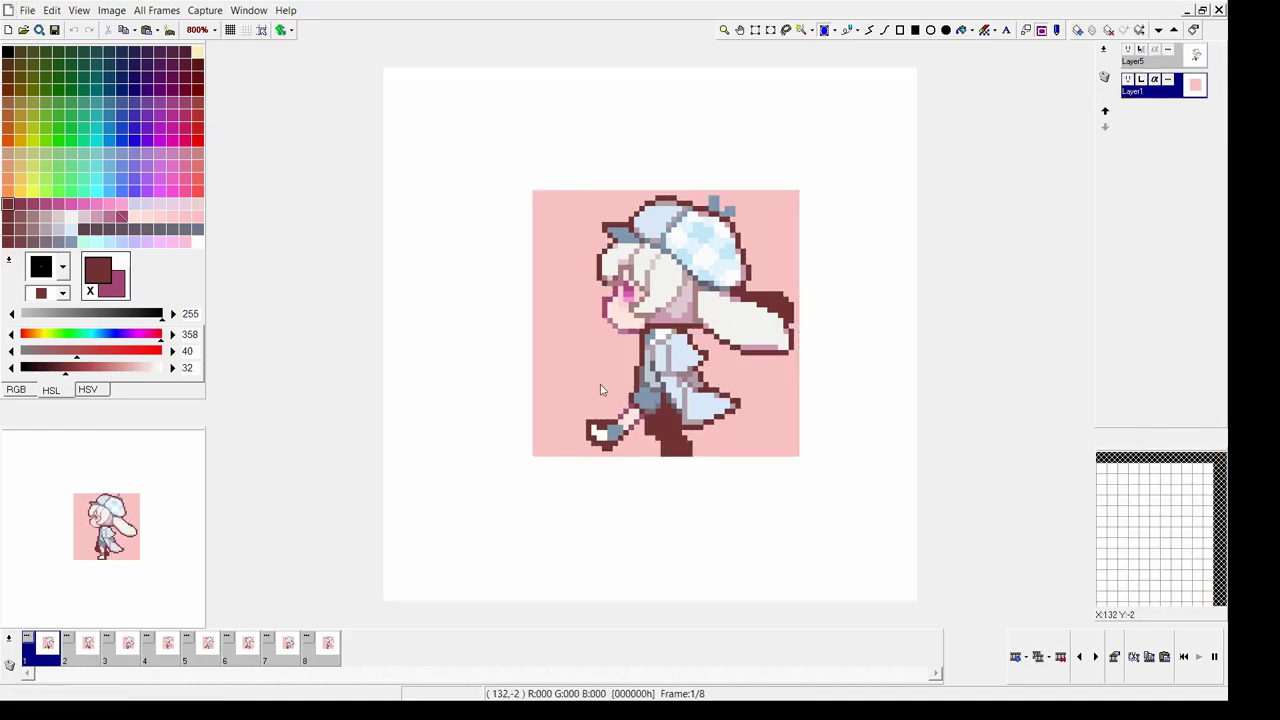
Copy the walk-cycle frames one by one into a new 50 x 50 pixel image and maximize its window
{"action": "key", "text": "Right"}
{"action": "key", "text": "Right"}
{"action": "key", "text": "Right"}
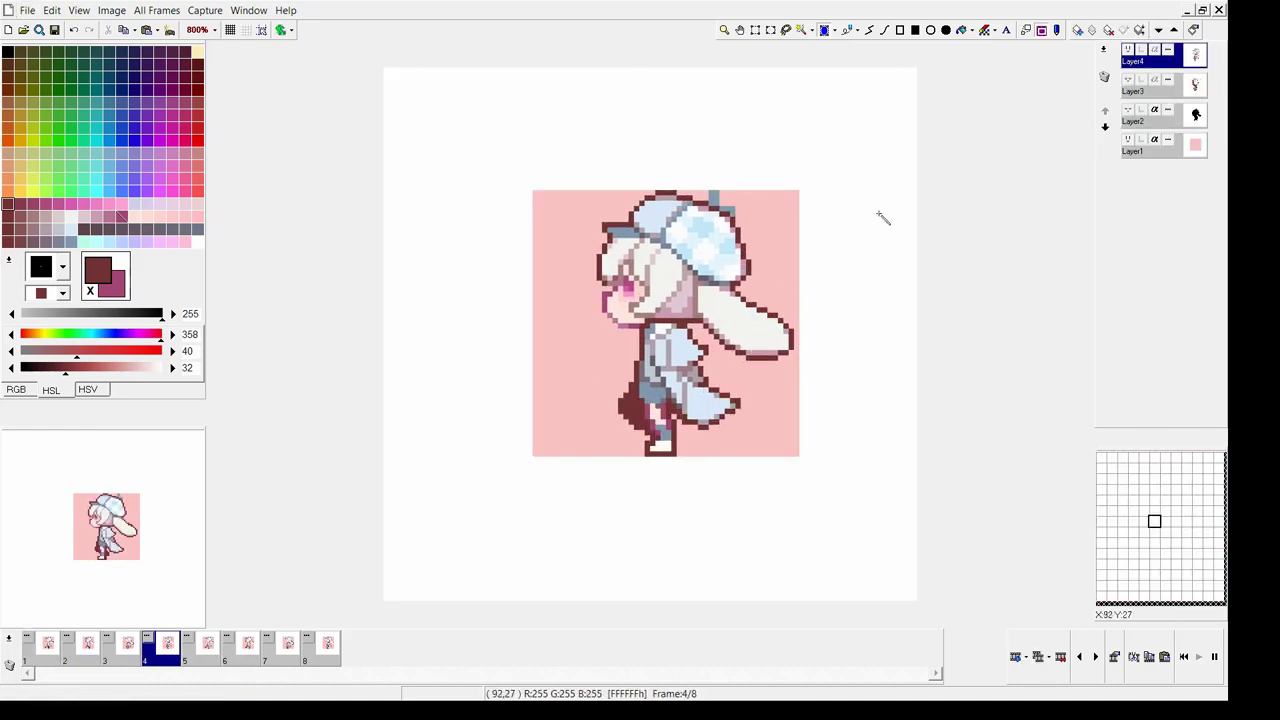
{"action": "key", "text": "ctrl+a"}
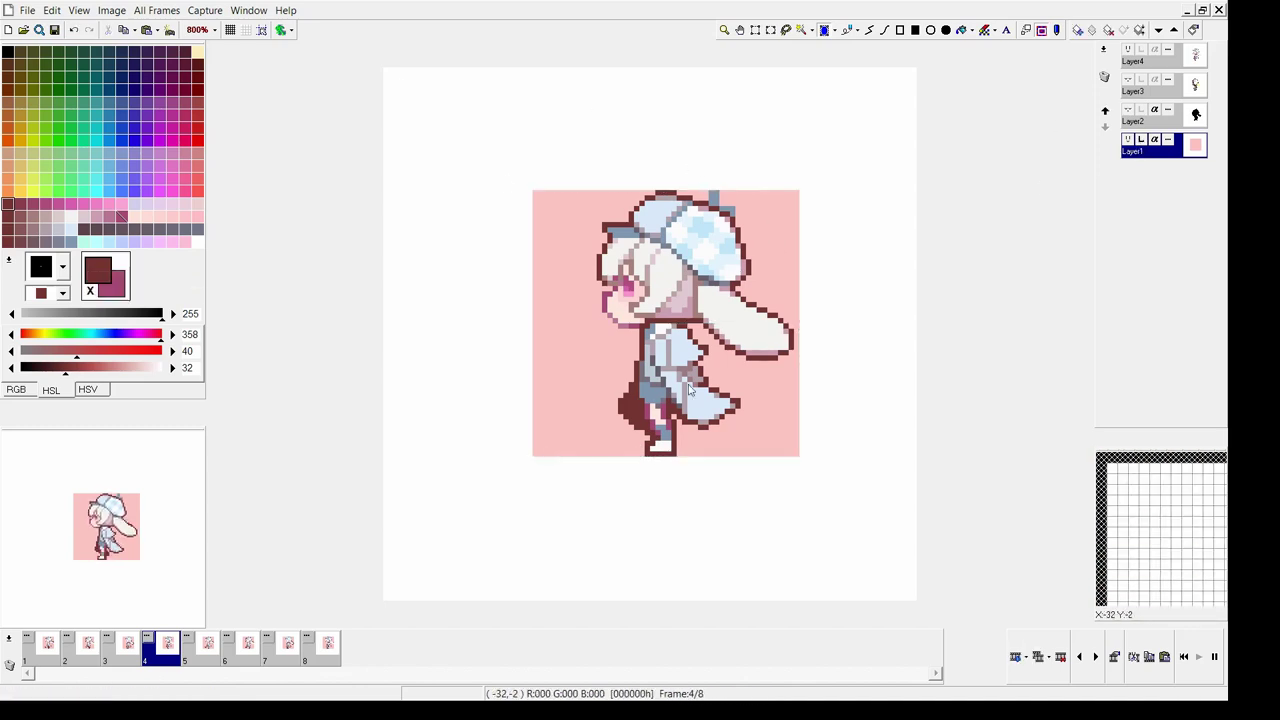
{"action": "key", "text": "ctrl+shift+v"}
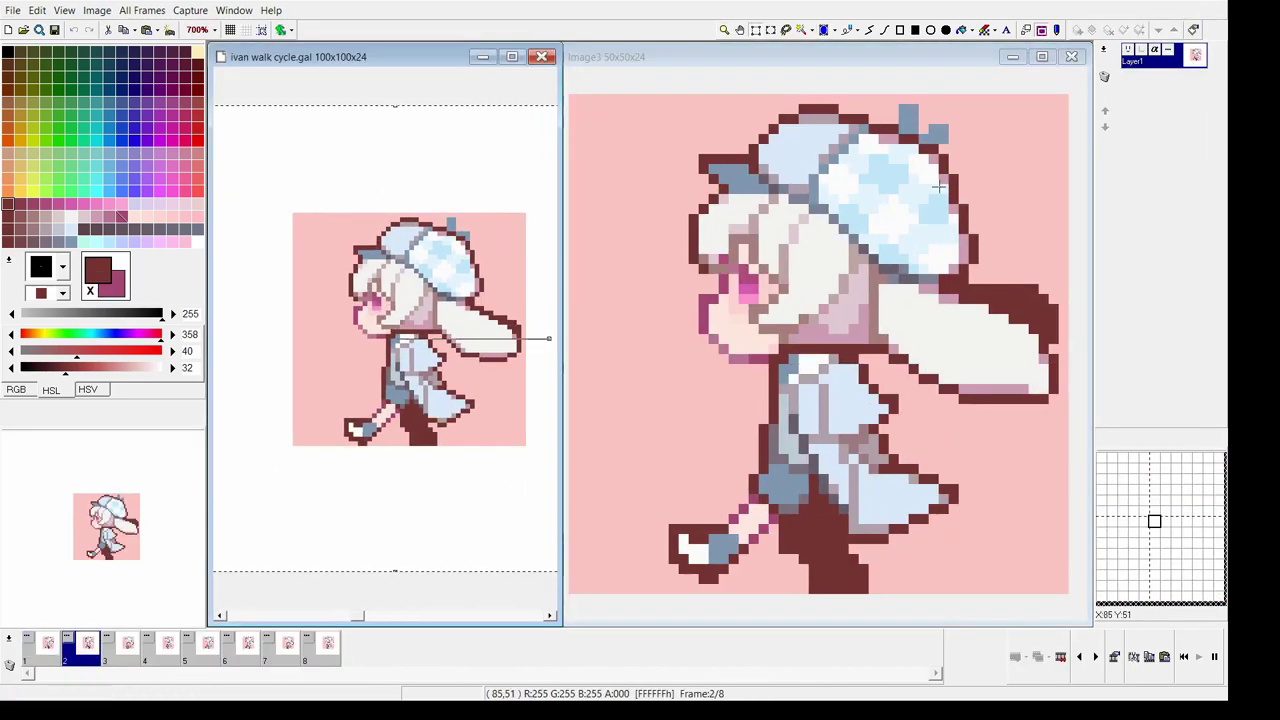
{"action": "key", "text": "ctrl+v"}
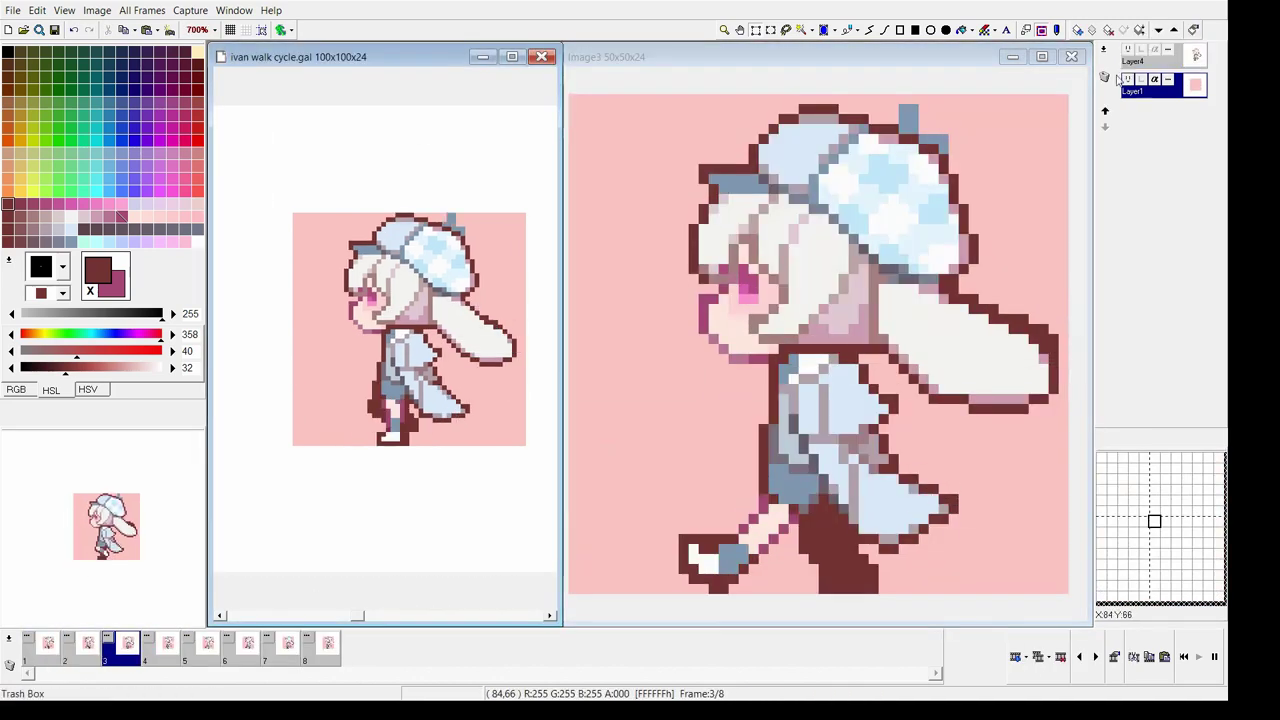
{"action": "left_click", "coordinate": [431, 67]}
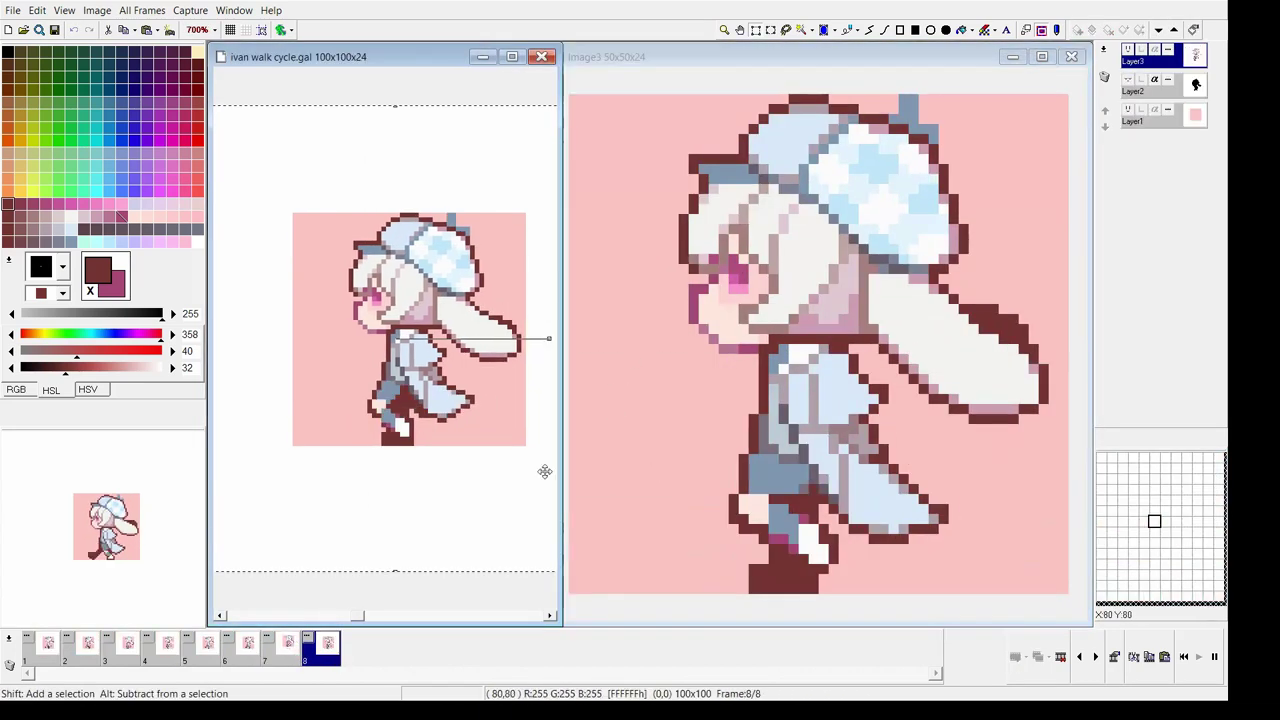
{"action": "left_click", "coordinate": [620, 389]}
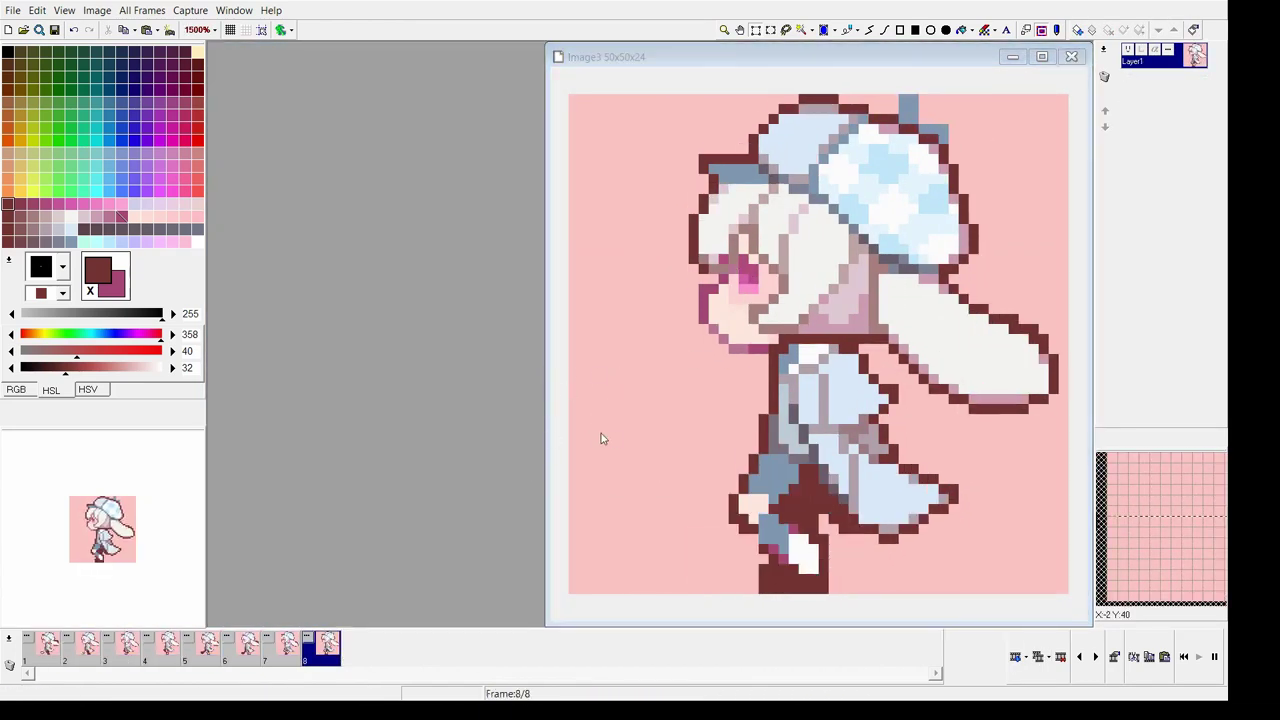
{"action": "left_click", "coordinate": [601, 433]}
{"action": "left_click", "coordinate": [1042, 57]}
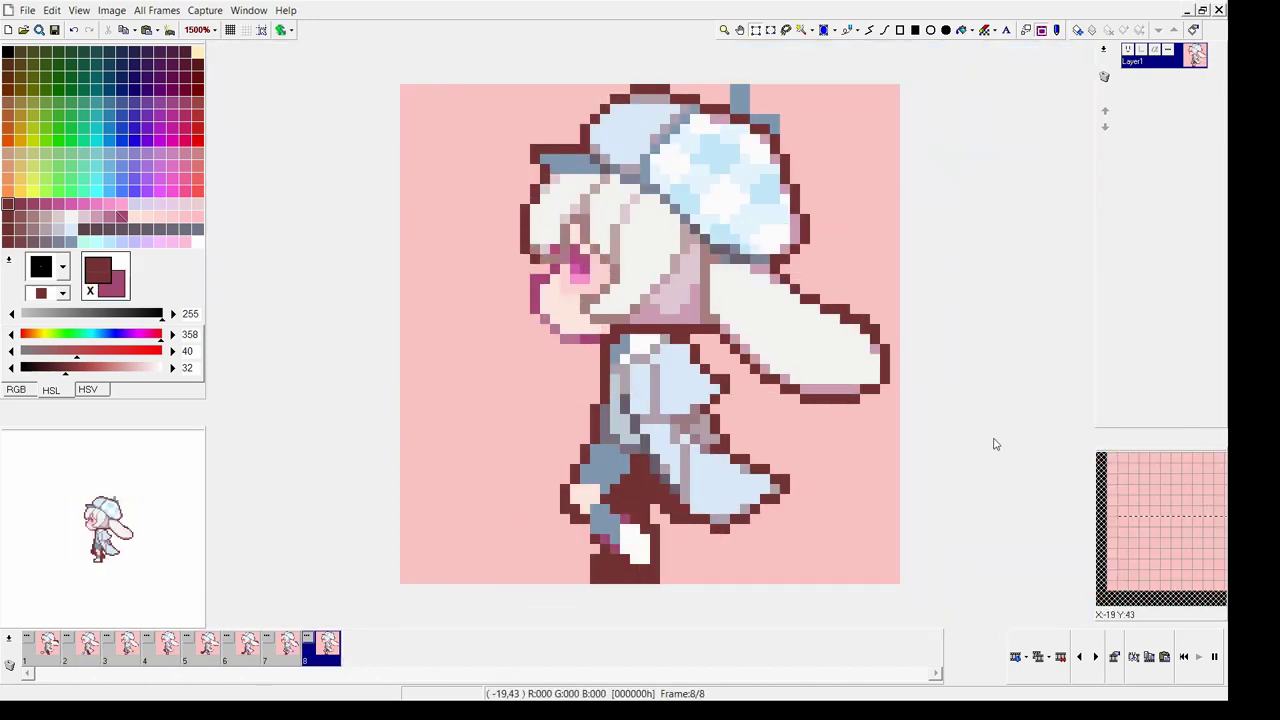
Paste the blue sky background onto a new layer beneath the character on frames 2 and 3
{"action": "scroll", "coordinate": [600, 371], "scroll_direction": "up", "scroll_amount": 2}
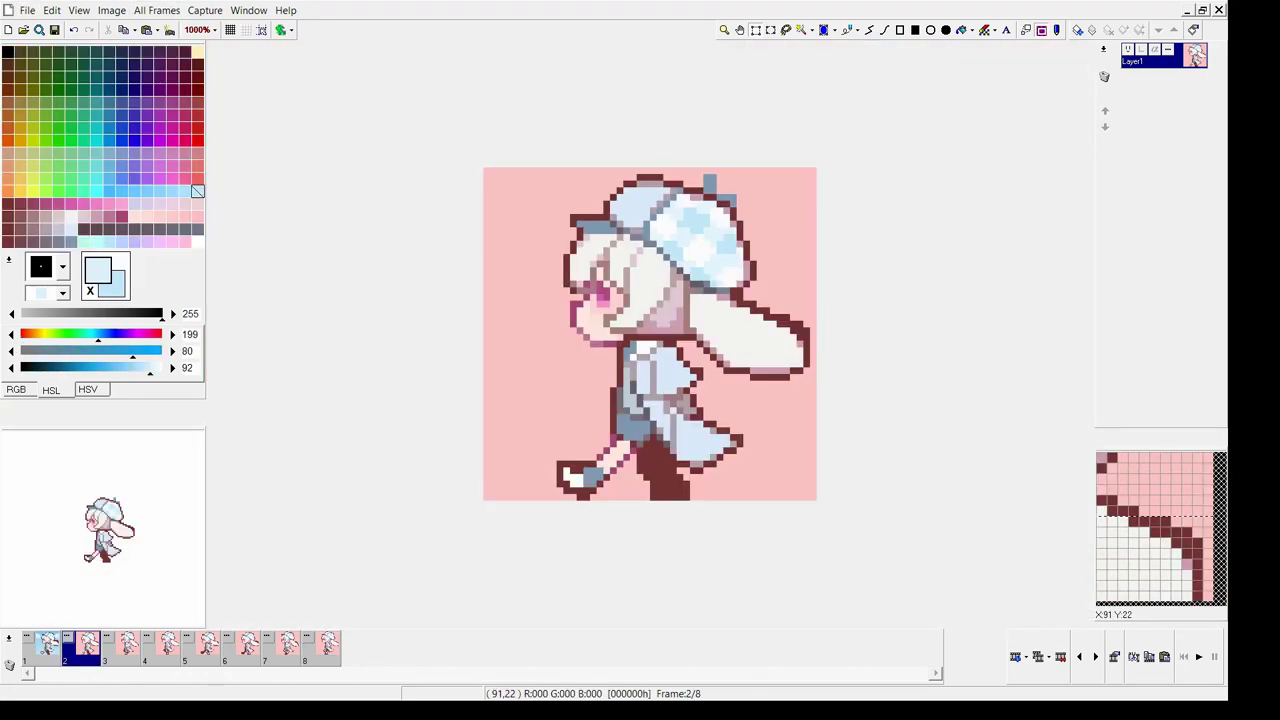
{"action": "key", "text": "ctrl+v"}
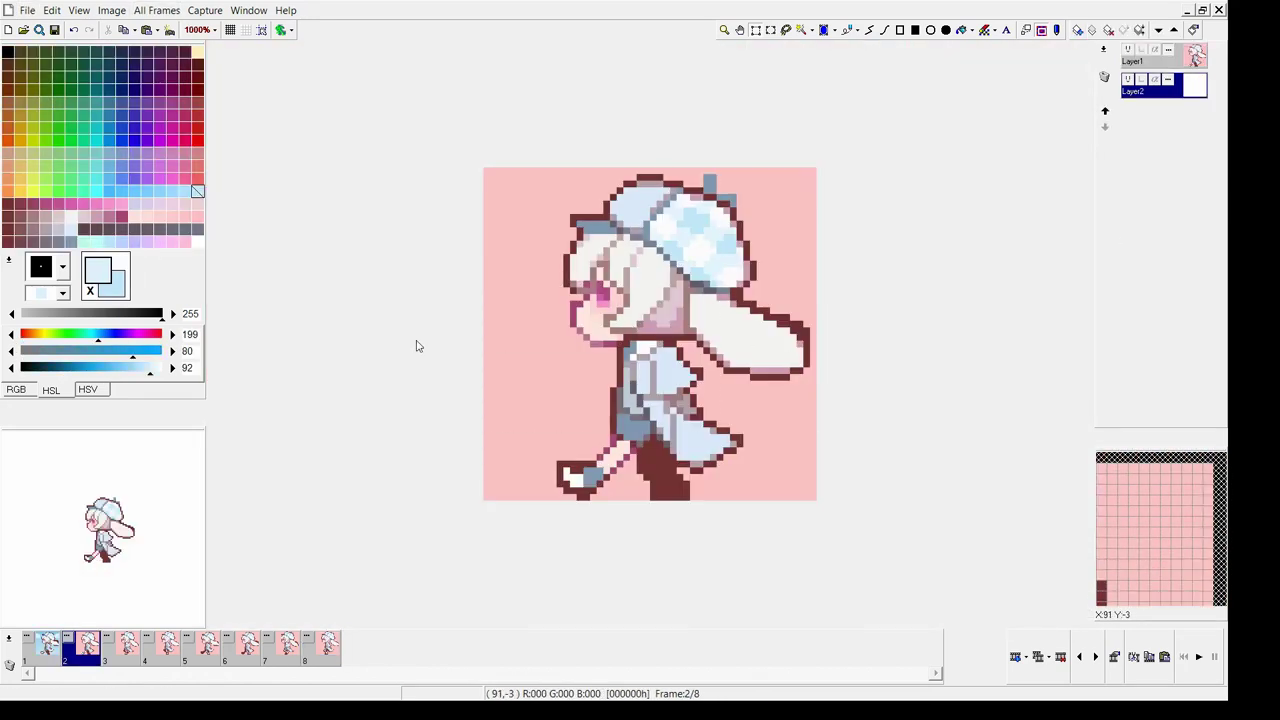
{"action": "key", "text": "Right"}
{"action": "key", "text": "ctrl+v"}
{"action": "key", "text": "Return"}
{"action": "left_click", "coordinate": [1173, 66]}
{"action": "key", "text": "Right"}
{"action": "key", "text": "Right"}
{"action": "key", "text": "Right"}
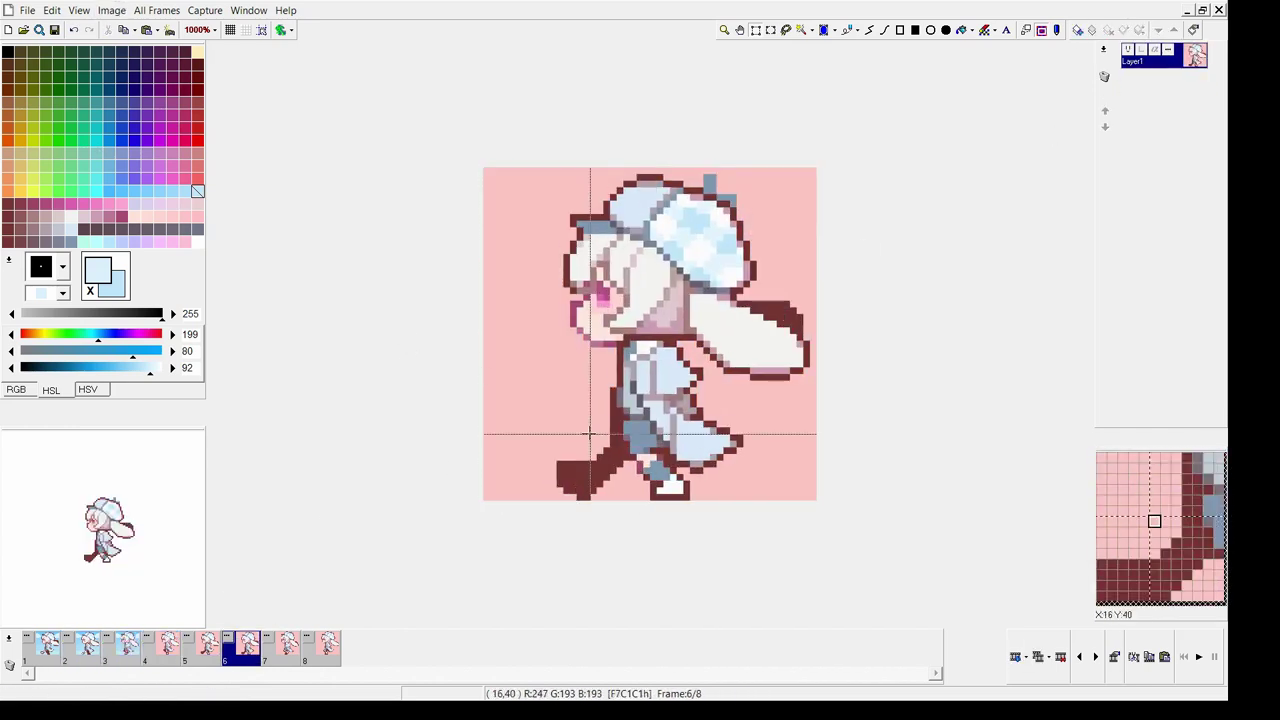
Paste the blue sky background beneath the character on frame 4 and advance to frame 5
{"action": "key", "text": "Right"}
{"action": "key", "text": "Right"}
{"action": "key", "text": "Right"}
{"action": "key", "text": "Right"}
{"action": "key", "text": "Right"}
{"action": "key", "text": "Right"}
{"action": "key", "text": "ctrl+v"}
{"action": "key", "text": "Return"}
{"action": "key", "text": "Right"}
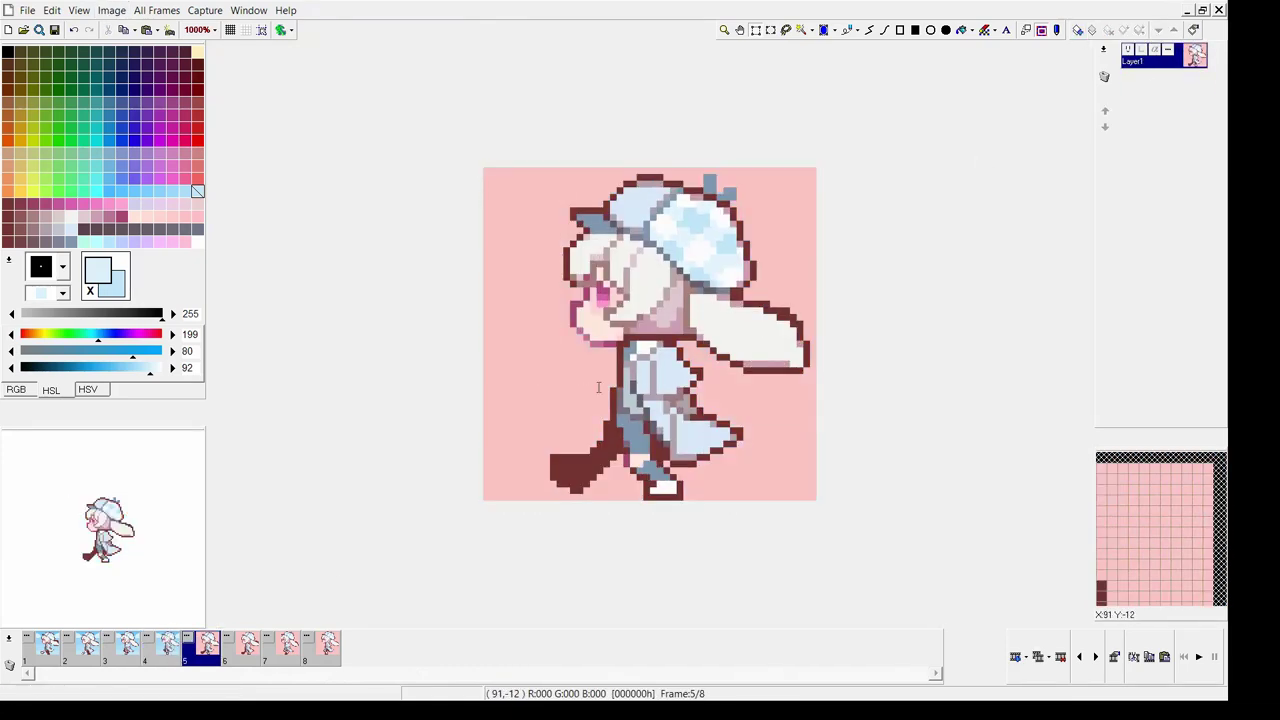
Paste the cloudy sky background beneath the character on frames 5 through 8
{"action": "key", "text": "ctrl+v"}
{"action": "key", "text": "Return"}
{"action": "key", "text": "Right"}
{"action": "key", "text": "ctrl+v"}
{"action": "key", "text": "Return"}
{"action": "key", "text": "Right"}
{"action": "key", "text": "ctrl+v"}
{"action": "key", "text": "Return"}
{"action": "key", "text": "Right"}
{"action": "left_click_drag", "start_coordinate": [1196, 88], "coordinate": [1160, 52]}
{"action": "key", "text": "Left"}
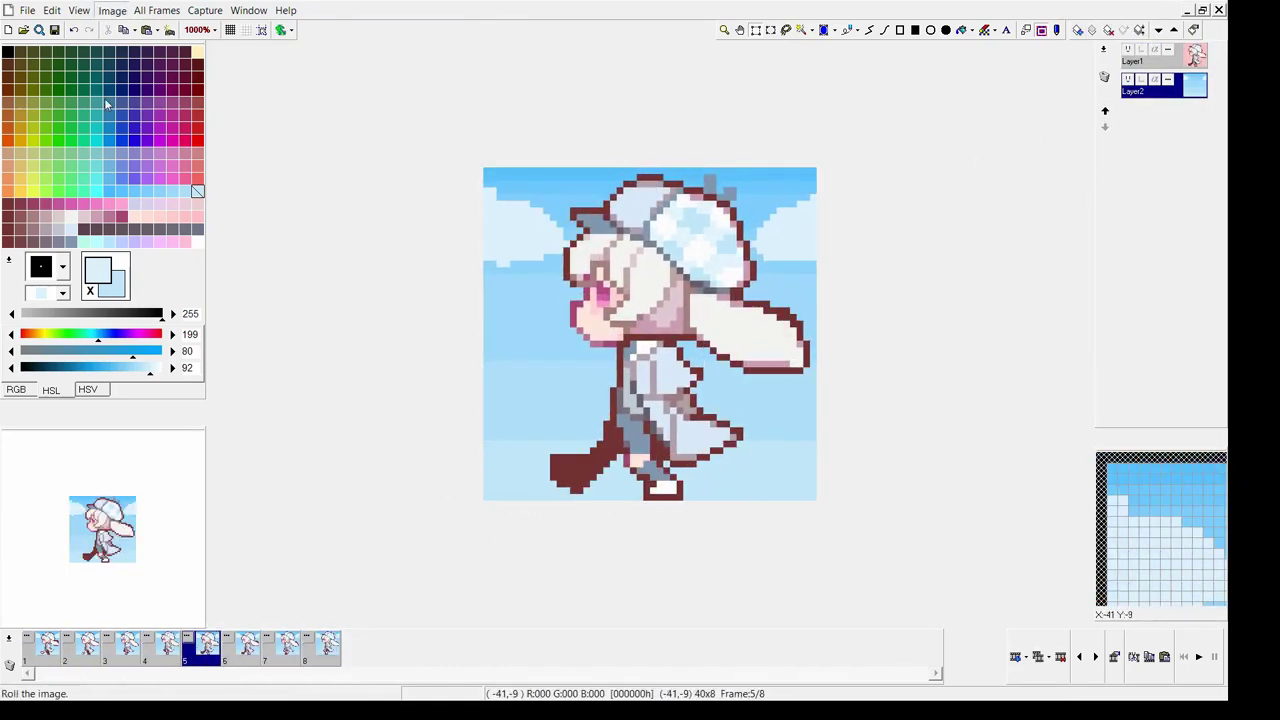
Try to roll the sky layer horizontally on the individual frames so the clouds drift through the walk cycle
{"action": "left_click", "coordinate": [162, 645]}
{"action": "left_click", "coordinate": [245, 645]}
{"action": "left_click", "coordinate": [218, 655]}
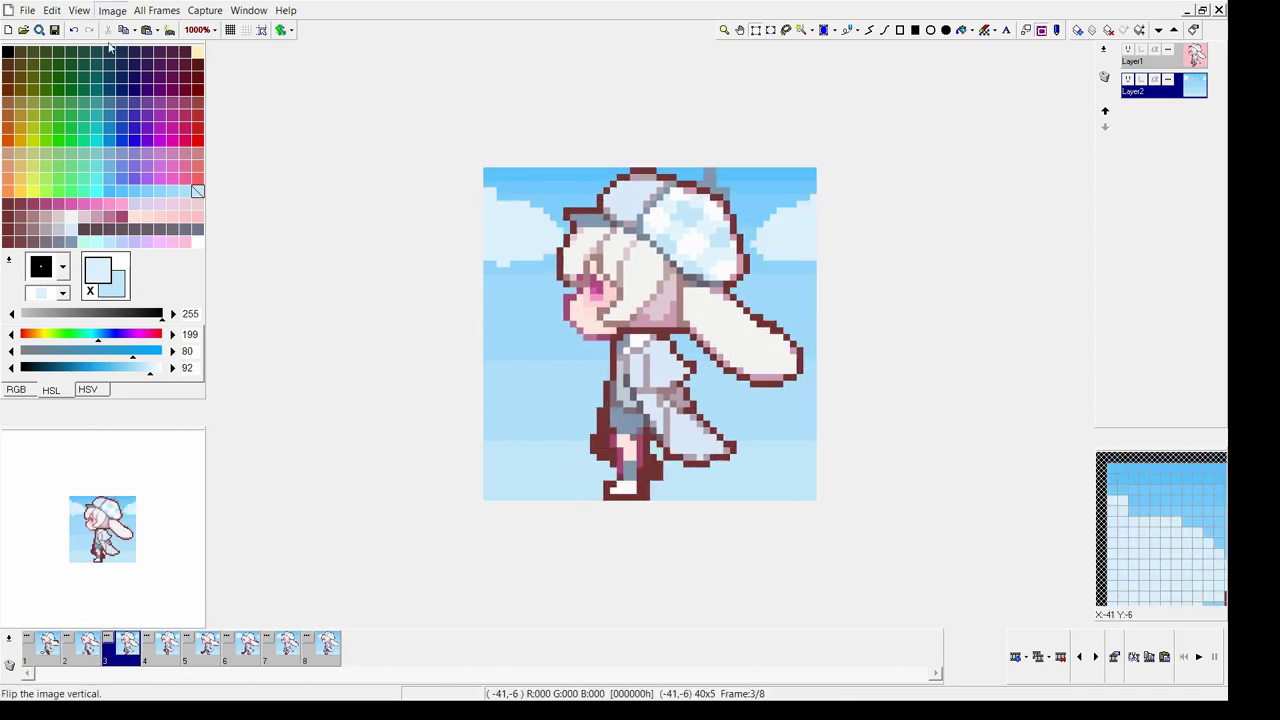
{"action": "left_click", "coordinate": [210, 646]}
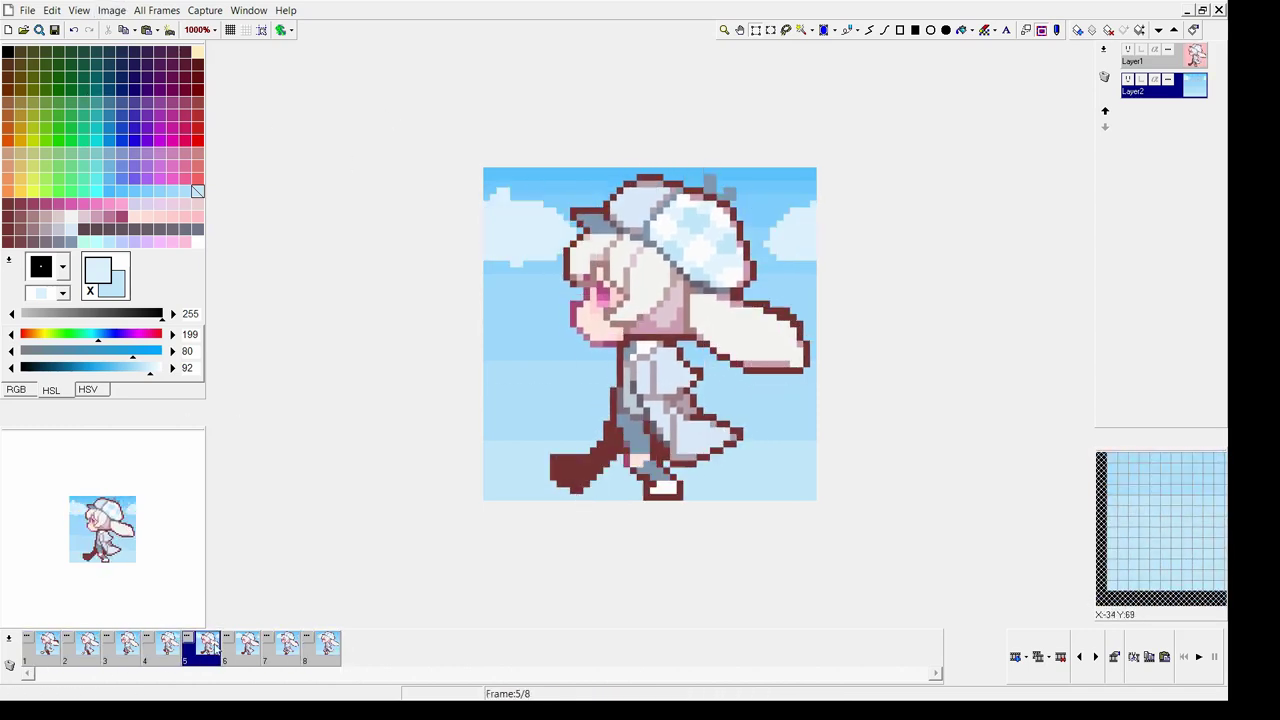
Place a cloudless blue sky gradient beneath the character on frame 8 and return to frame 1
{"action": "left_click", "coordinate": [331, 664]}
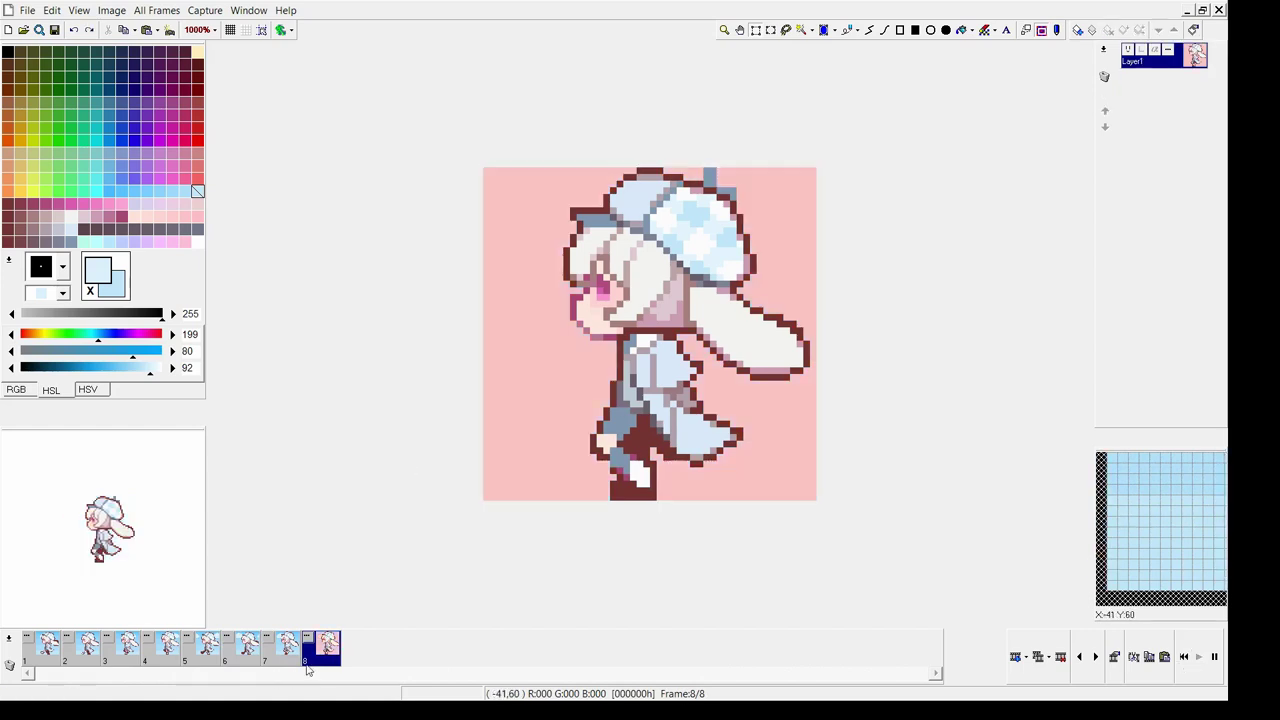
{"action": "left_click", "coordinate": [770, 29]}
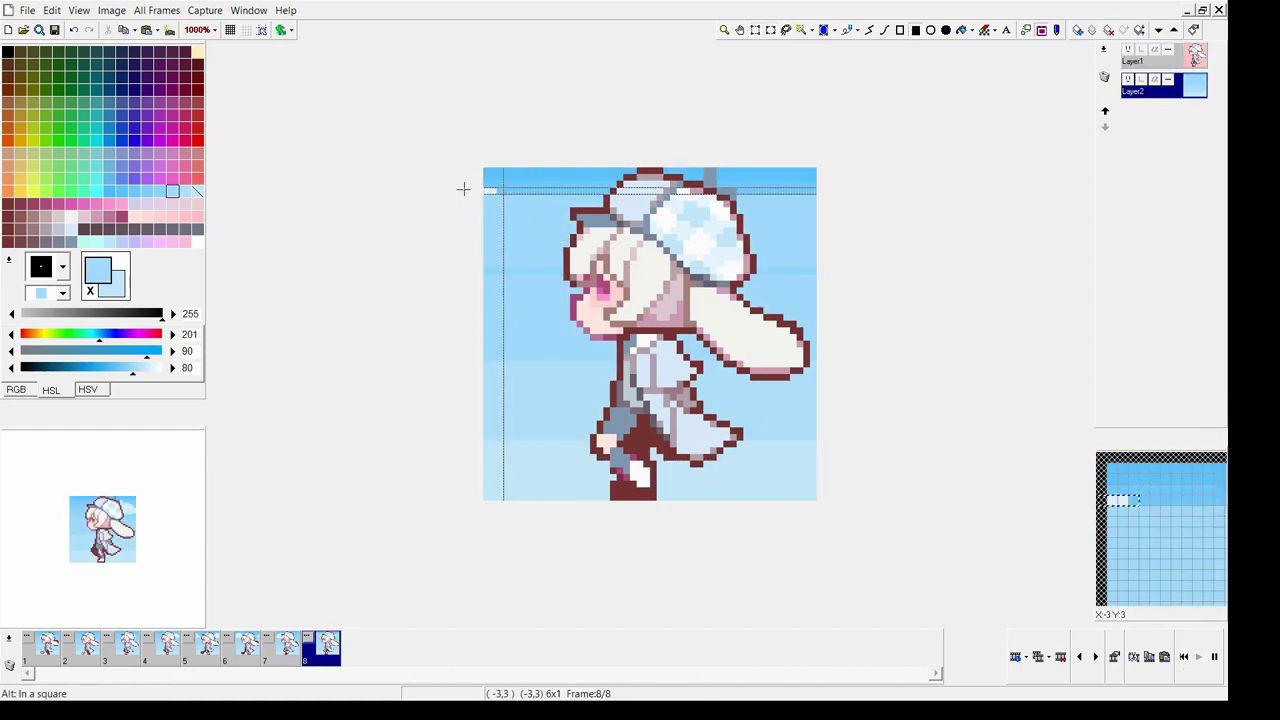
{"action": "key", "text": "Left"}
{"action": "key", "text": "Left"}
{"action": "key", "text": "Left"}
{"action": "key", "text": "Left"}
{"action": "key", "text": "Left"}
{"action": "key", "text": "Left"}
{"action": "key", "text": "Left"}
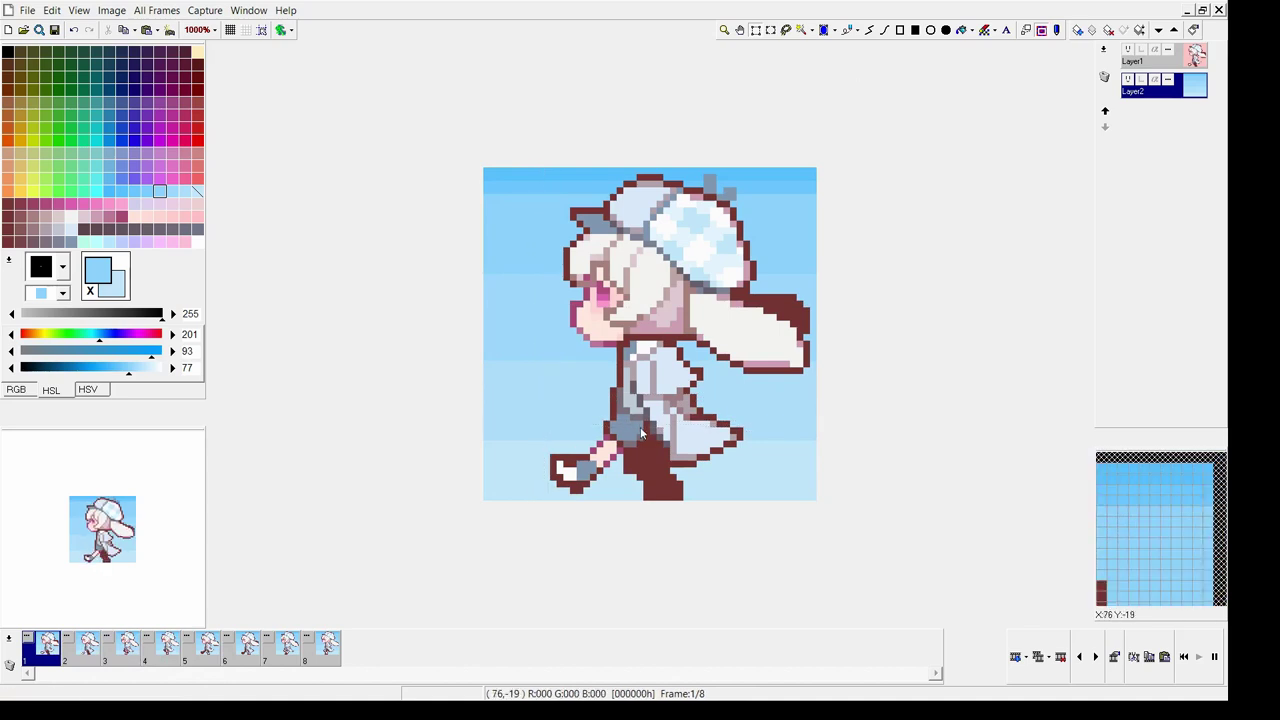
Try to paint a teal ground with an uneven top edge on a new layer between the character and the sky on frame 1
{"action": "left_click", "coordinate": [96, 114]}
{"action": "key", "text": "ctrl+shift+n"}
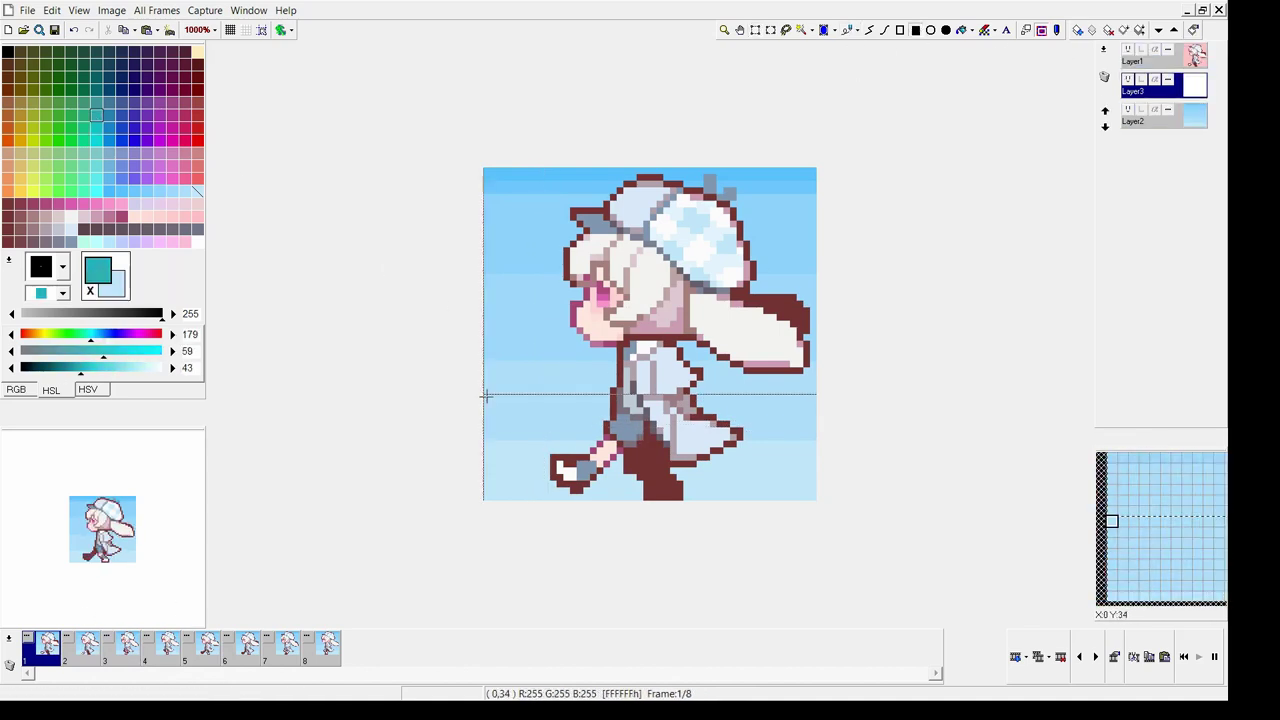
{"action": "left_click", "coordinate": [491, 391]}
{"action": "right_click", "coordinate": [512, 390]}
{"action": "left_click", "coordinate": [546, 397]}
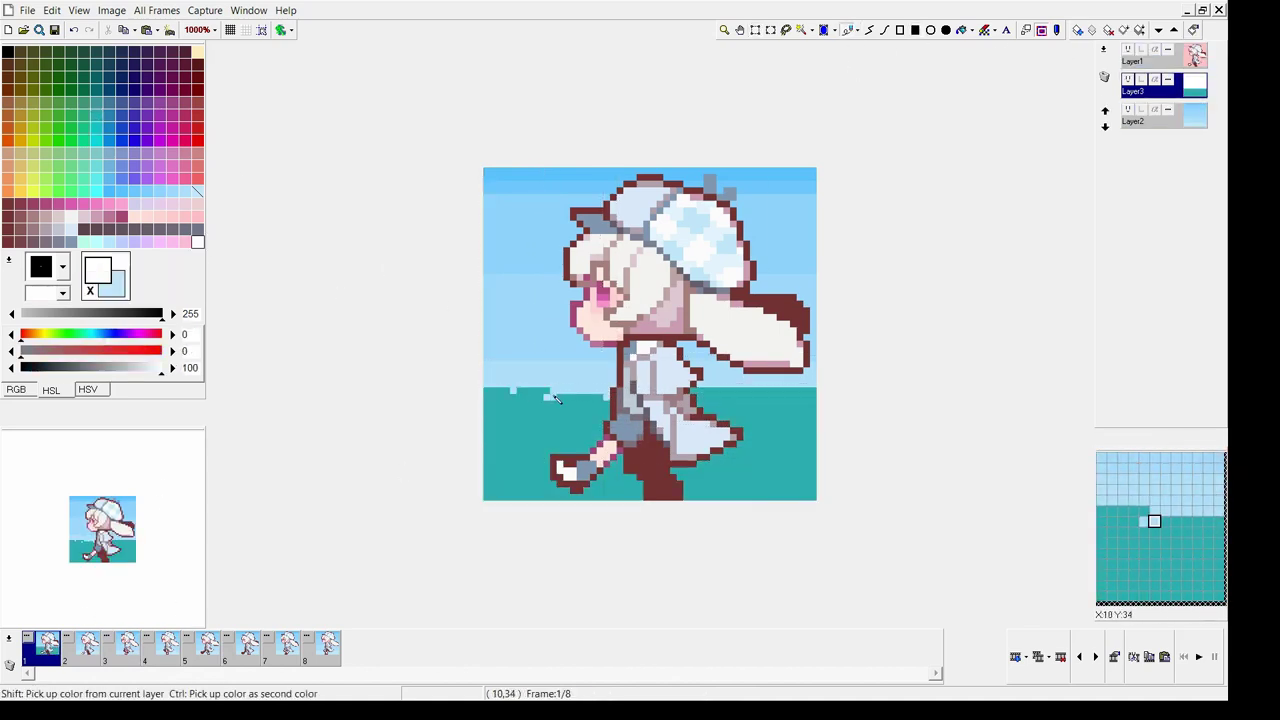
{"action": "left_click_drag", "start_coordinate": [490, 484], "coordinate": [812, 487]}
{"action": "left_click_drag", "start_coordinate": [630, 502], "coordinate": [780, 500]}
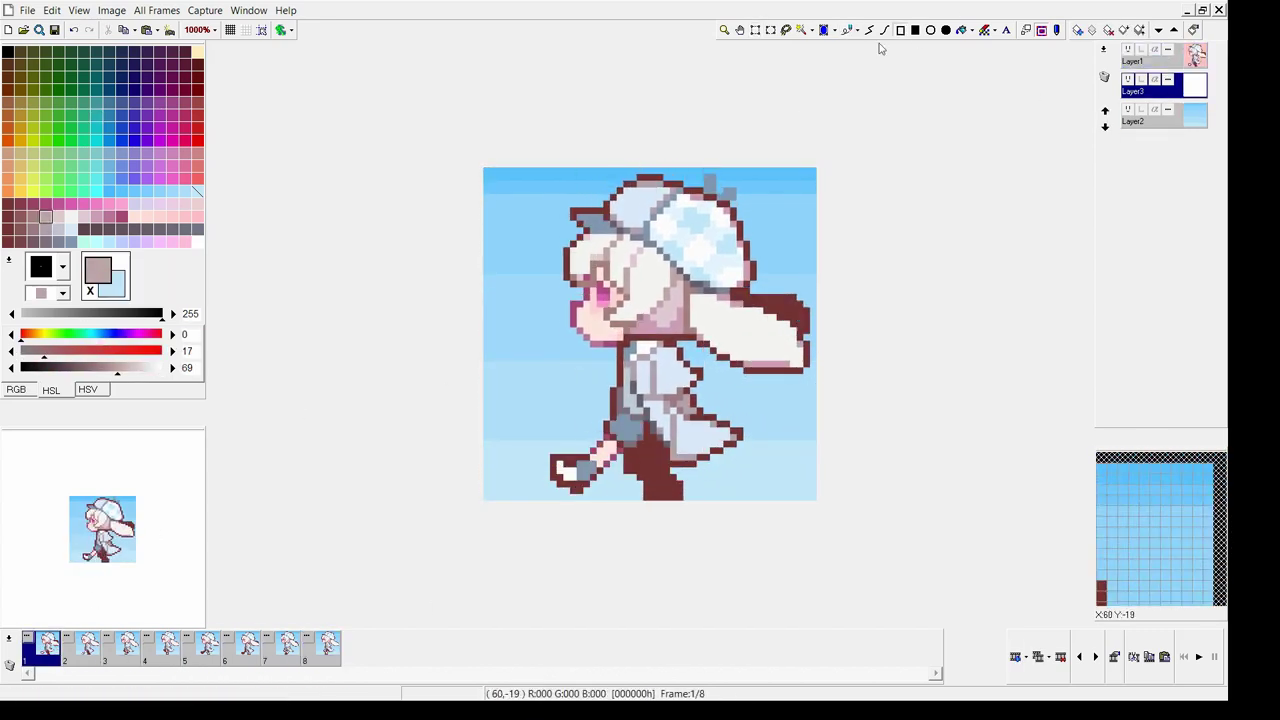
Add a white one-pixel square border, inset one pixel from the canvas edge, to the sky layer on frame 8
{"action": "left_click", "coordinate": [325, 645]}
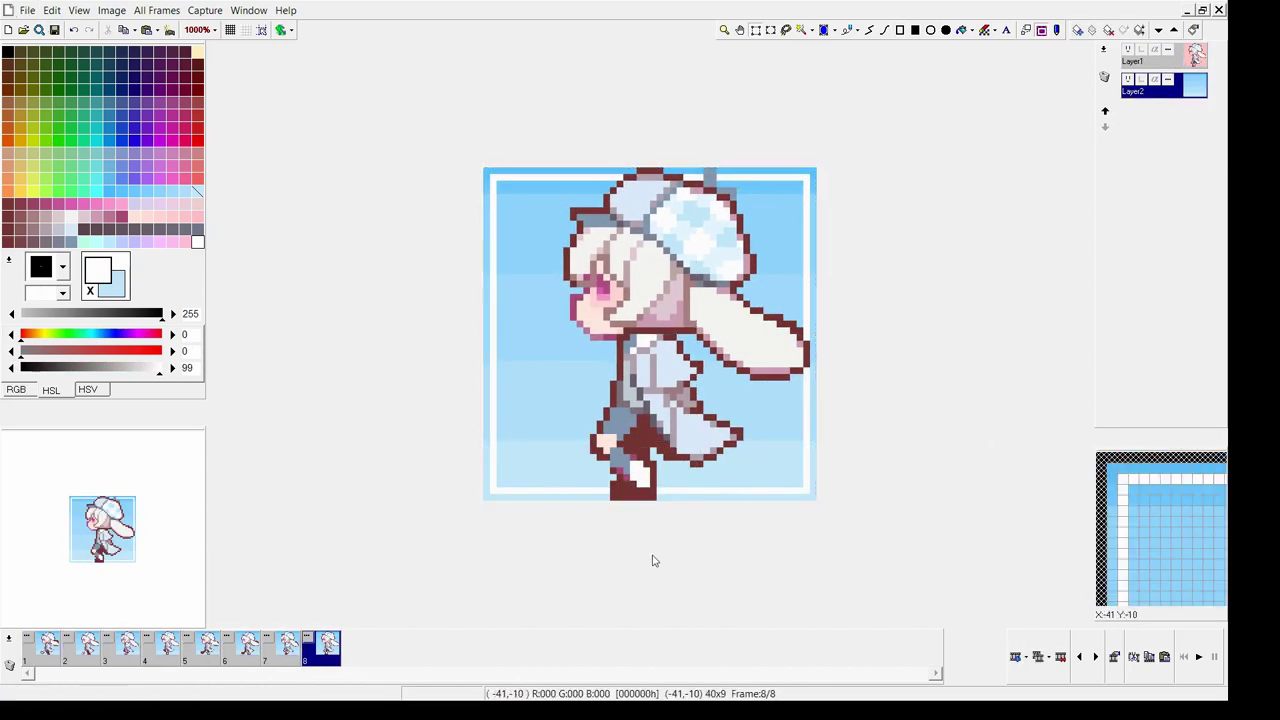